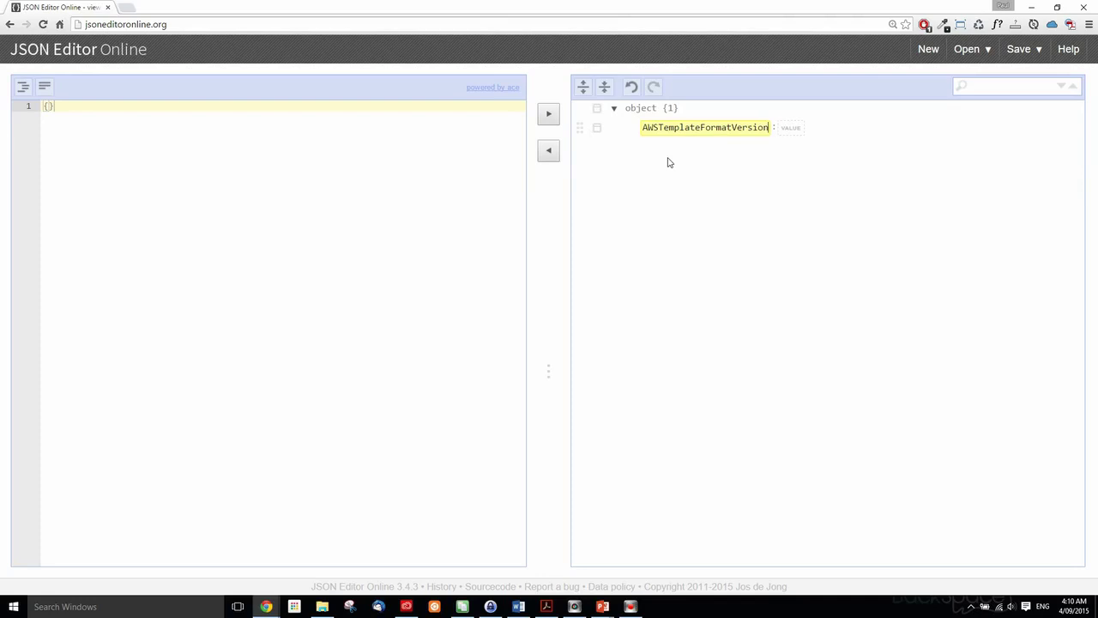
Append a string field named Description below AWSTemplateFormatVersion in the object tree.
click(598, 128)
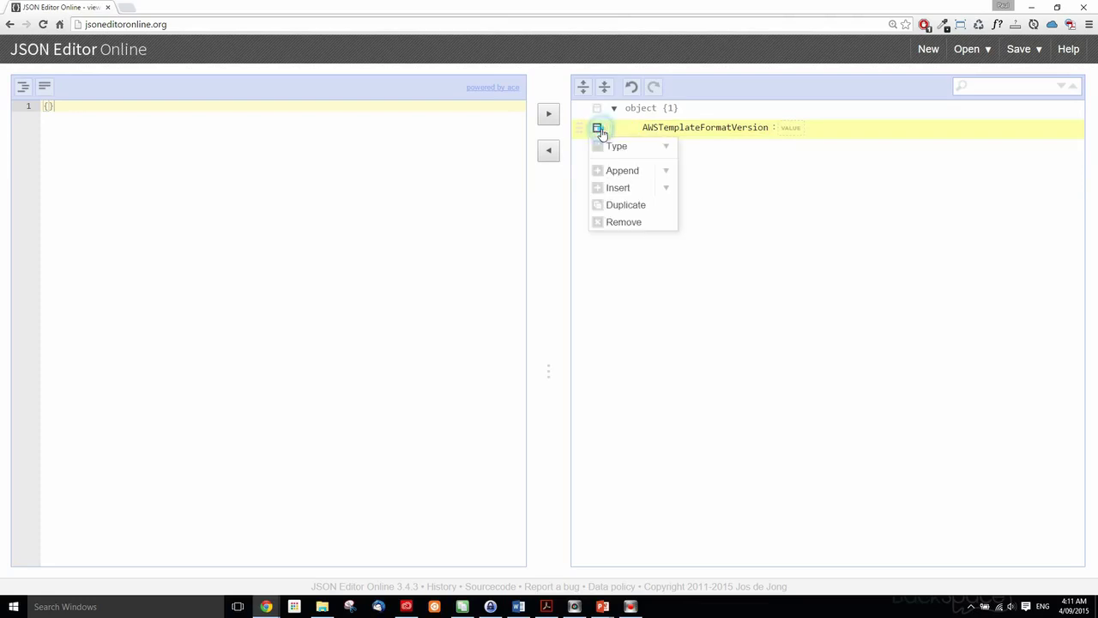
click(666, 171)
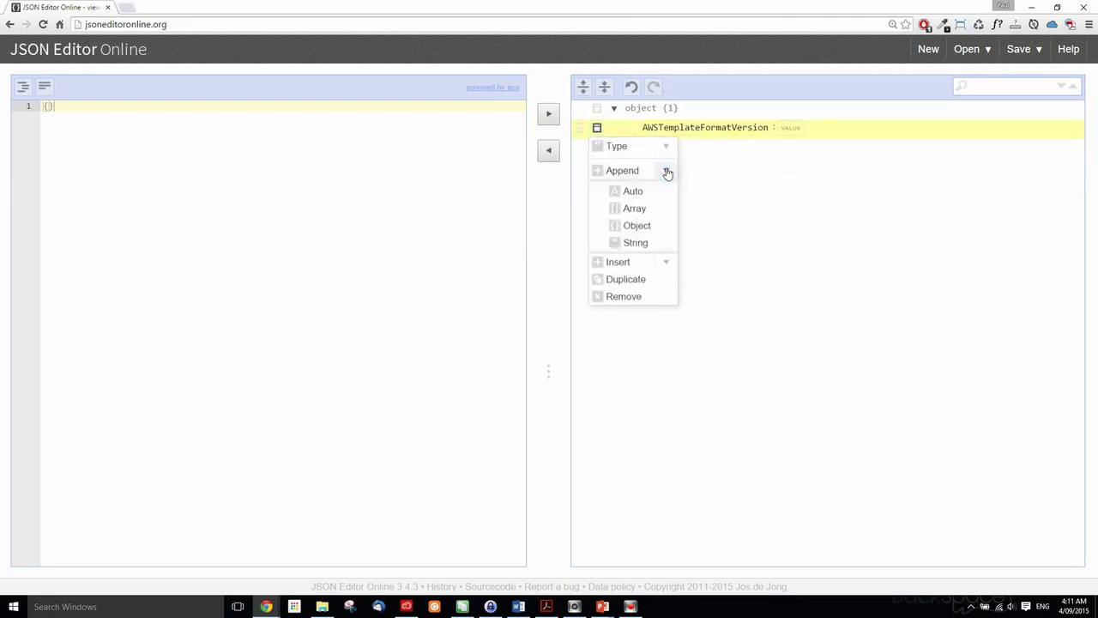
click(641, 244)
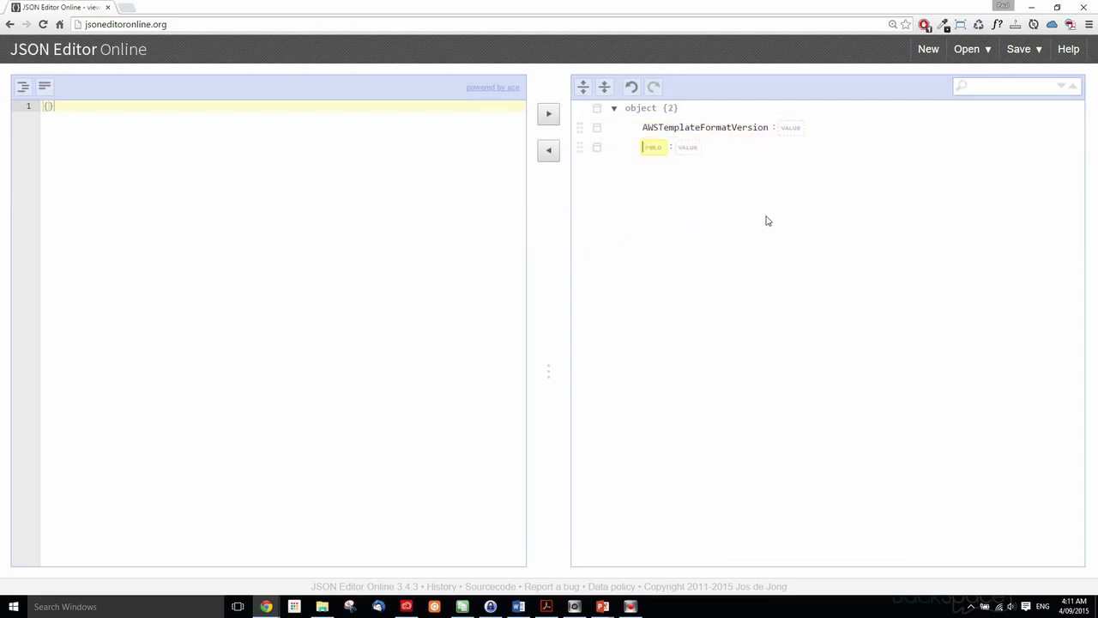
text(Derscription)
click(703, 199)
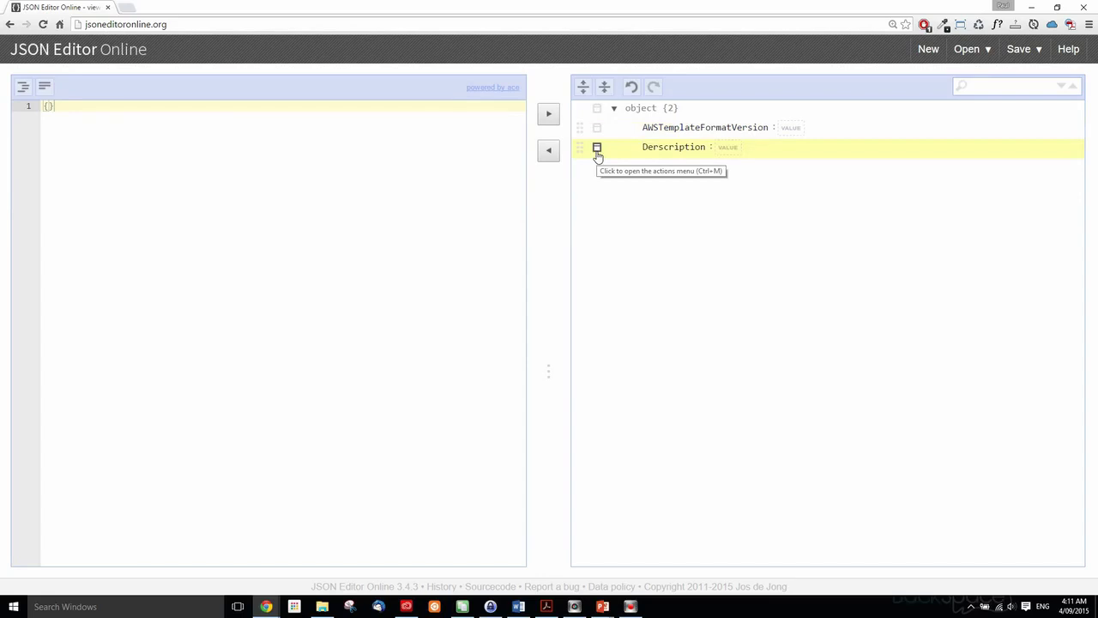
click(674, 148)
click(657, 146)
key(BackSpace)
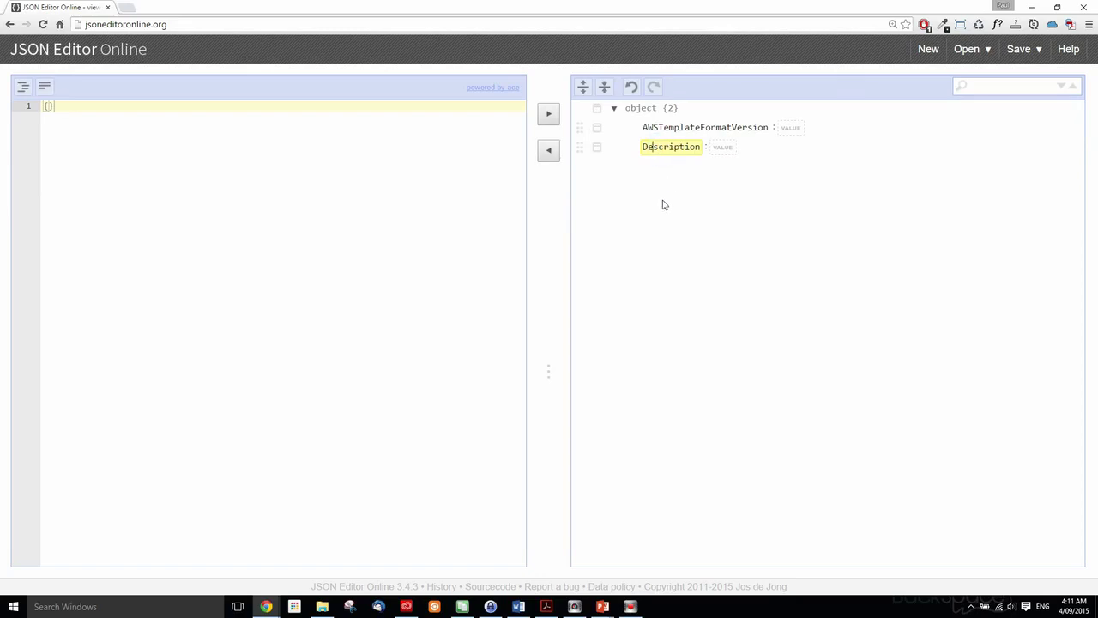
click(646, 174)
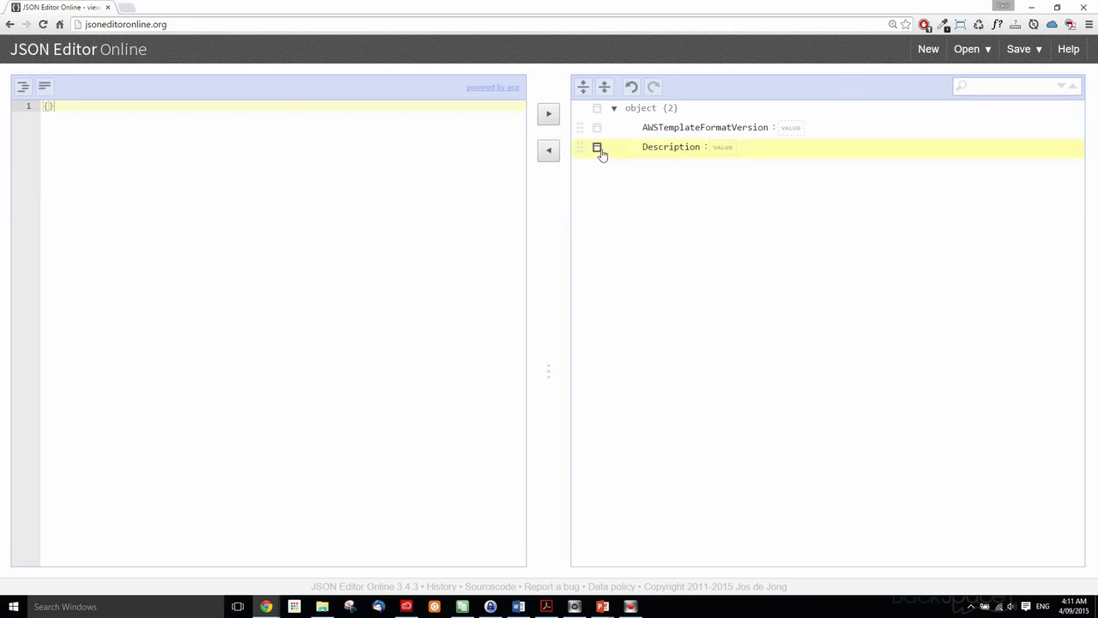
Append an object field named Parameters below Description in the object tree.
click(596, 147)
click(665, 189)
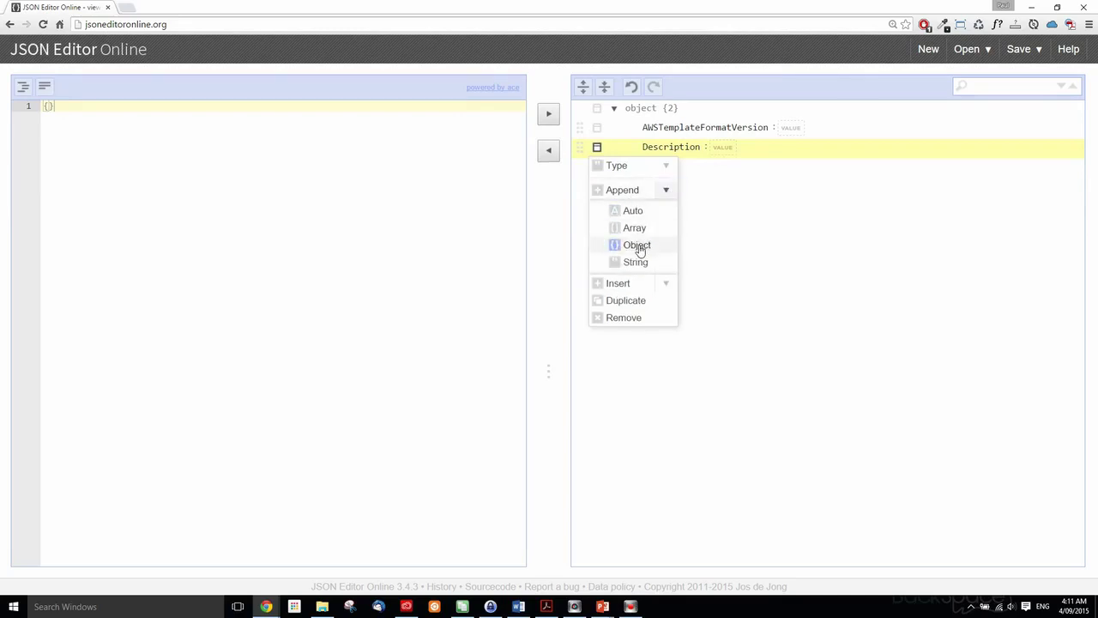
click(644, 246)
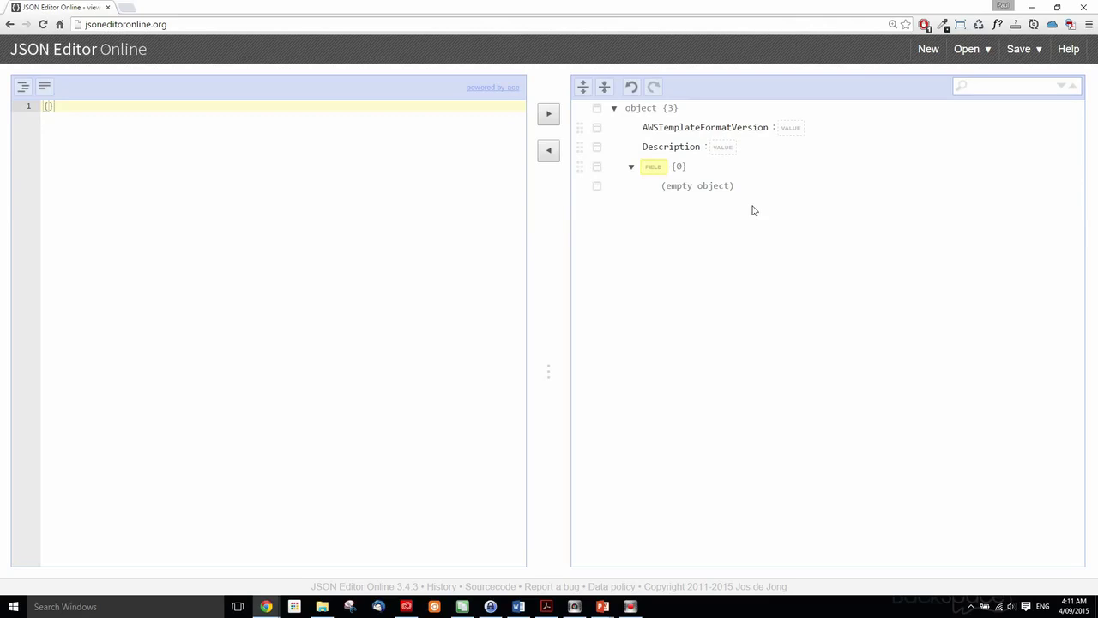
text(Parameters)
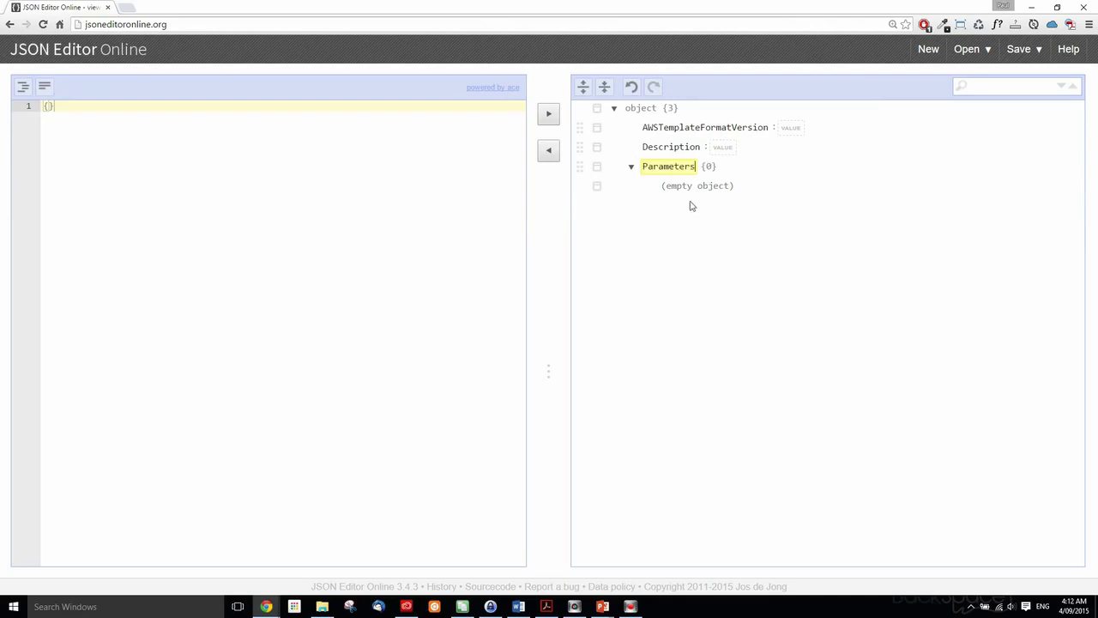
click(598, 188)
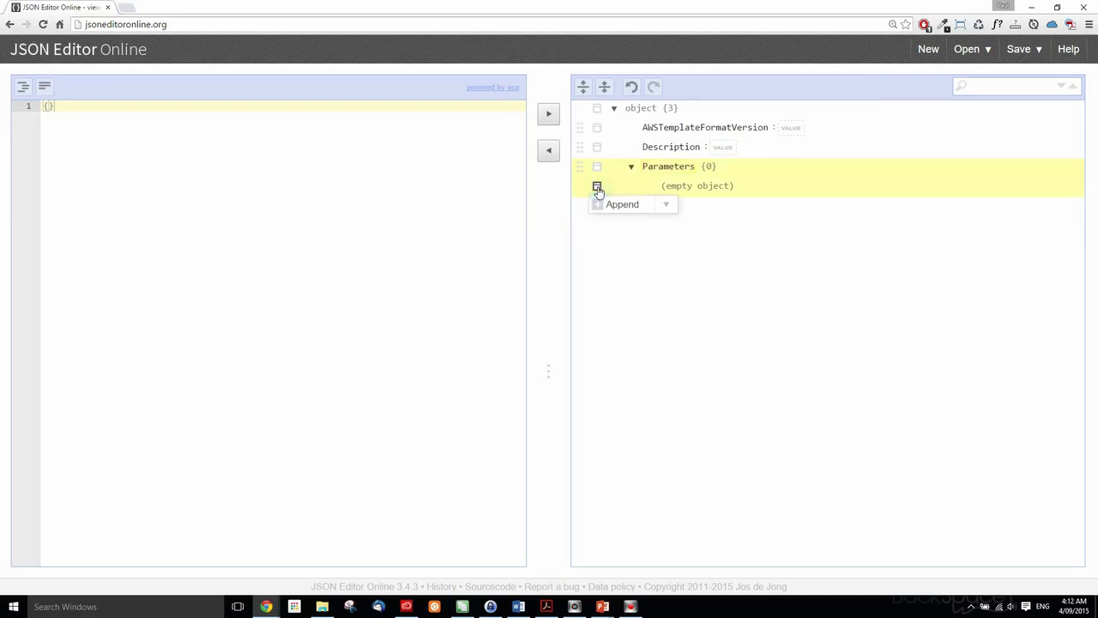
click(668, 206)
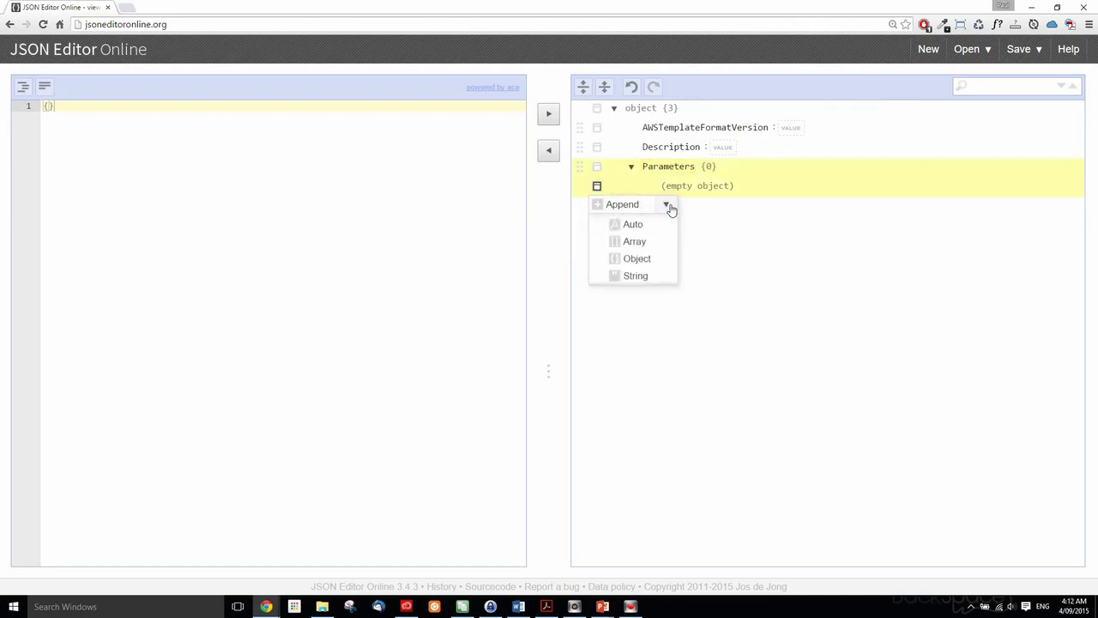
click(632, 257)
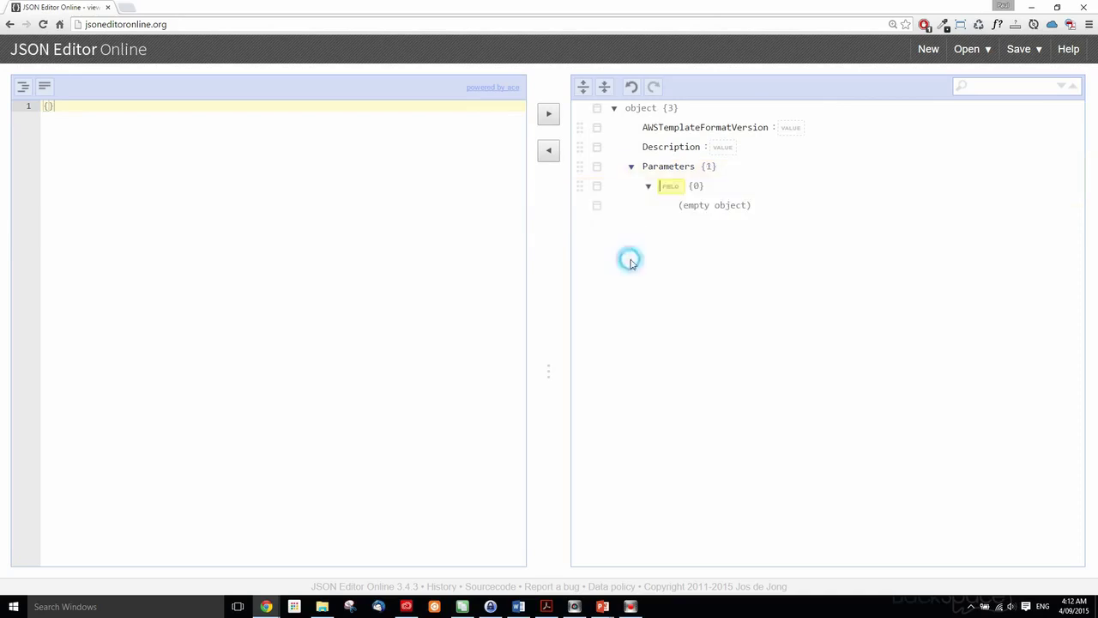
click(600, 207)
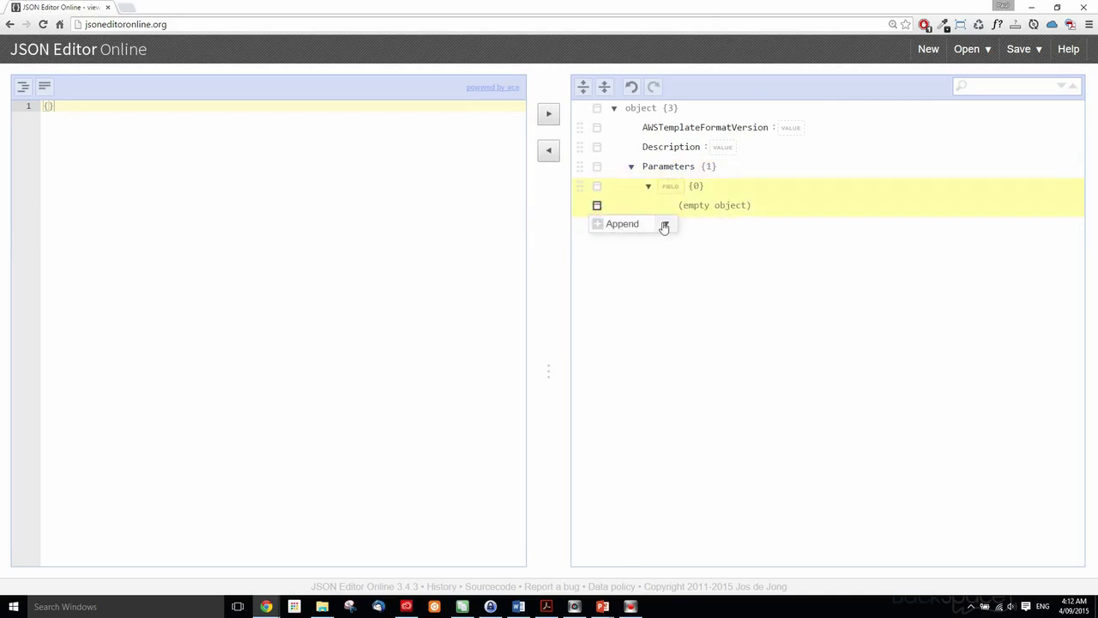
click(726, 238)
click(597, 186)
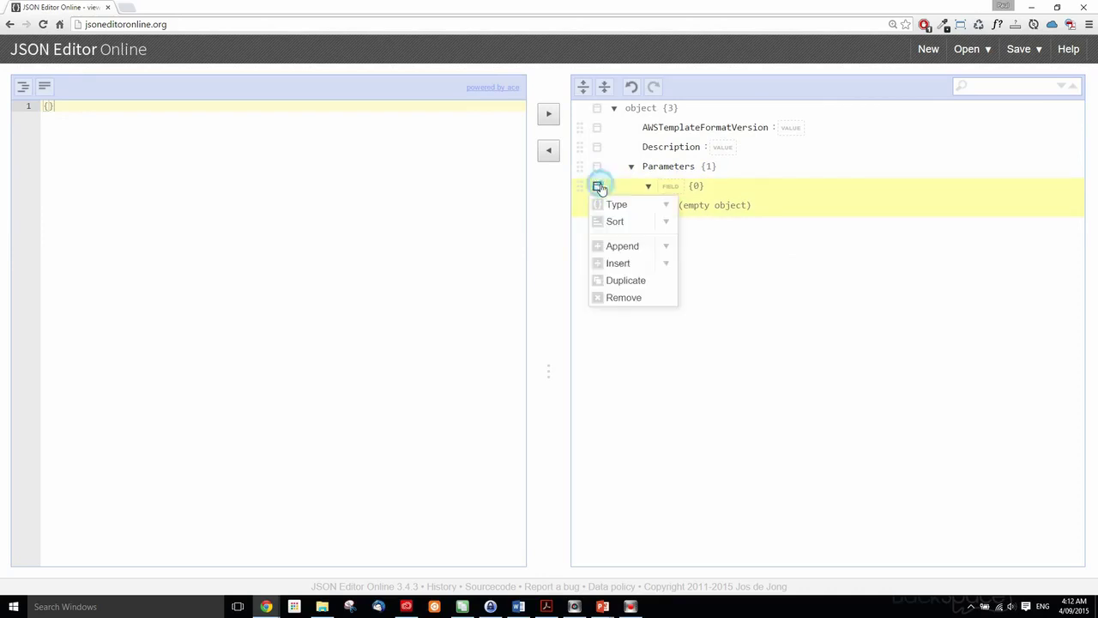
click(624, 298)
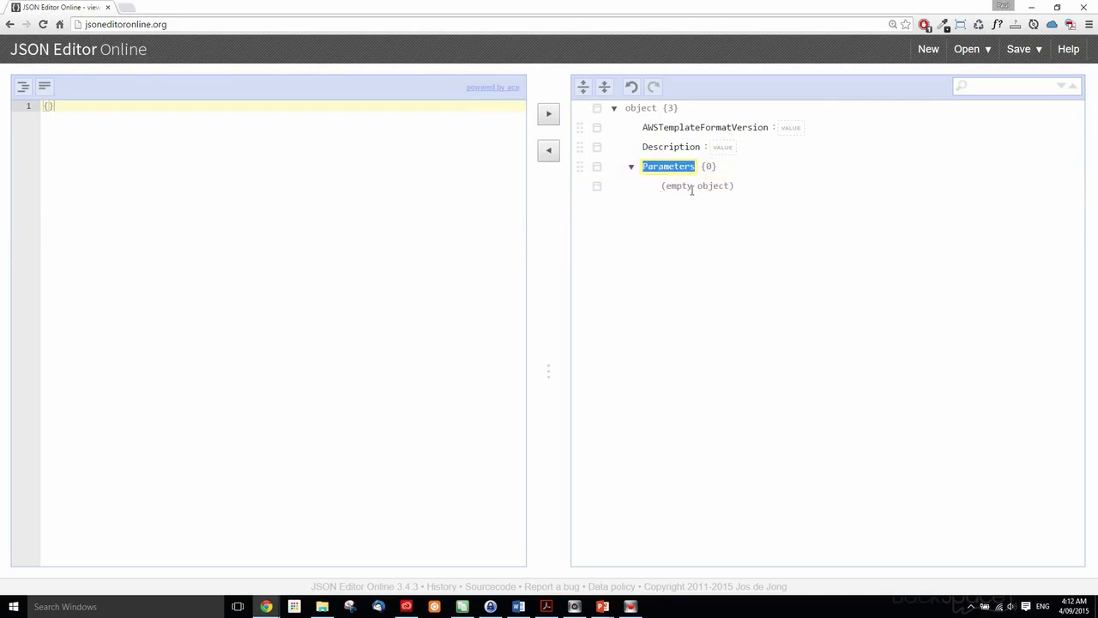
click(596, 168)
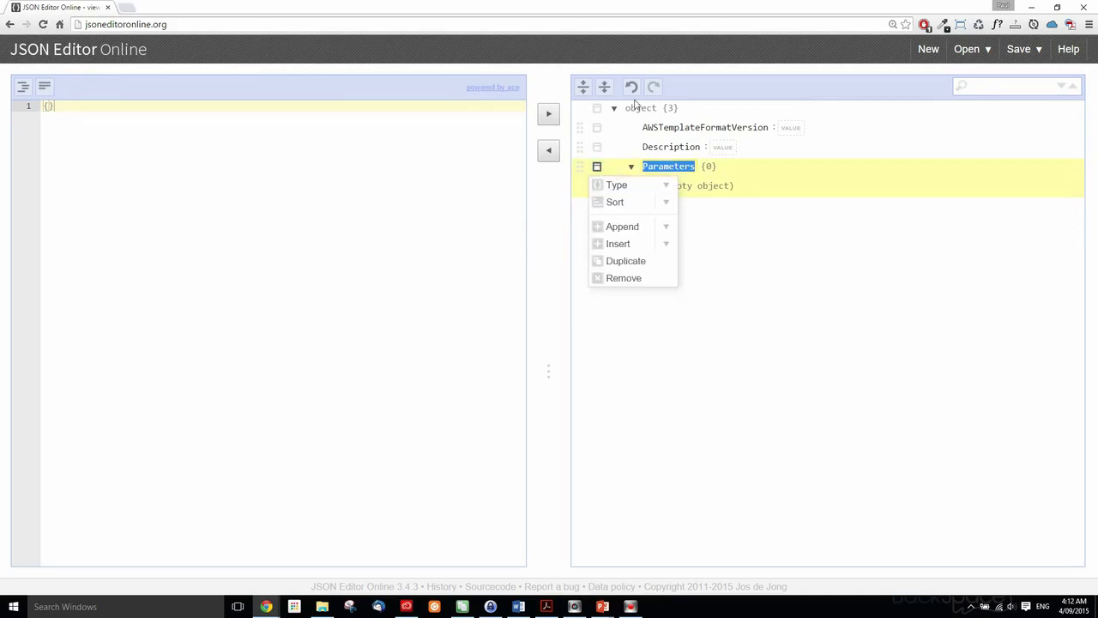
click(718, 246)
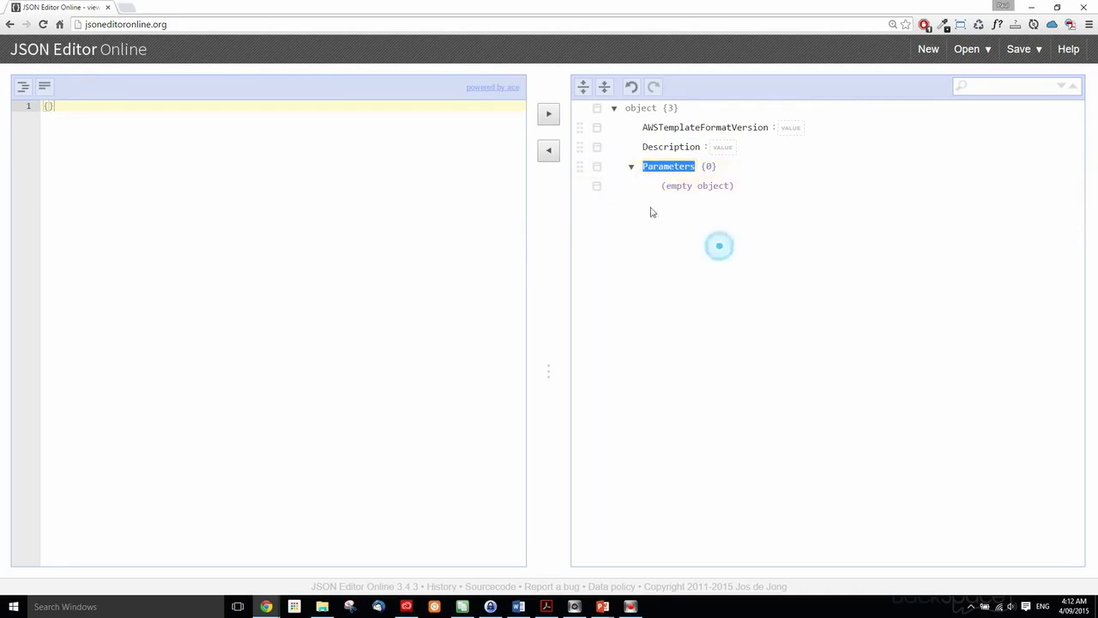
Append an object field named Resources at the same level as Parameters, directly after it.
click(596, 167)
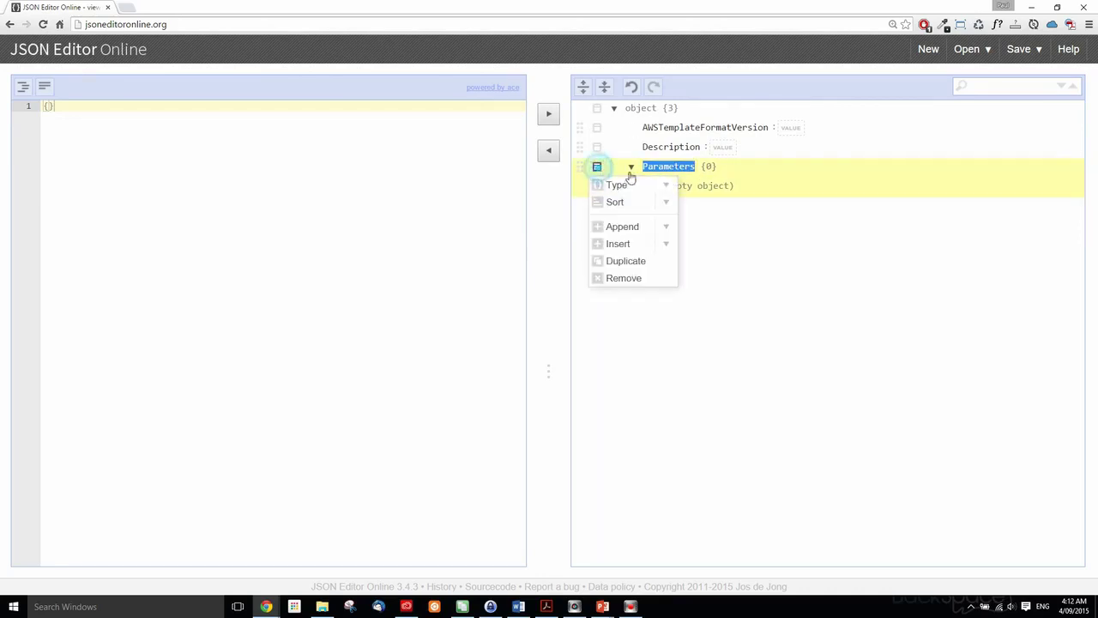
click(666, 226)
click(642, 281)
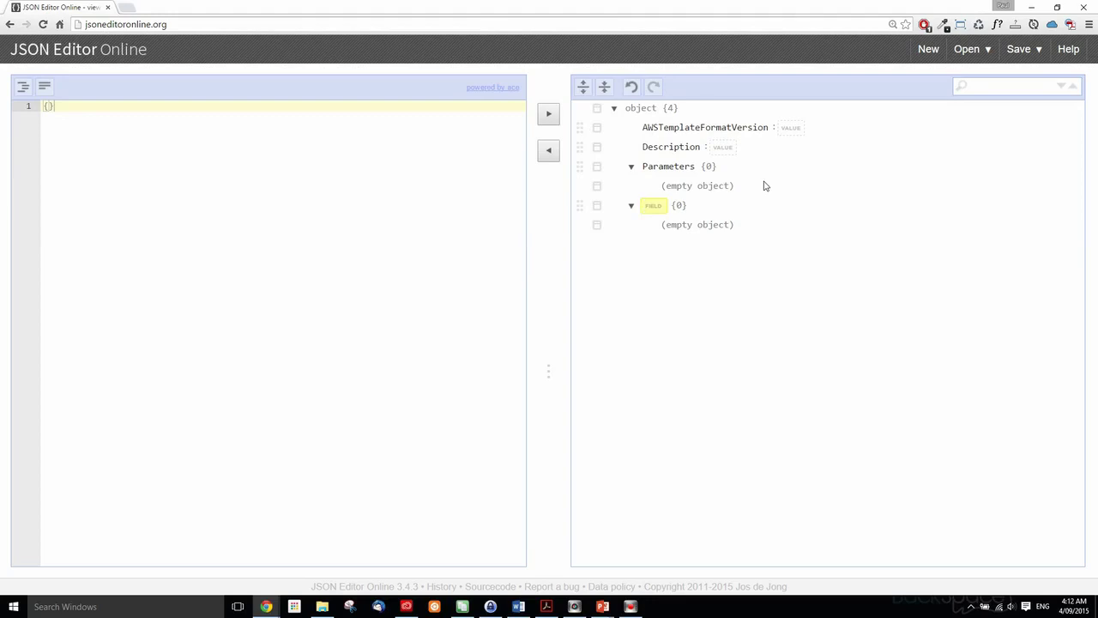
text(Resources)
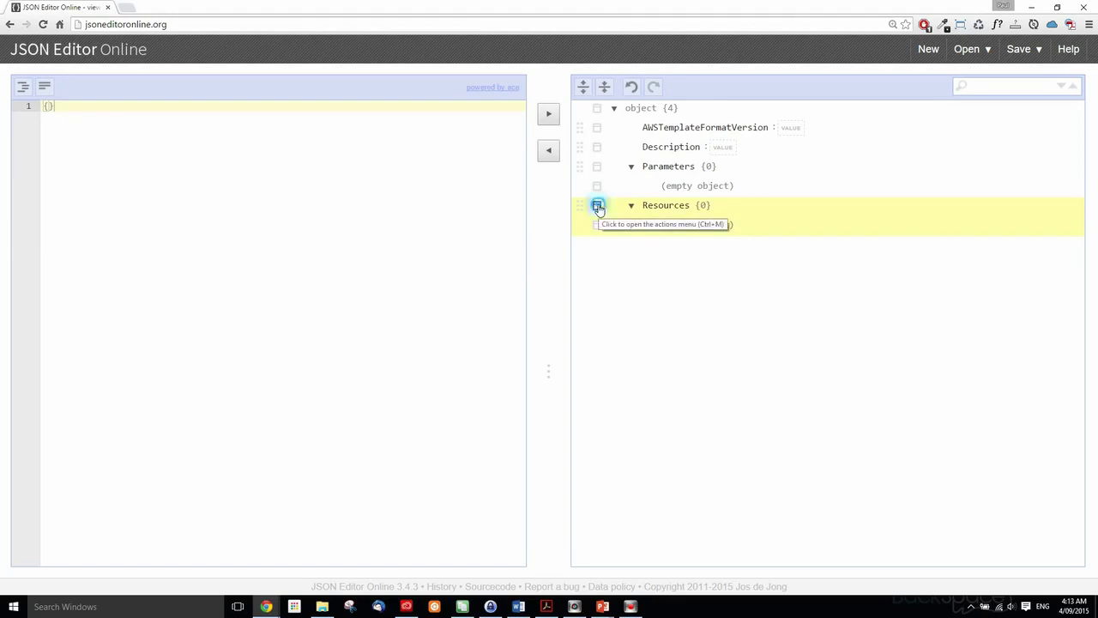
Append an object field named Outputs after Resources and transfer the tree structure to the JSON code view.
click(598, 207)
click(664, 269)
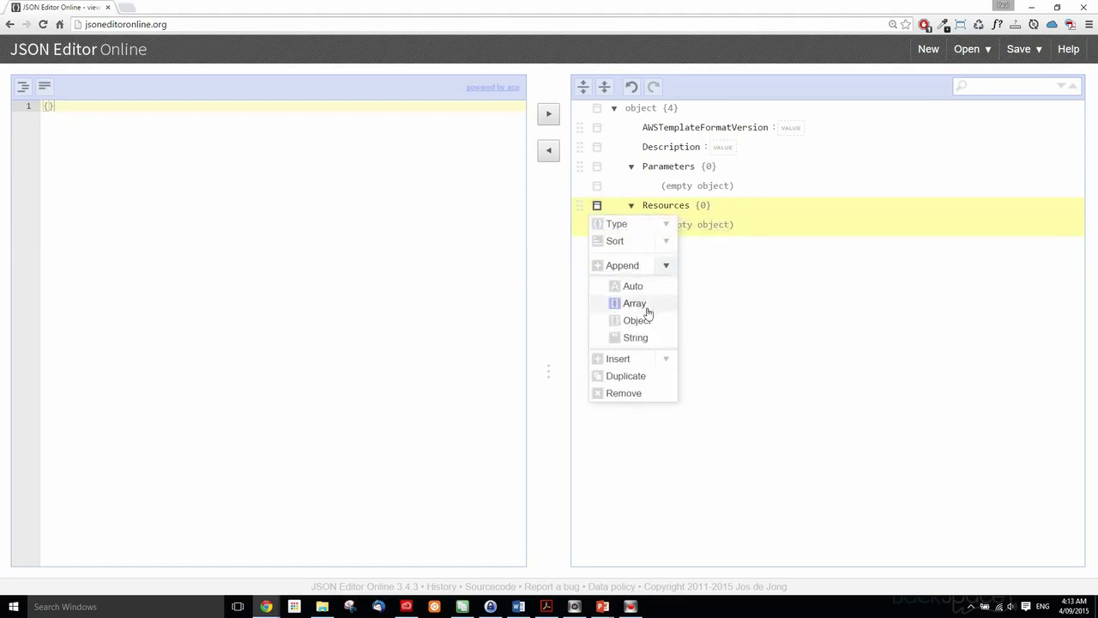
click(635, 320)
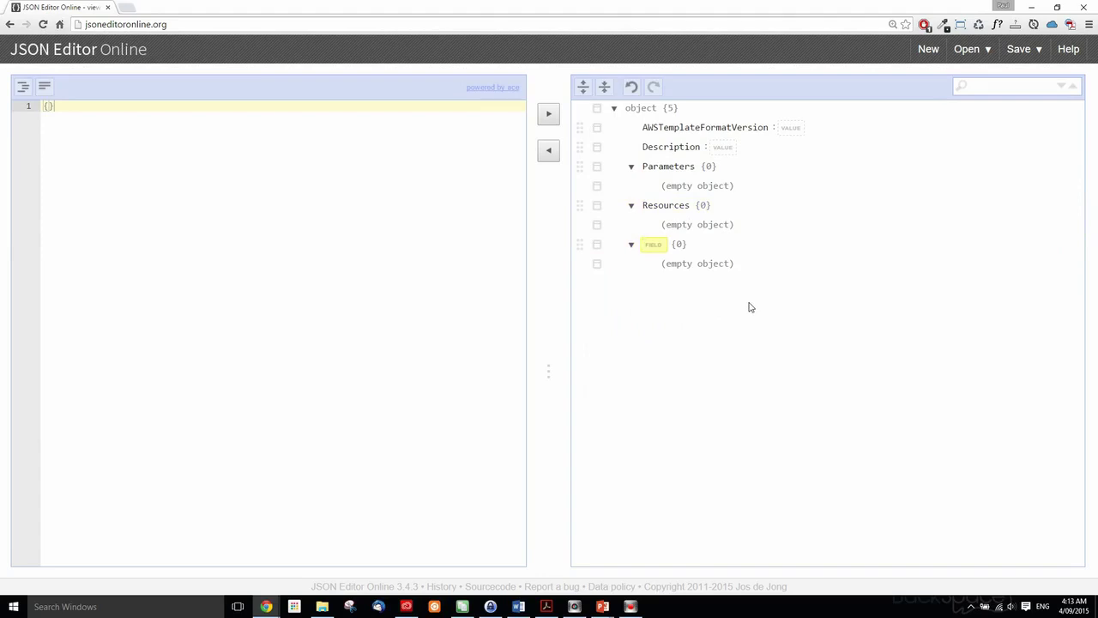
text(Outputs)
click(725, 286)
click(549, 150)
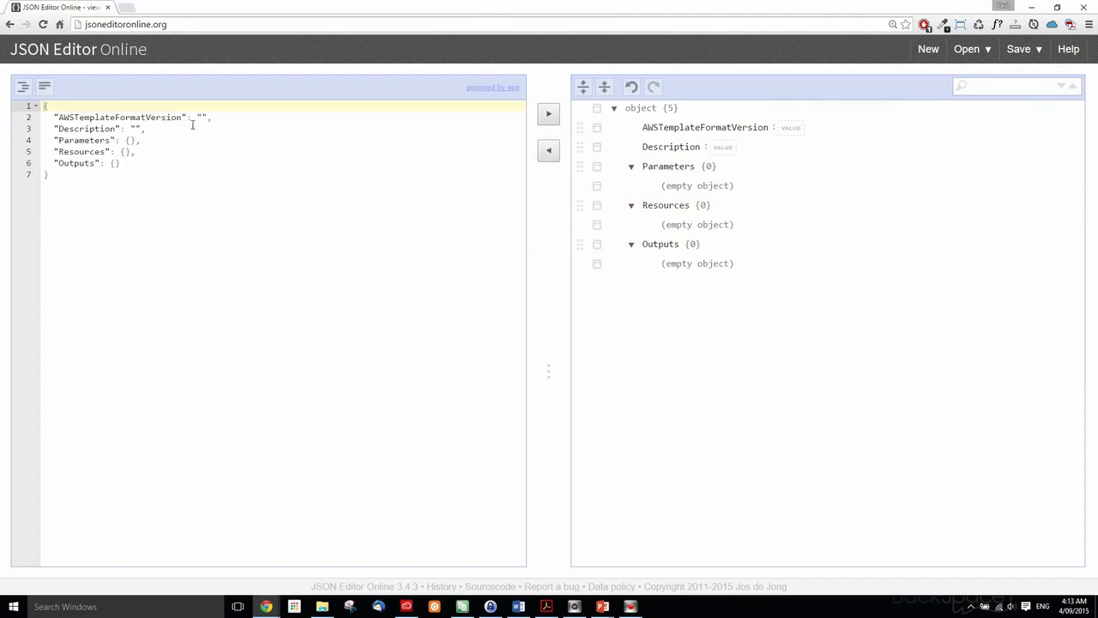
Examine the Parameters, Resources and Outputs sections in the generated JSON code.
click(54, 140)
double_click(79, 140)
double_click(65, 152)
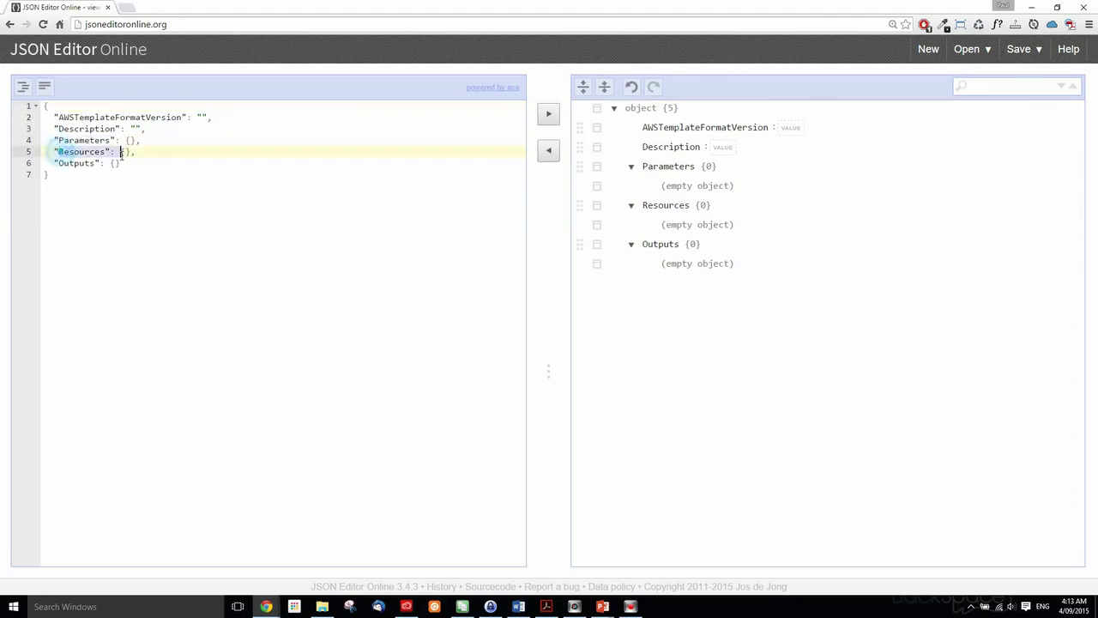
double_click(59, 163)
click(115, 174)
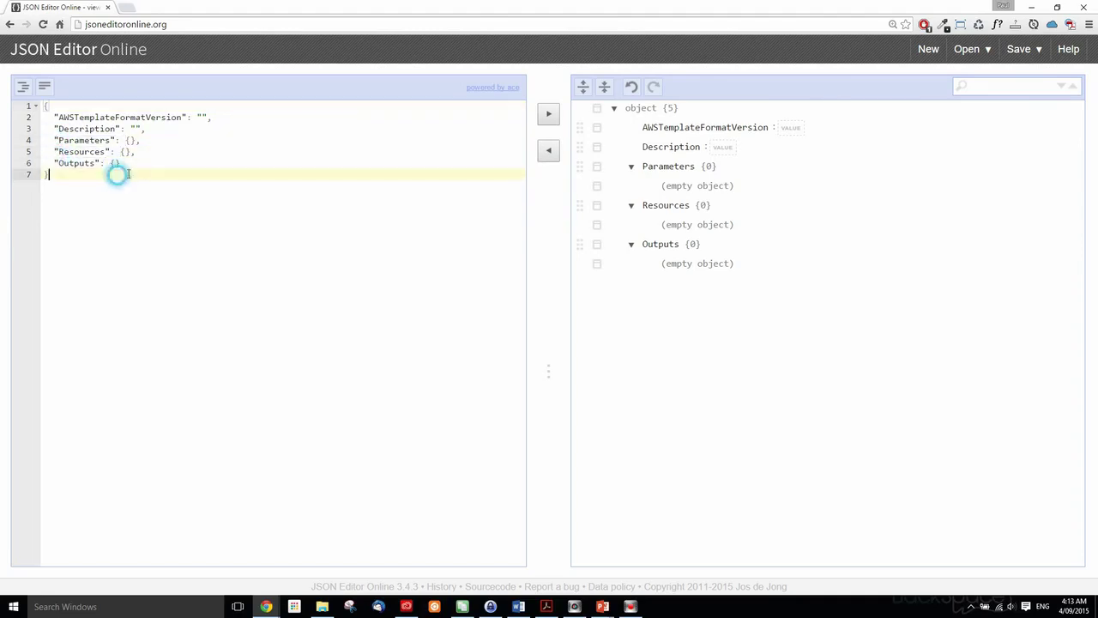
drag(125, 163, 54, 163)
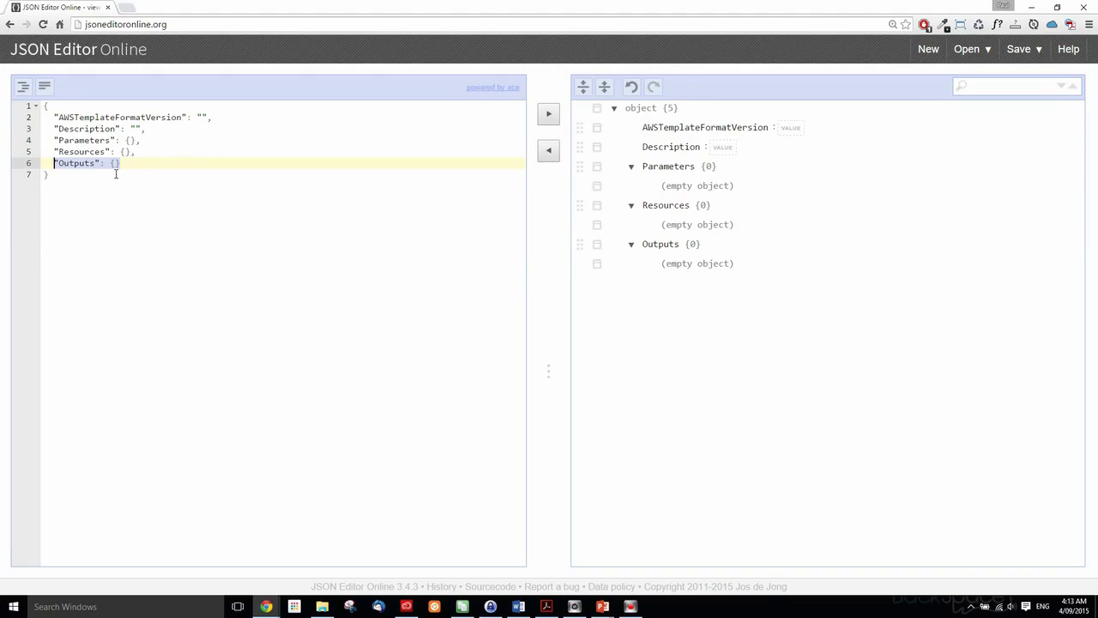
drag(140, 139, 58, 140)
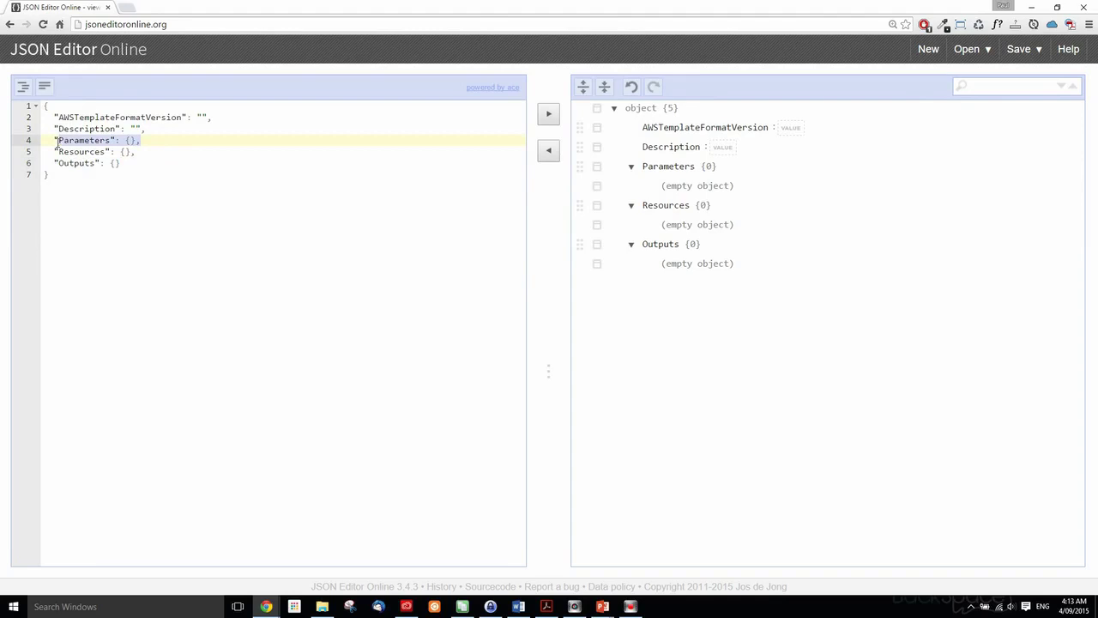
drag(129, 163, 59, 164)
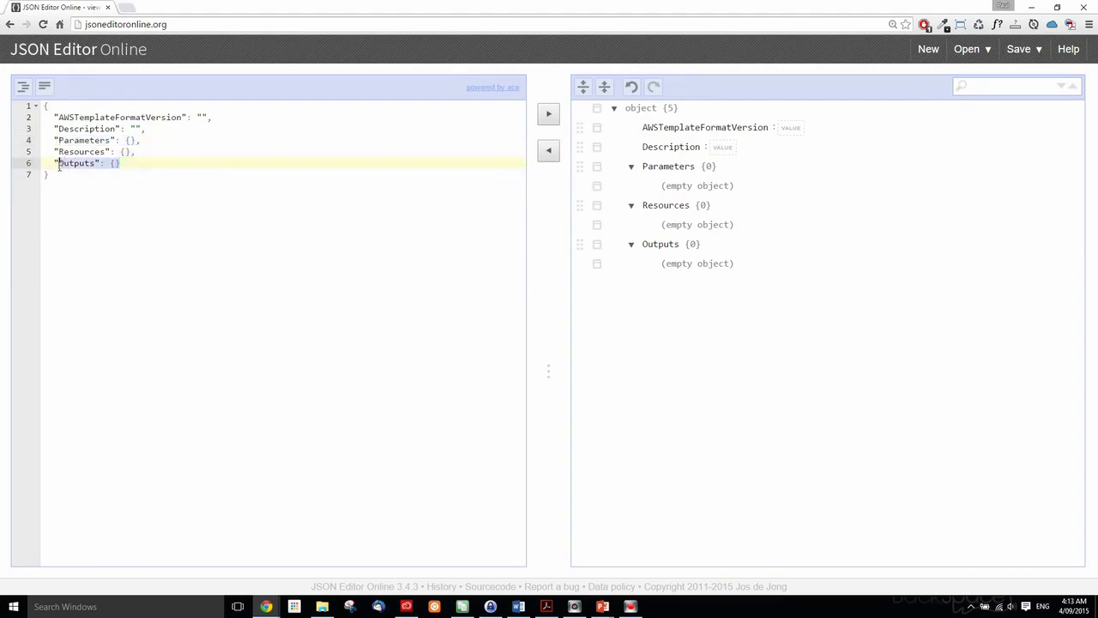
click(75, 176)
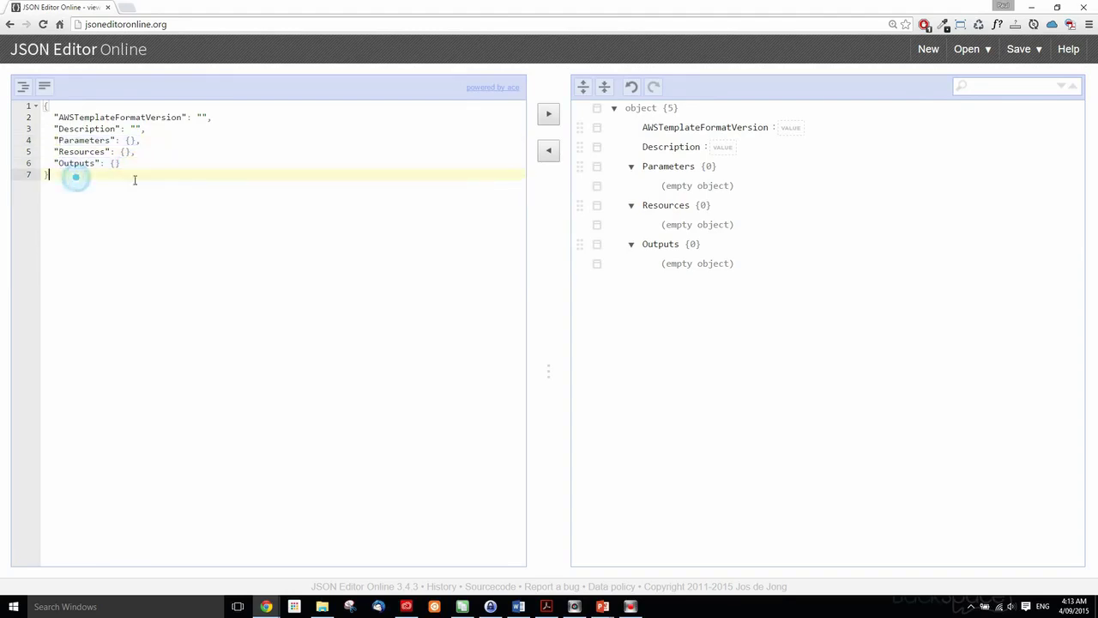
click(773, 266)
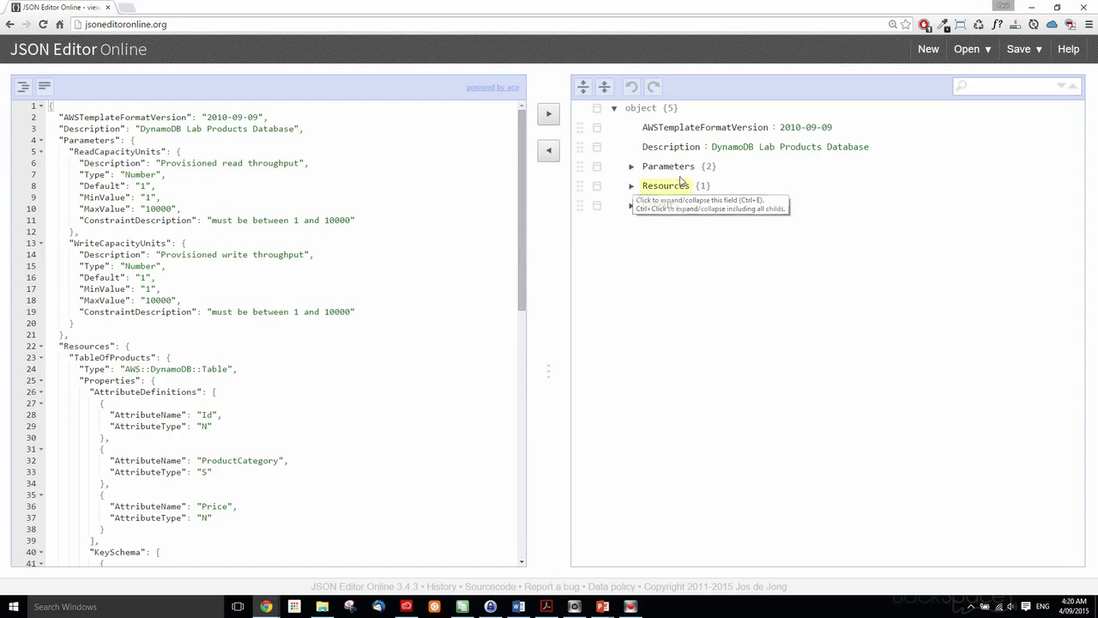
Expand Parameters and ReadCapacityUnits in the completed DynamoDB template's tree to examine the read capacity parameter's fields.
click(632, 168)
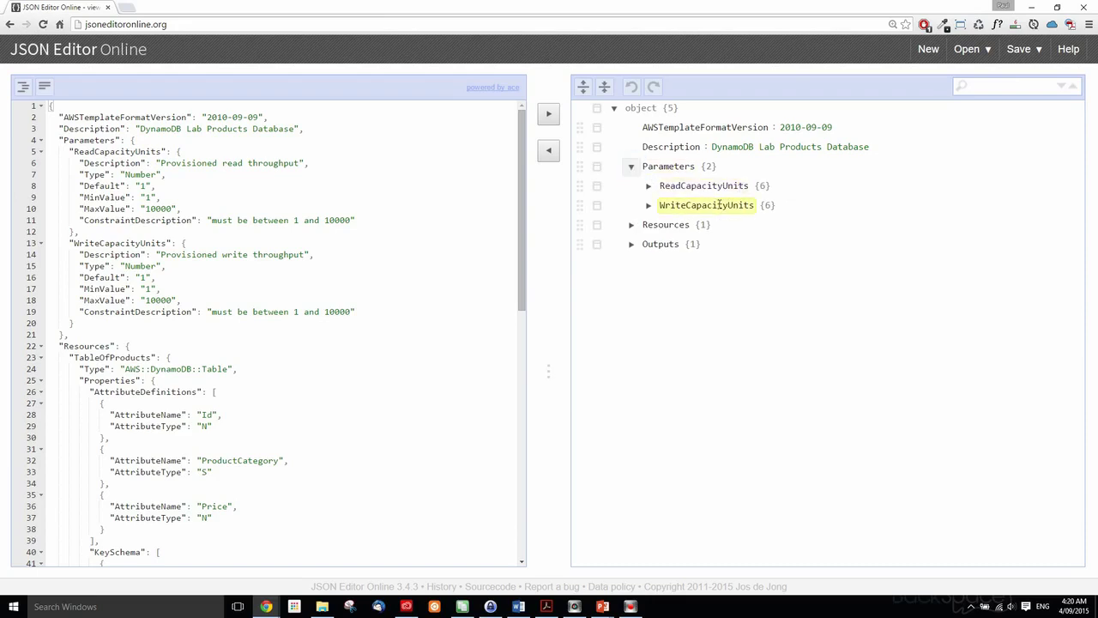
click(649, 186)
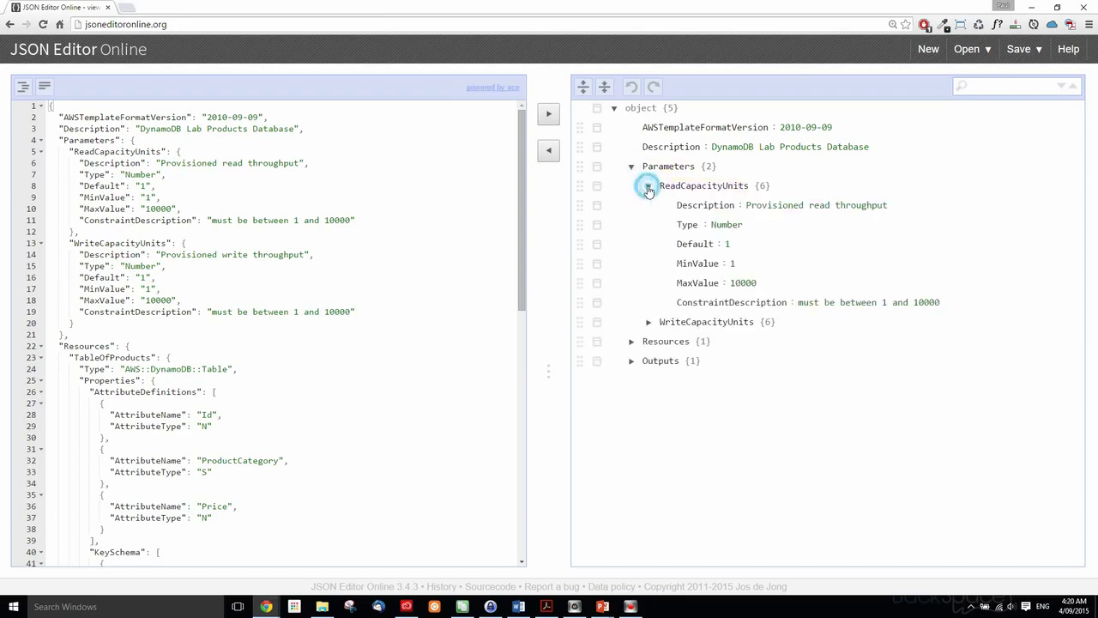
click(649, 186)
click(631, 167)
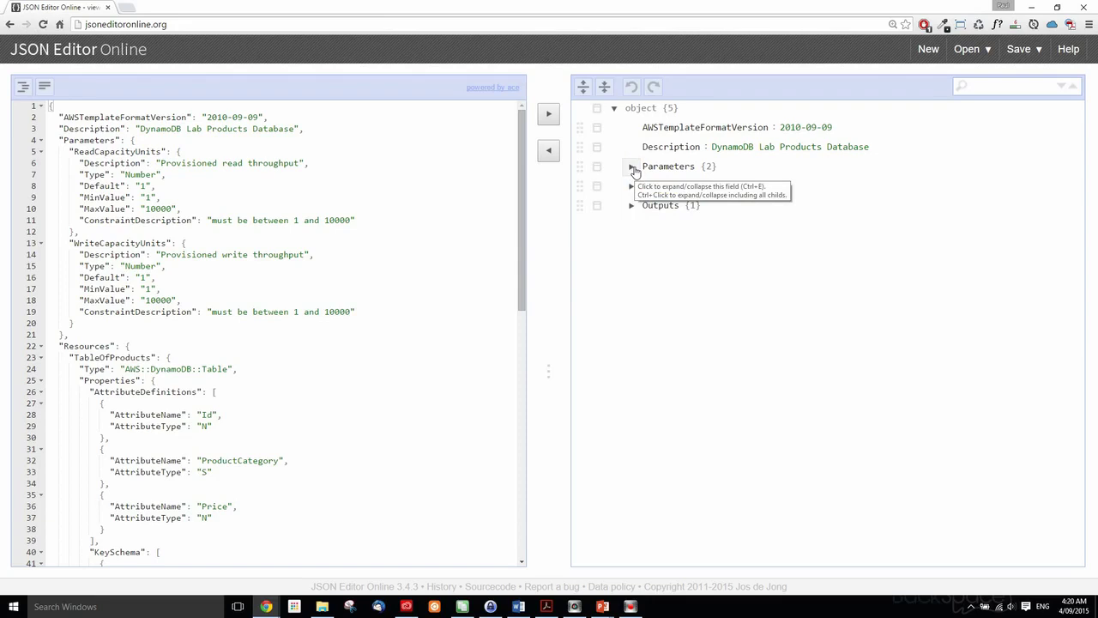
click(633, 169)
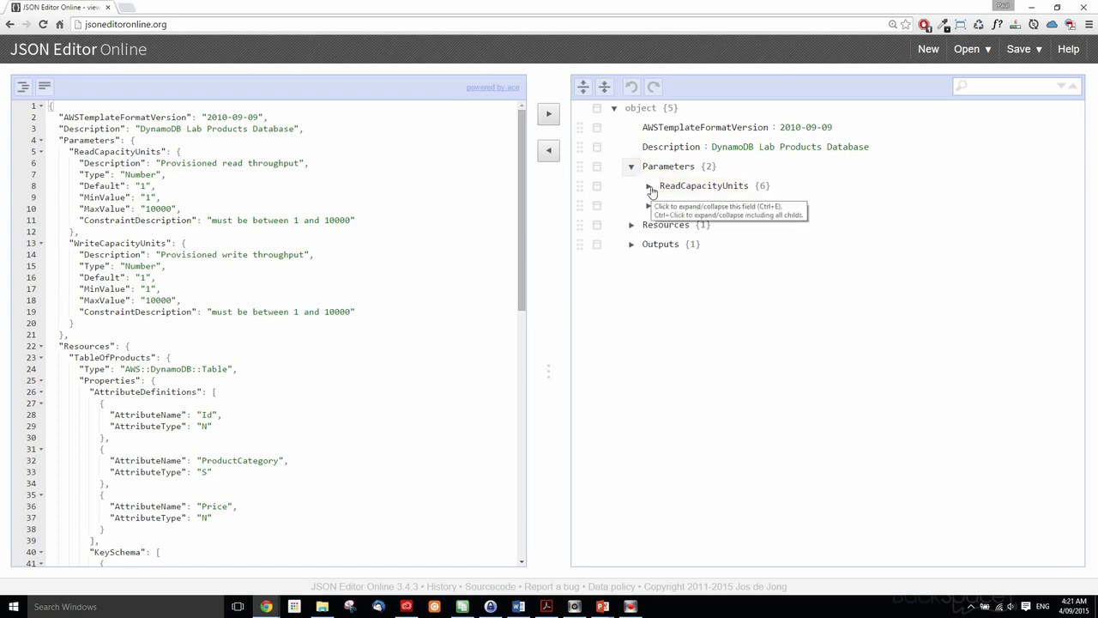
click(651, 188)
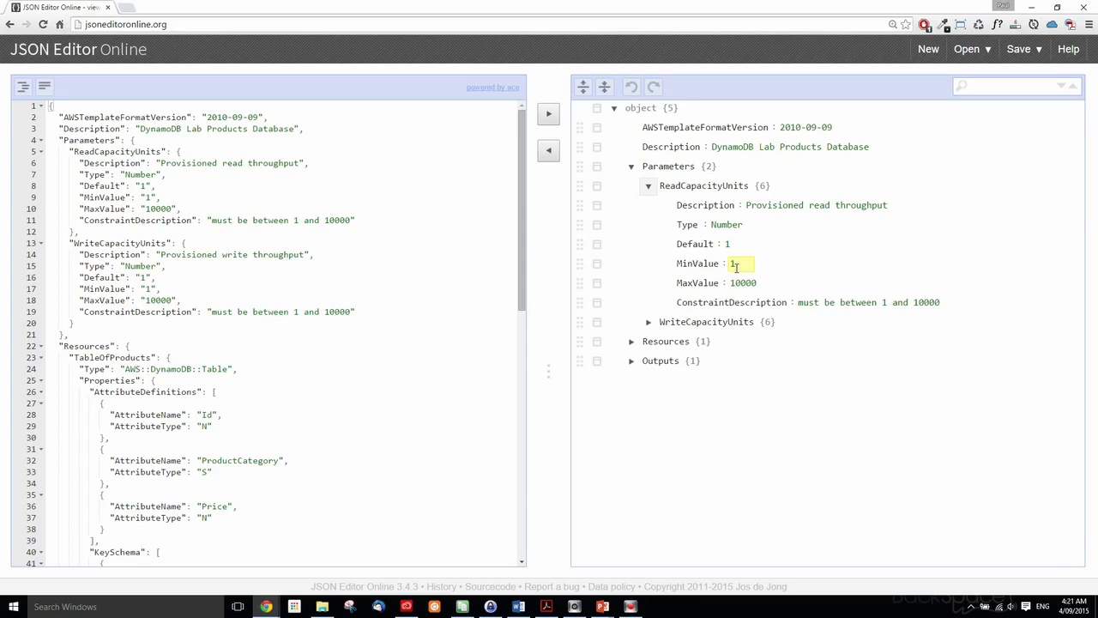
Examine the WriteCapacityUnits fields, then the default, minimum, maximum and constraint description of ReadCapacityUnits in the tree.
click(647, 321)
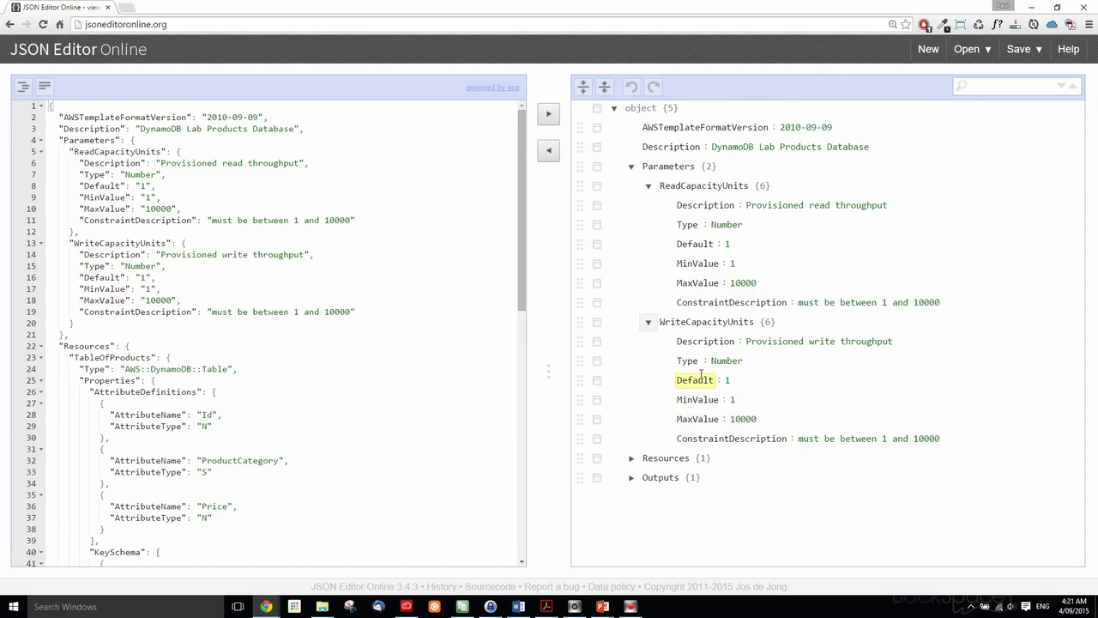
click(649, 322)
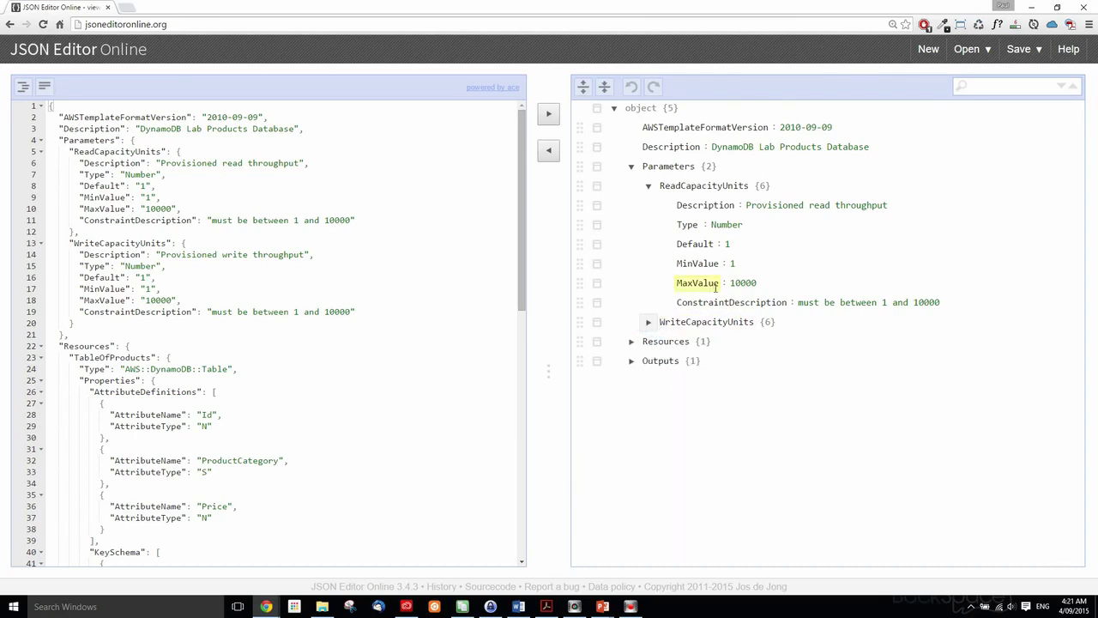
double_click(729, 243)
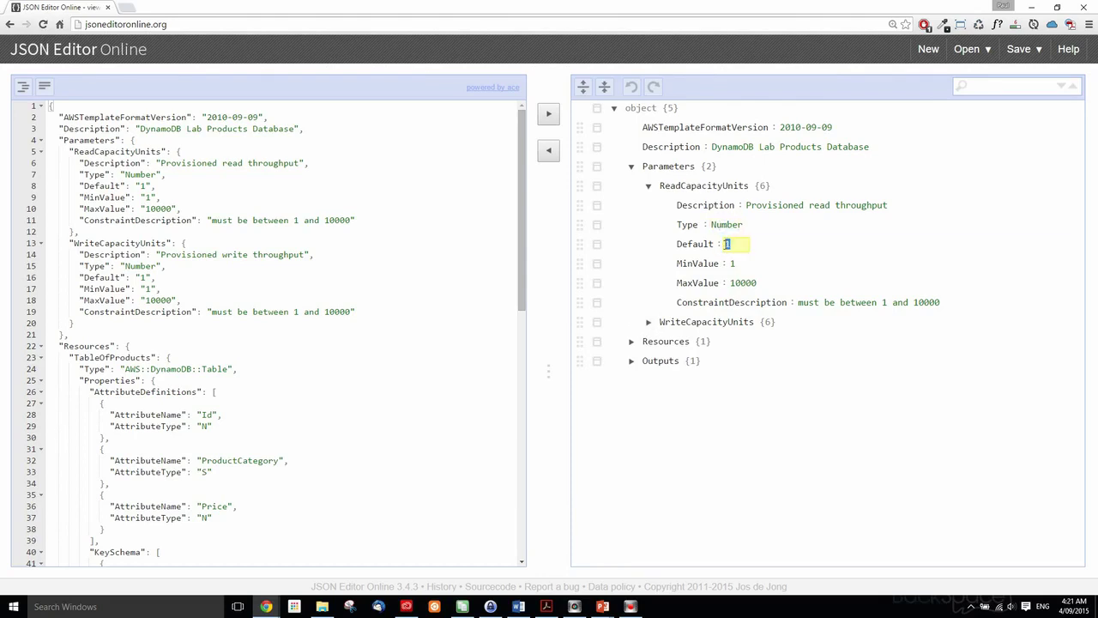
click(745, 266)
double_click(746, 266)
click(748, 266)
drag(731, 283, 757, 283)
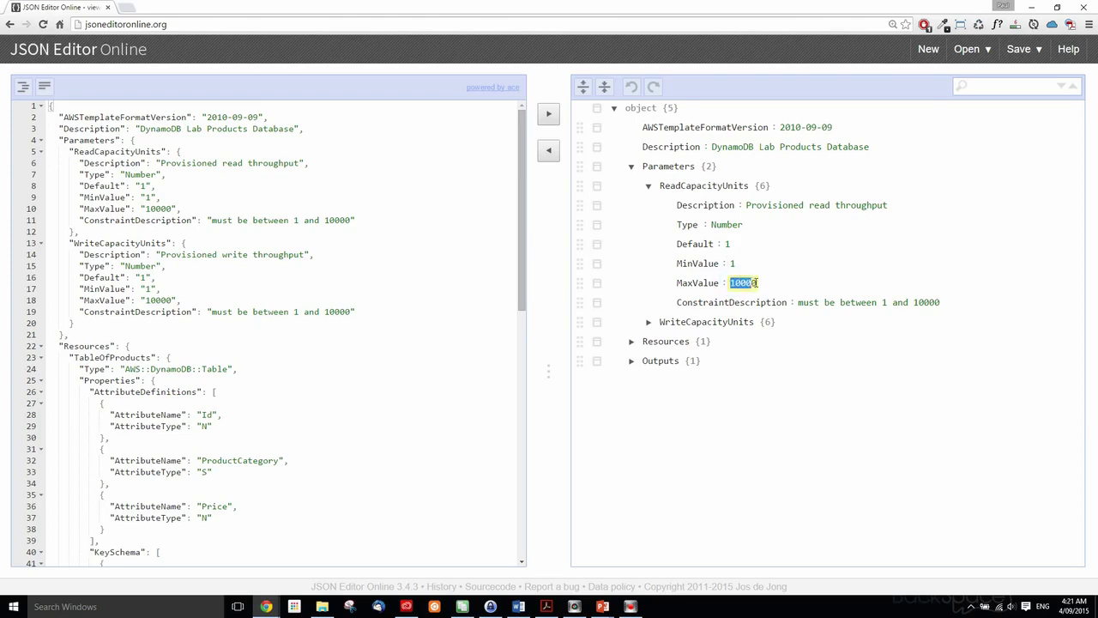
key(Right)
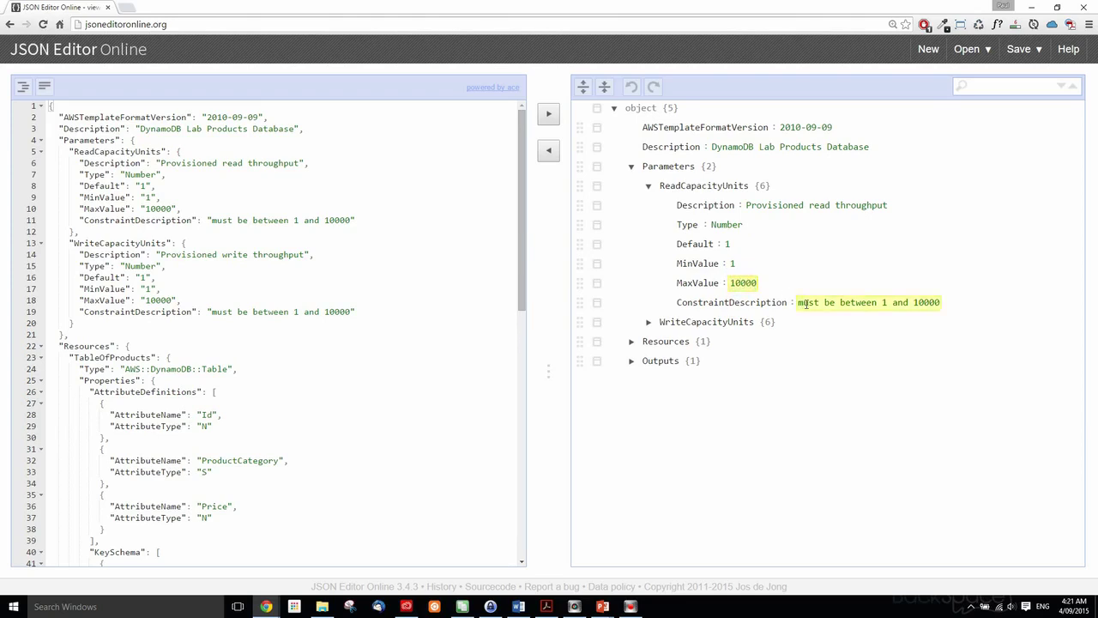
drag(798, 302, 934, 316)
click(934, 316)
click(744, 284)
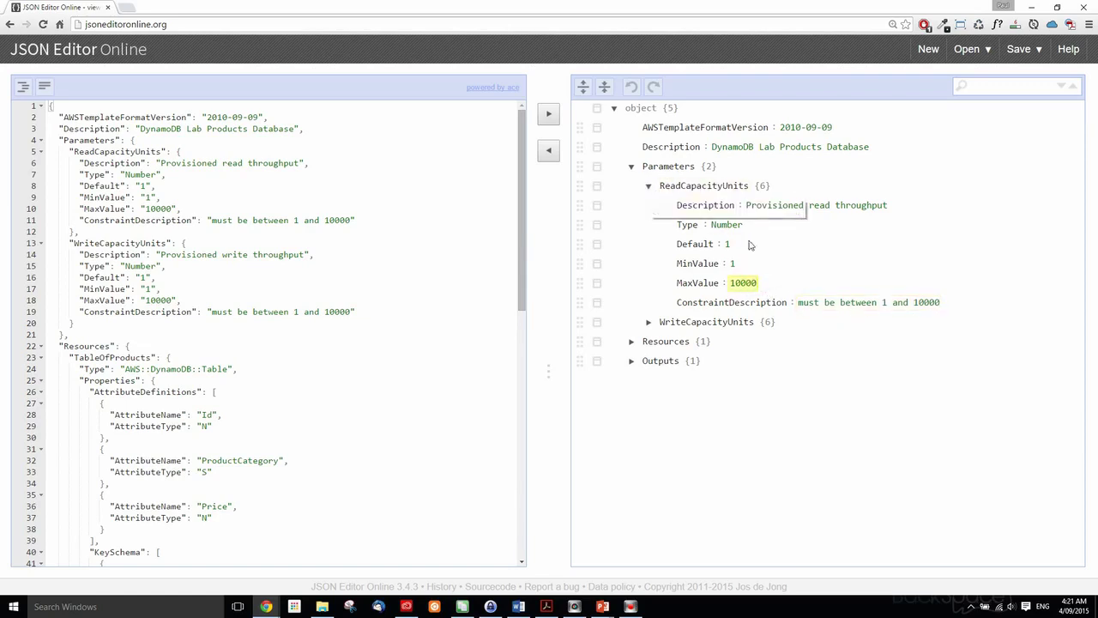
Collapse ReadCapacityUnits and Parameters, and expand Resources to examine the name of the table resource it contains.
click(648, 187)
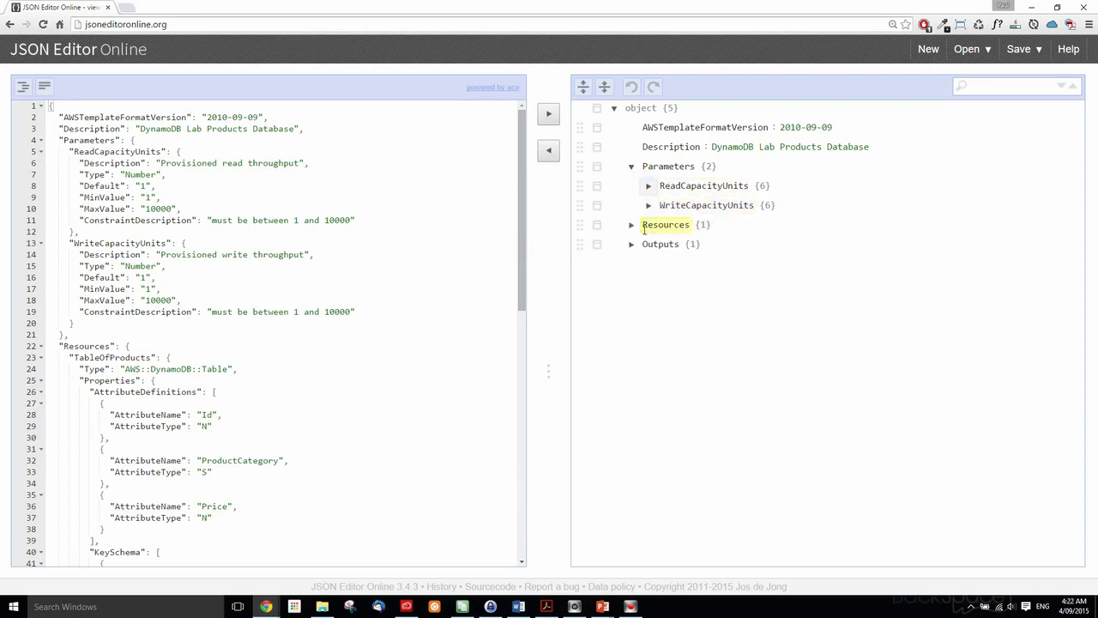
click(632, 166)
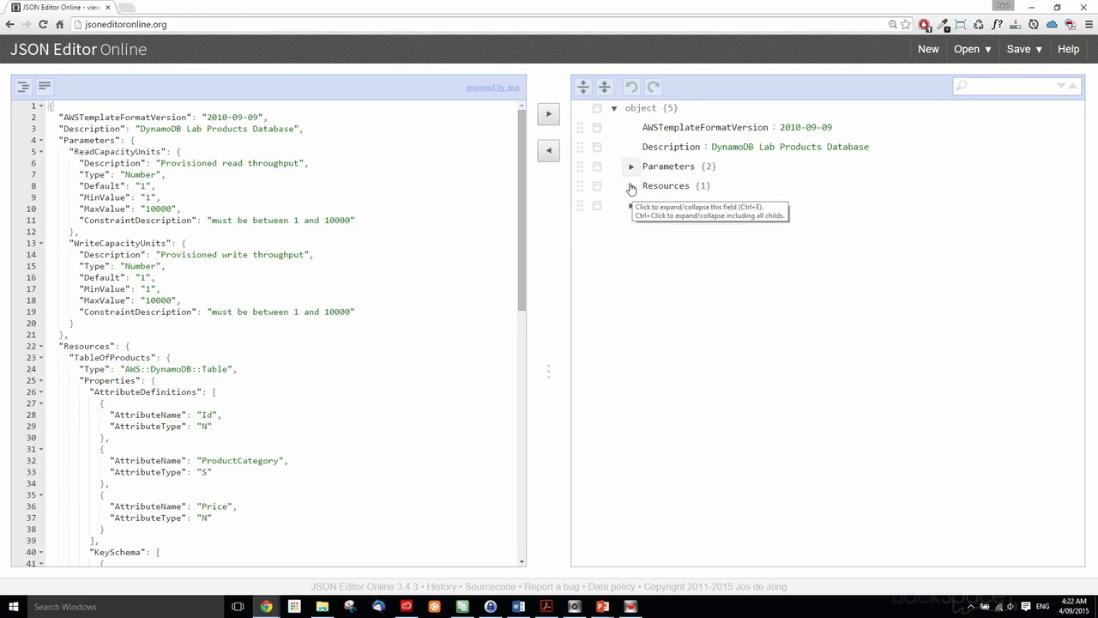
click(633, 187)
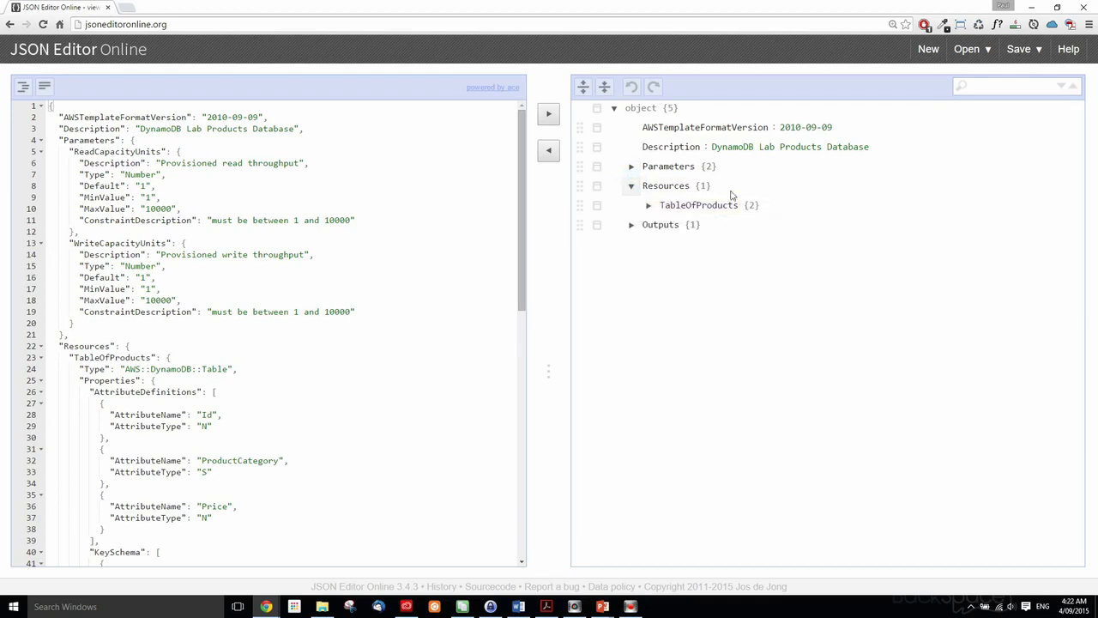
click(662, 203)
drag(662, 203, 744, 206)
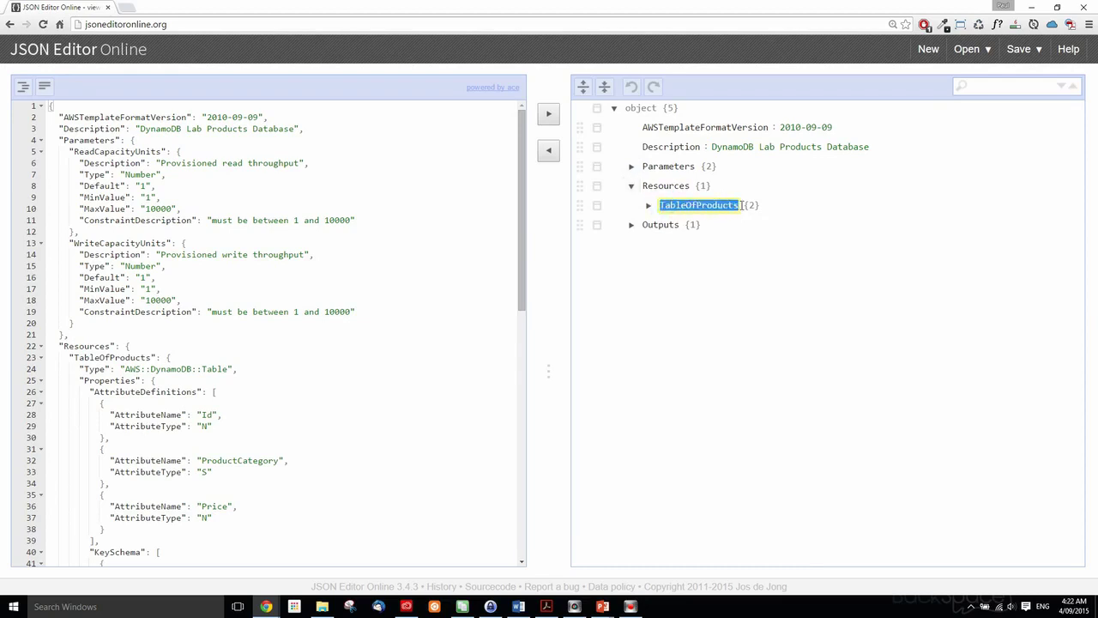
click(742, 206)
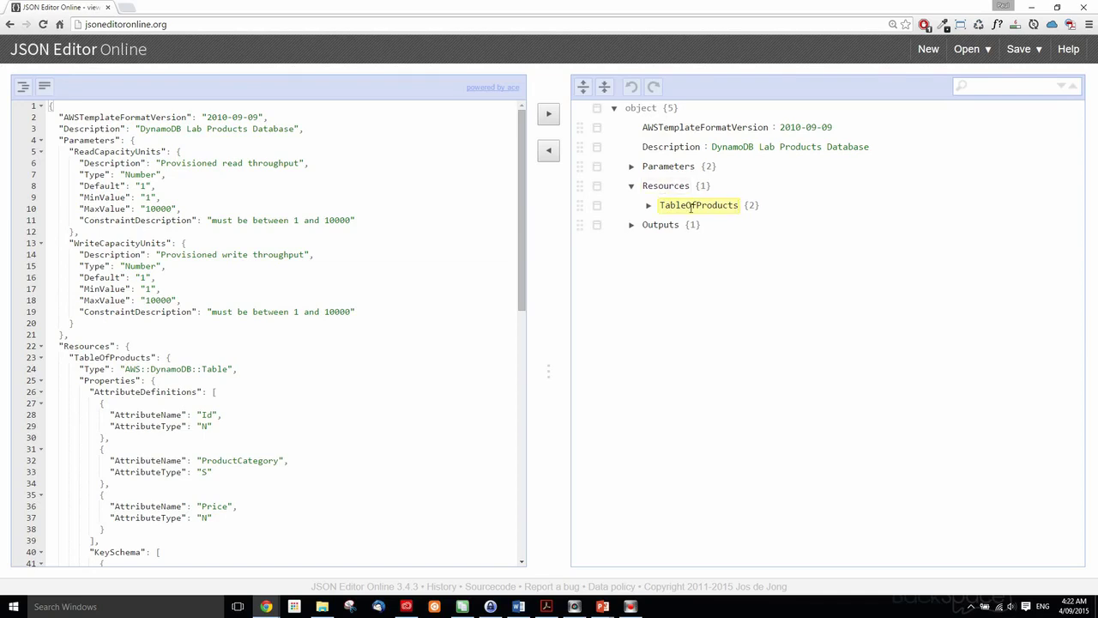
Expand TableOfProducts and examine its Type field and the AWS resource type assigned to it.
click(649, 206)
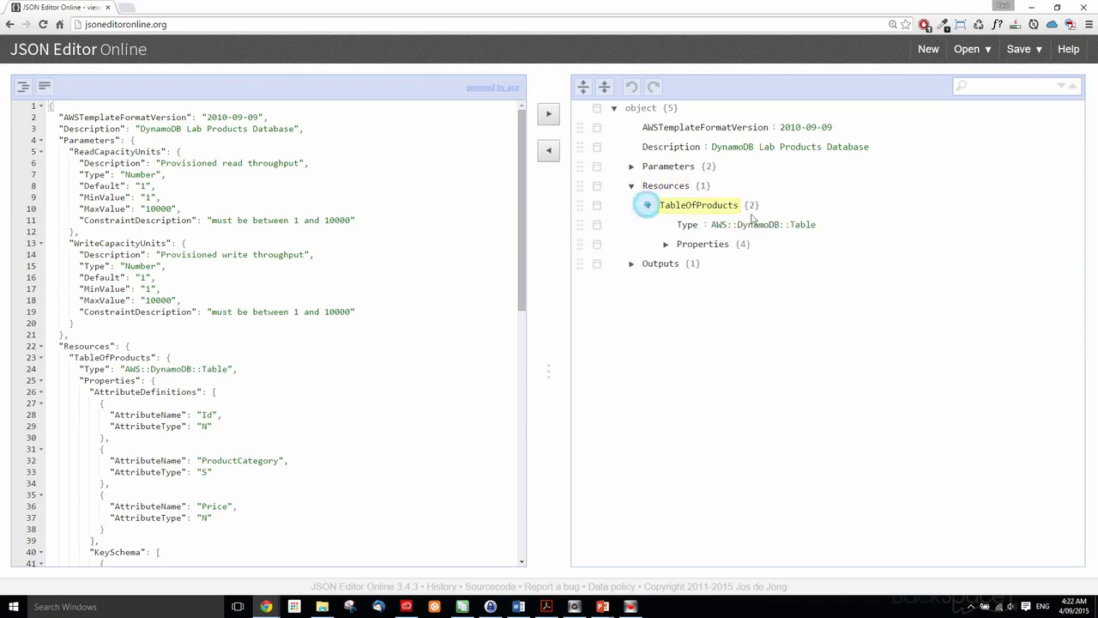
double_click(683, 224)
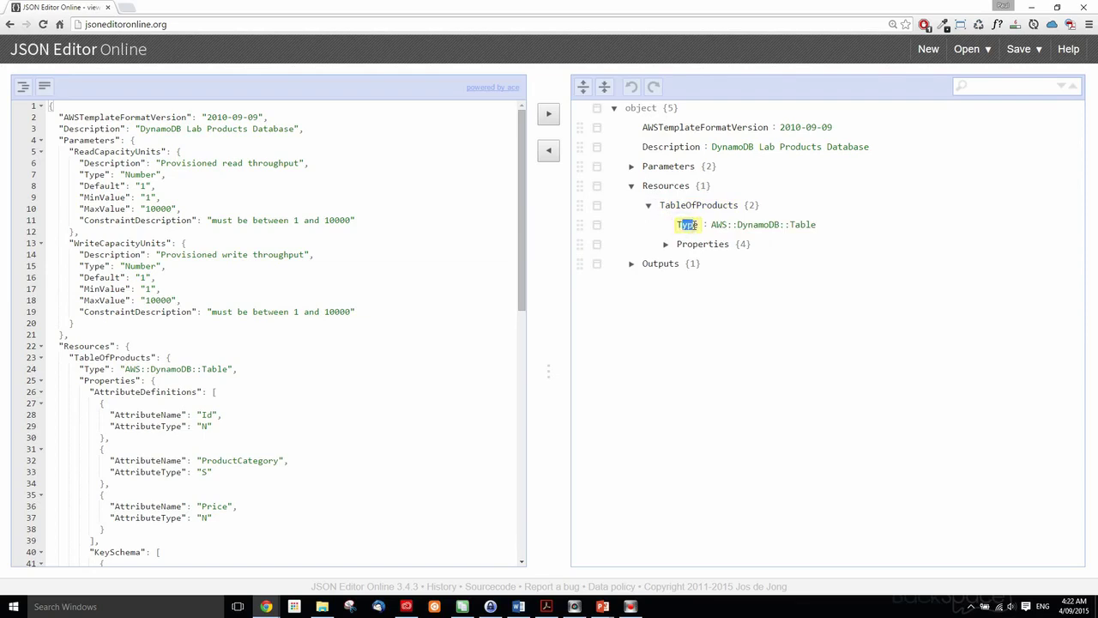
click(712, 225)
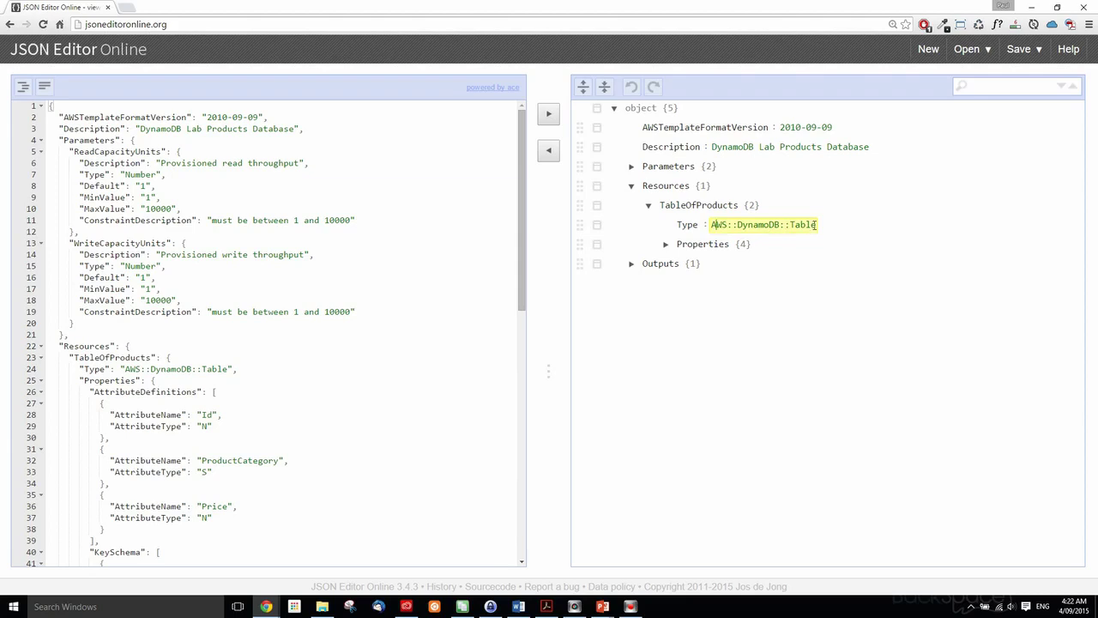
drag(663, 205, 819, 228)
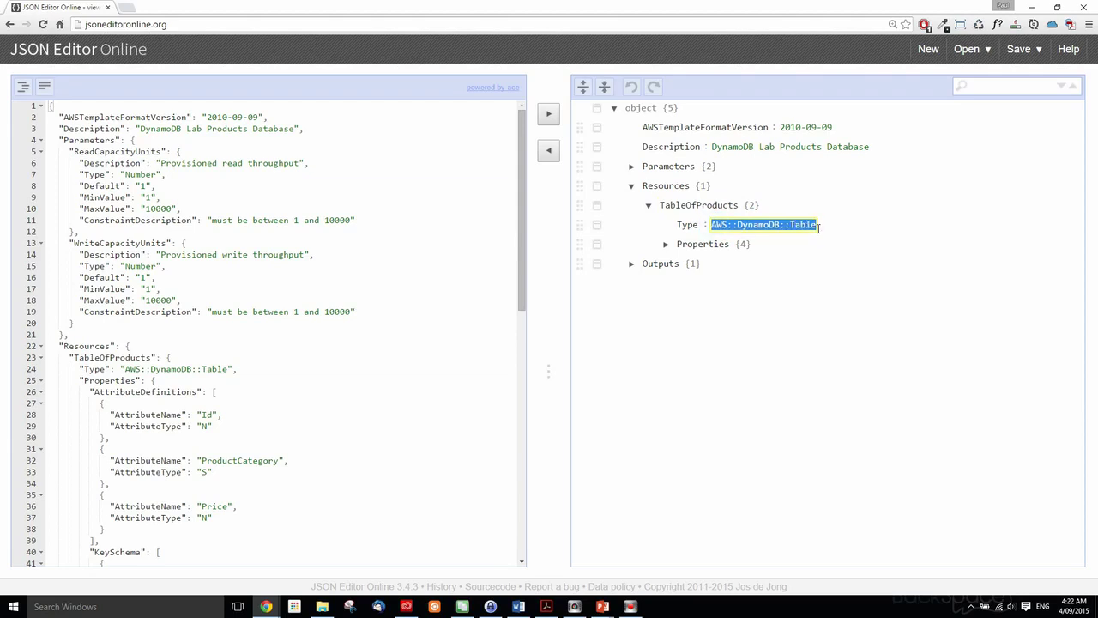
click(792, 227)
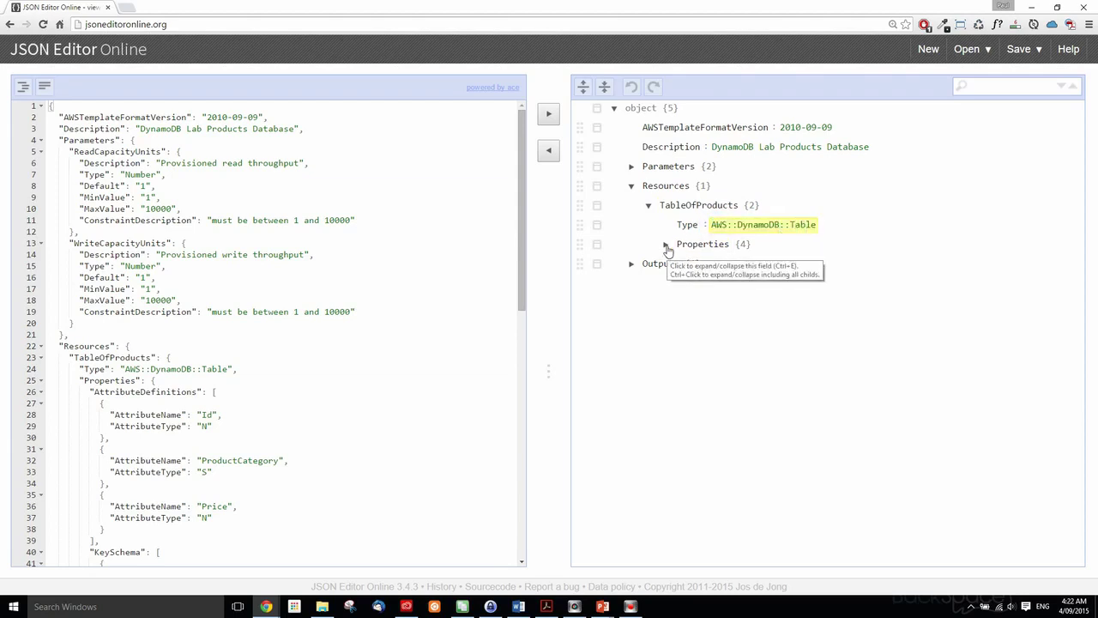
Expand the table's Properties and AttributeDefinitions, and examine the name and type of attribute entry 0.
click(667, 246)
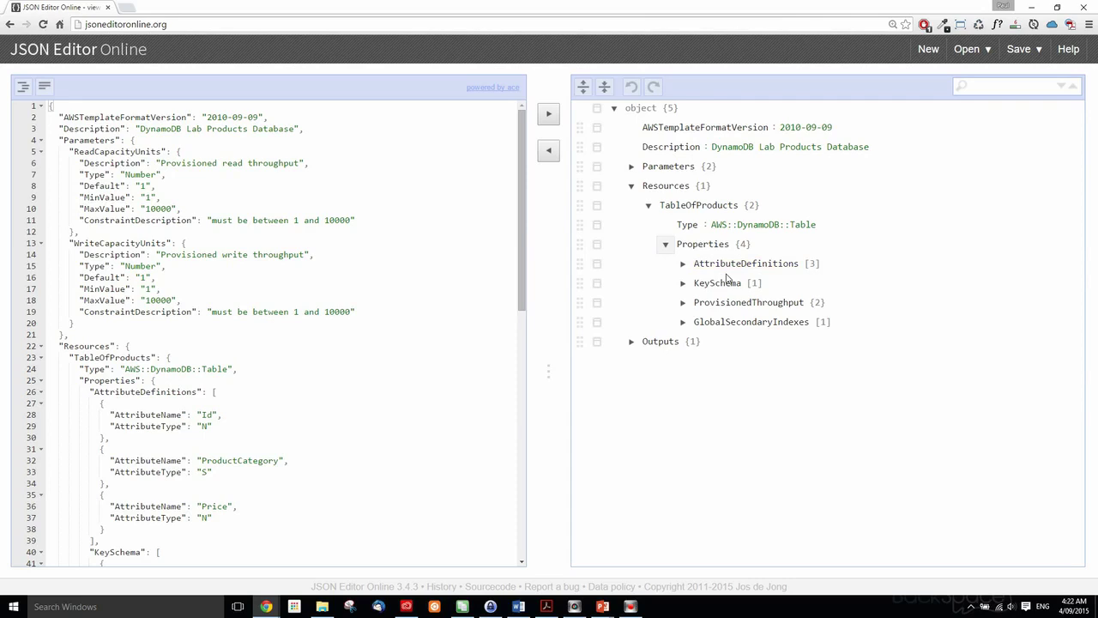
click(683, 264)
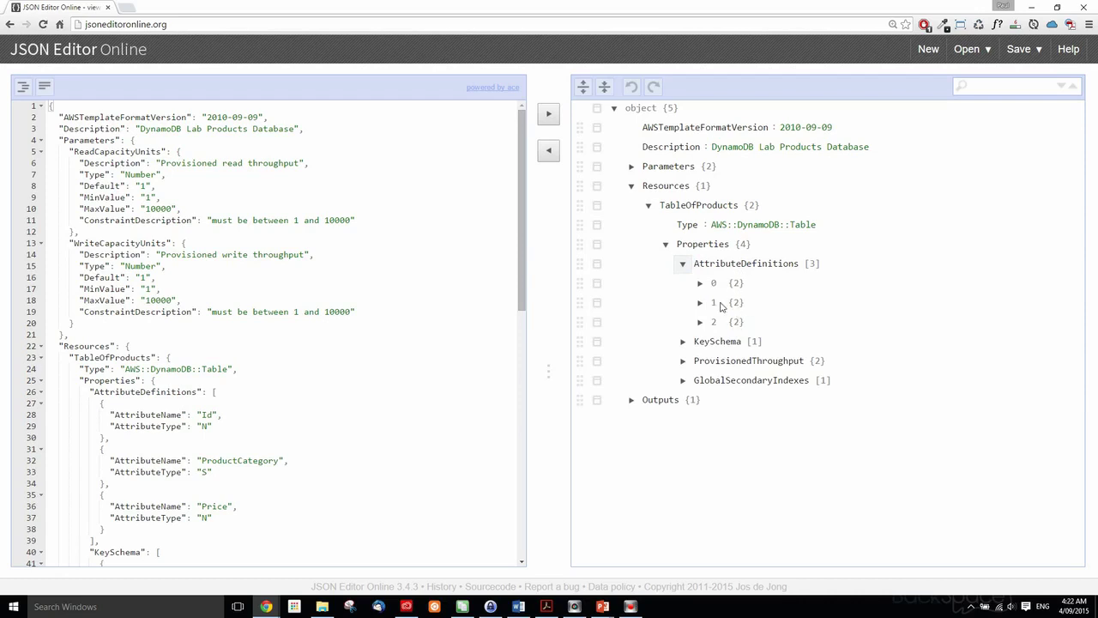
click(700, 283)
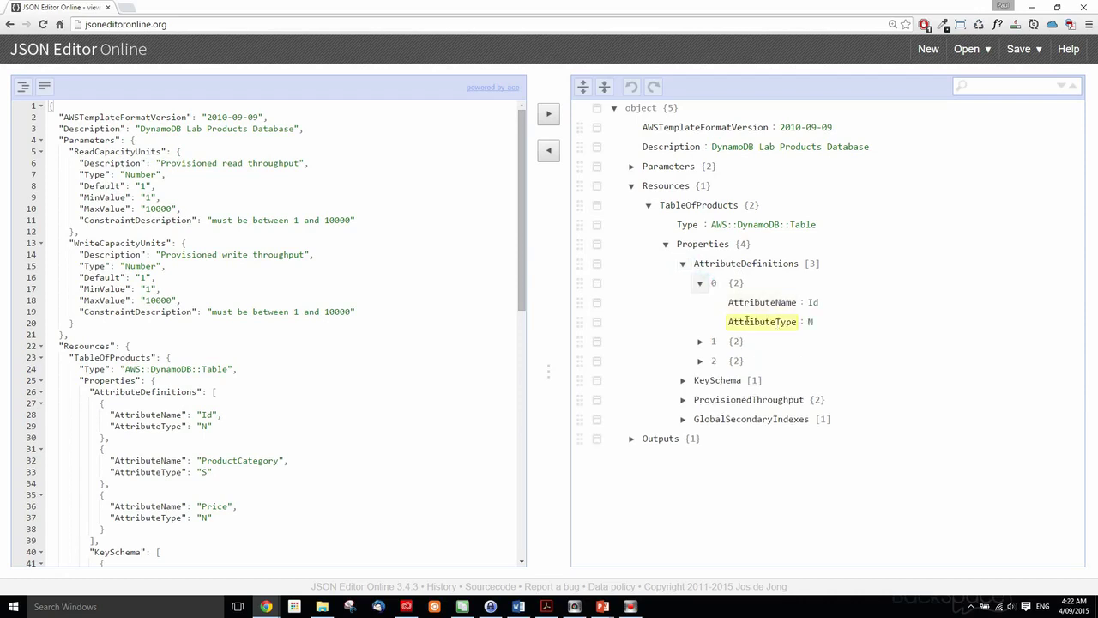
double_click(814, 302)
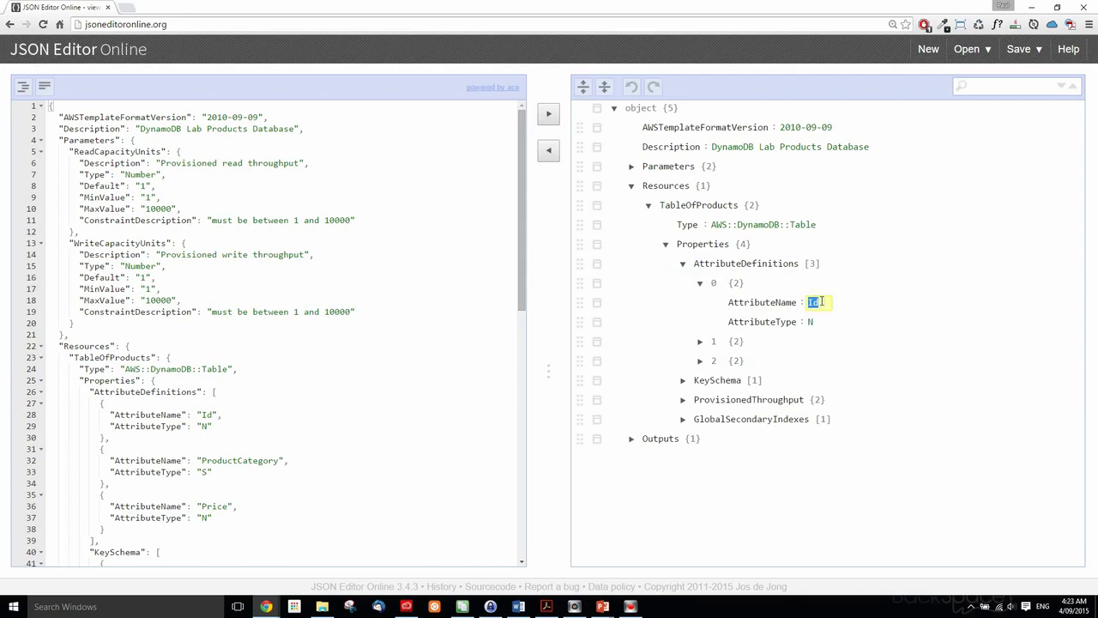
double_click(822, 321)
click(817, 303)
double_click(819, 303)
click(821, 303)
Expand attribute entries 1 and 2 to examine their names and types, and collapse AttributeDefinitions.
click(700, 341)
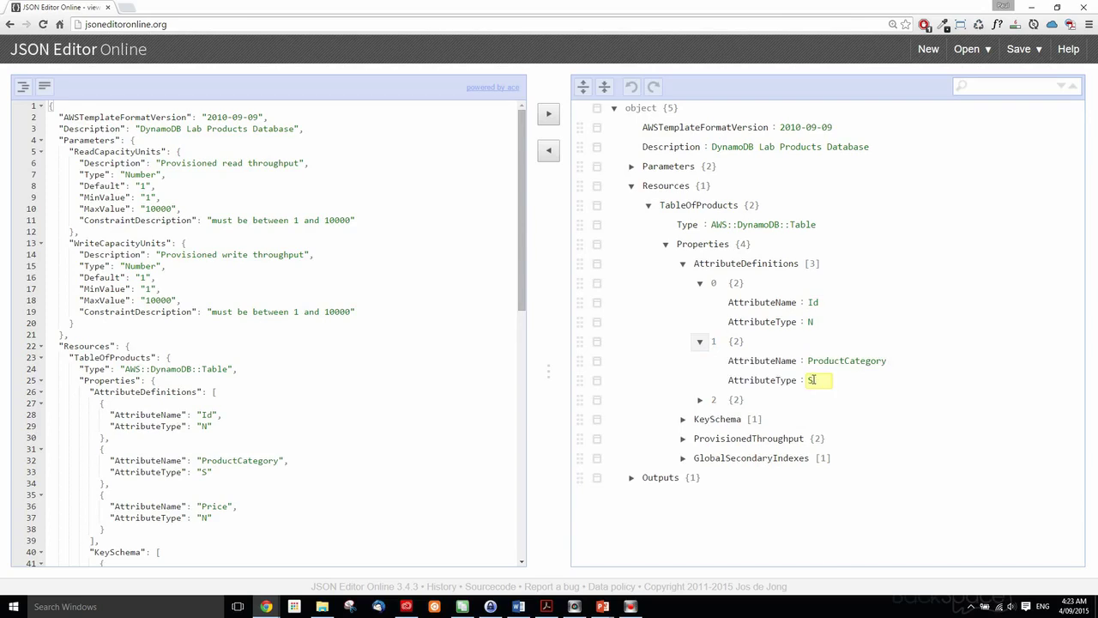
drag(809, 360, 889, 361)
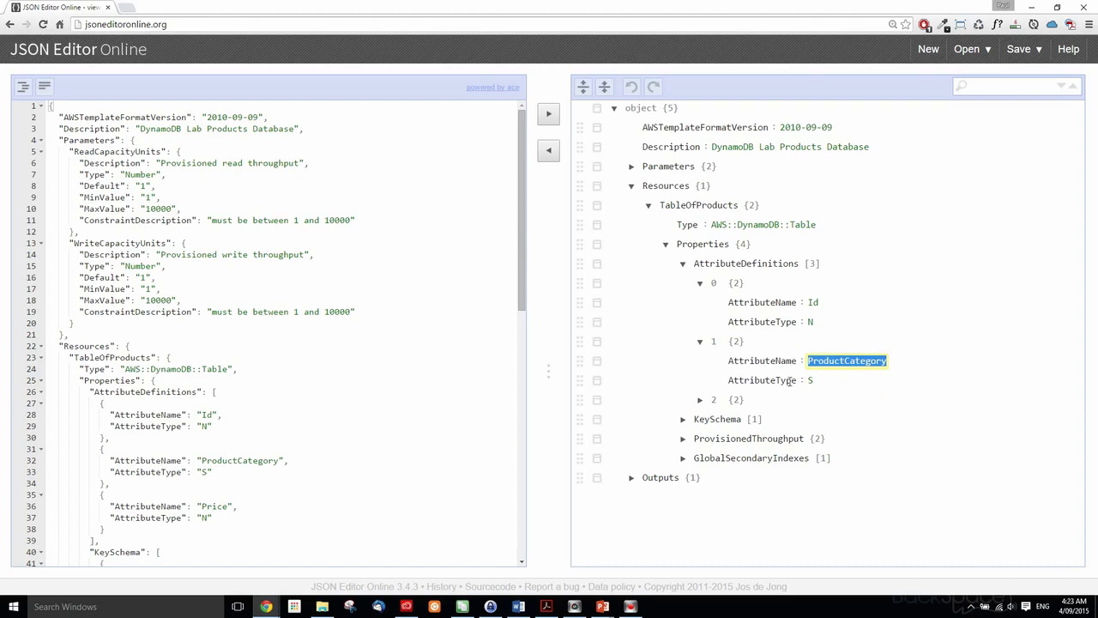
click(700, 399)
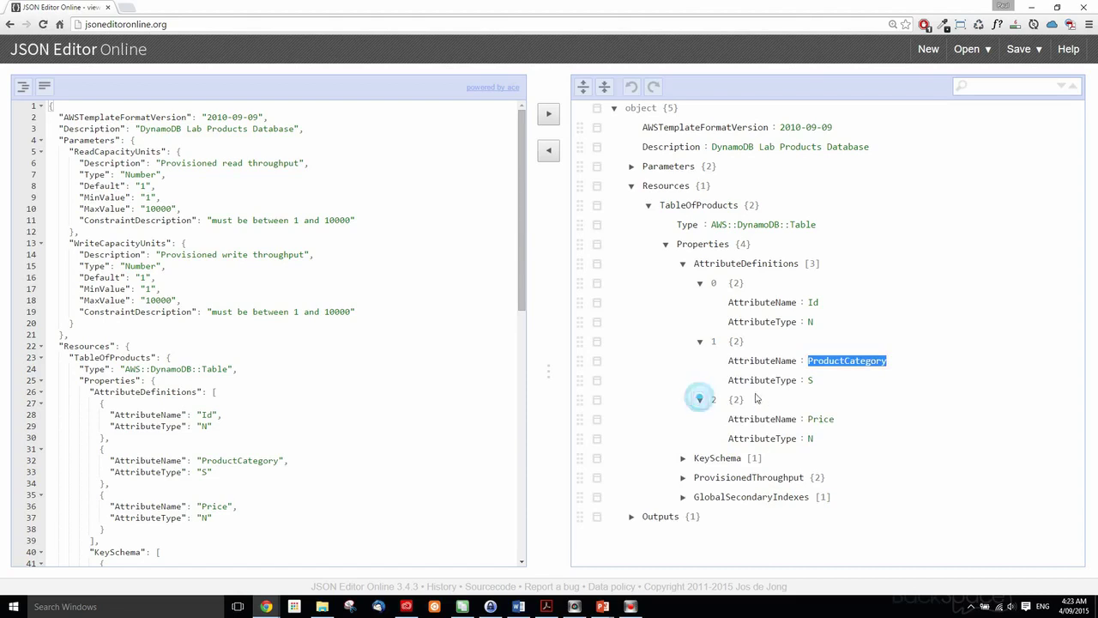
click(812, 418)
double_click(811, 419)
key(Right)
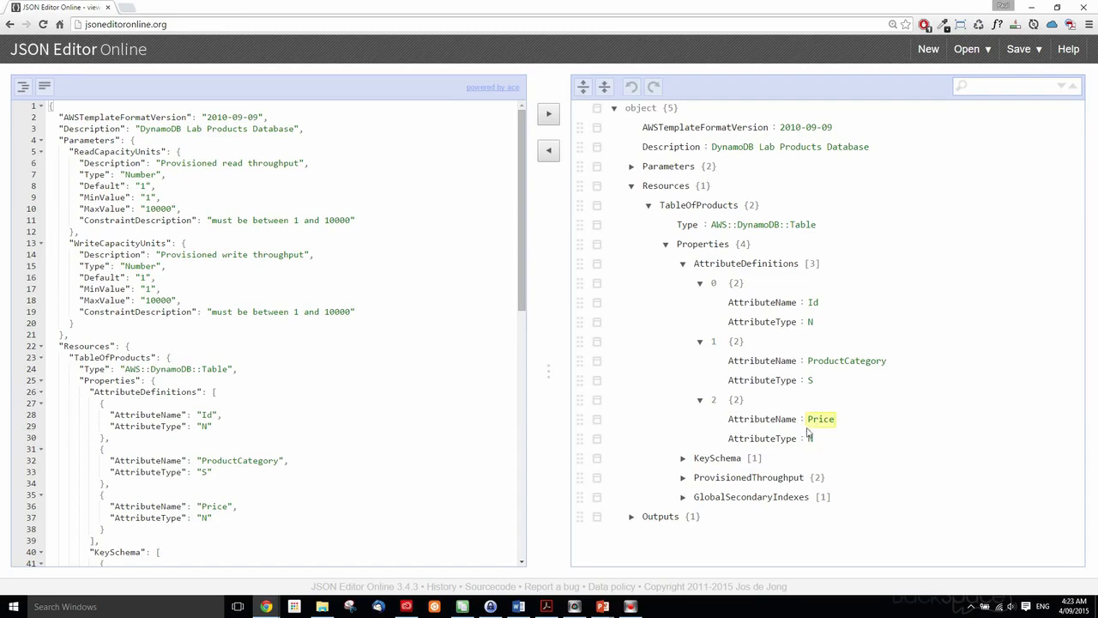
click(682, 267)
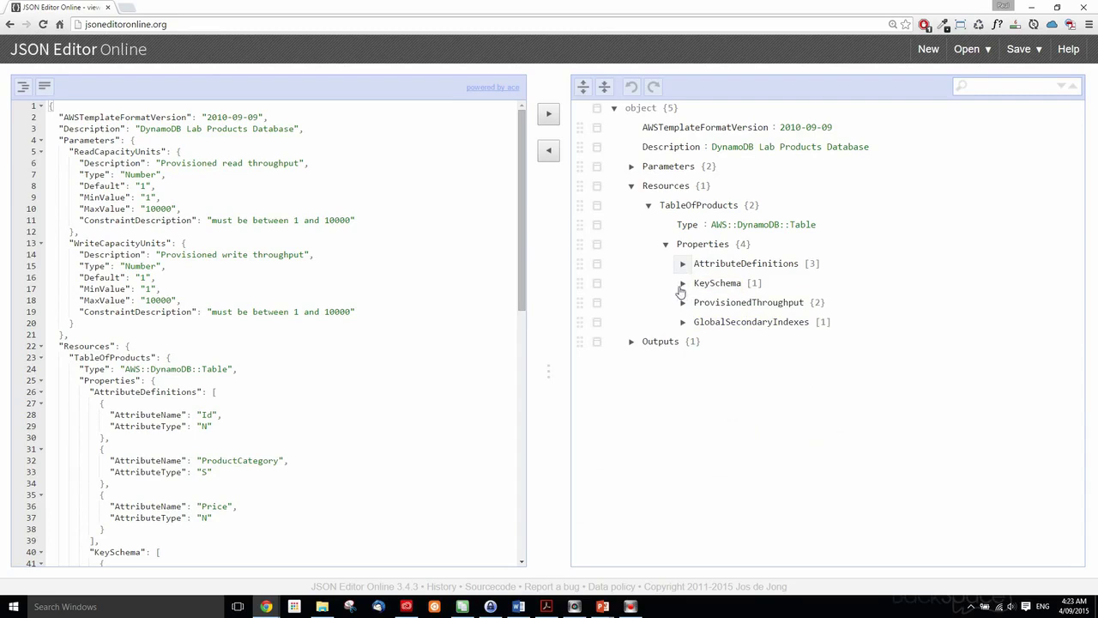
Expand KeySchema and its entry 0, rechecking AttributeDefinitions, to examine which attribute the key uses.
click(683, 283)
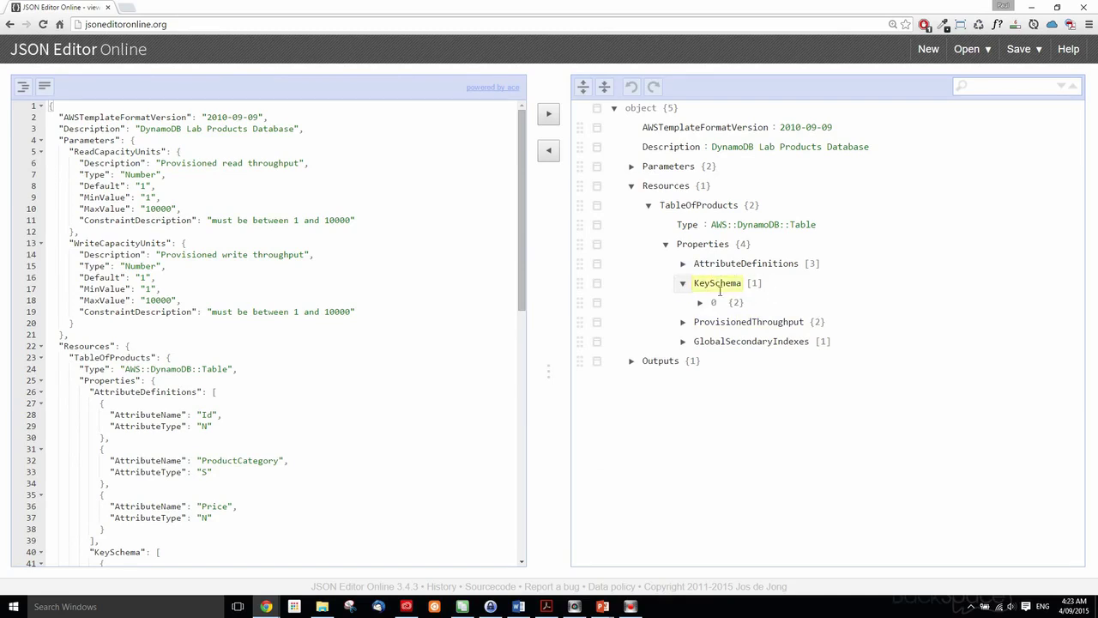
click(684, 266)
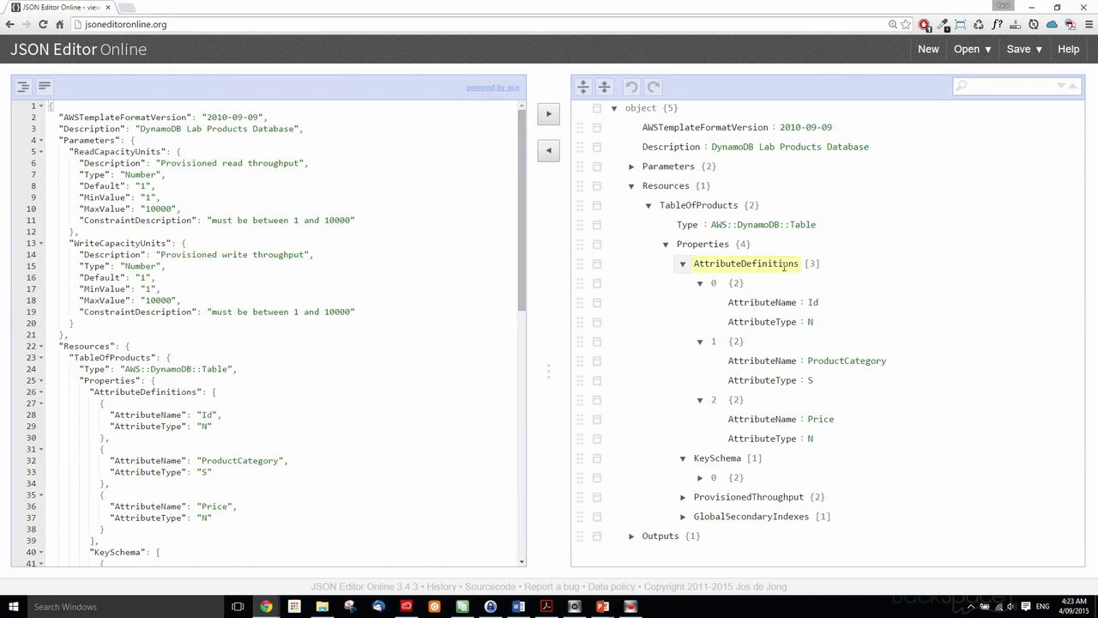
click(683, 264)
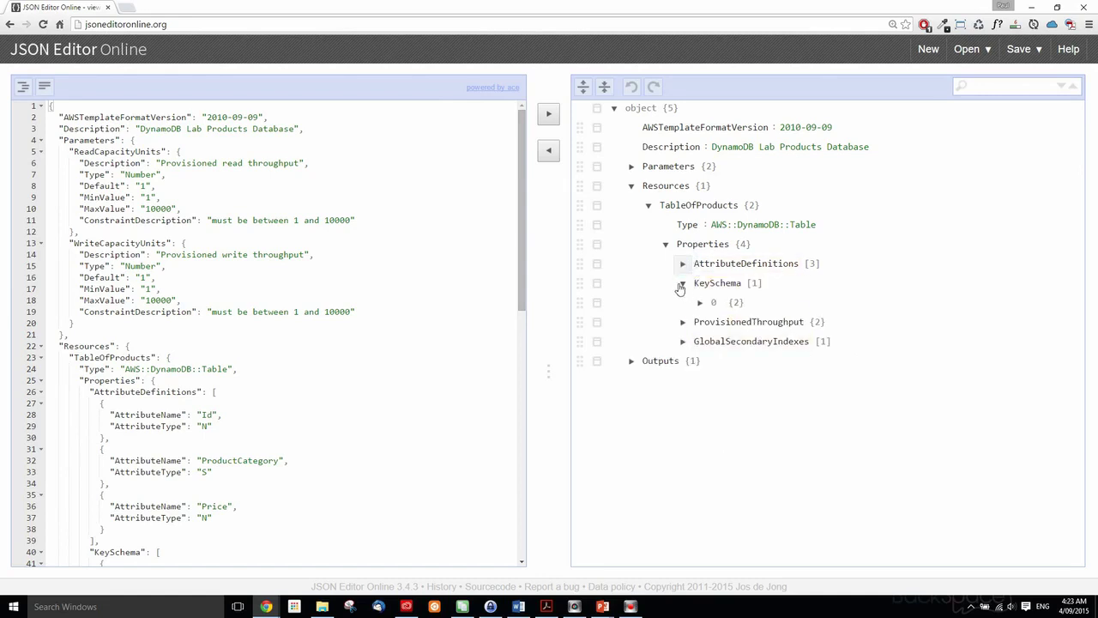
click(702, 304)
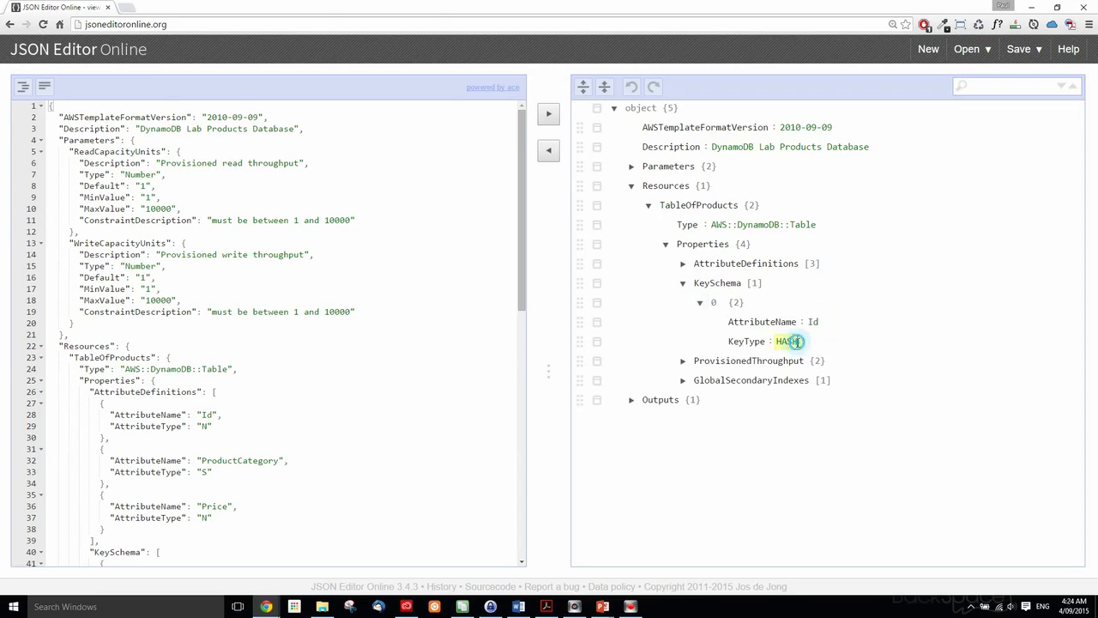
drag(728, 322, 797, 322)
click(797, 322)
double_click(821, 322)
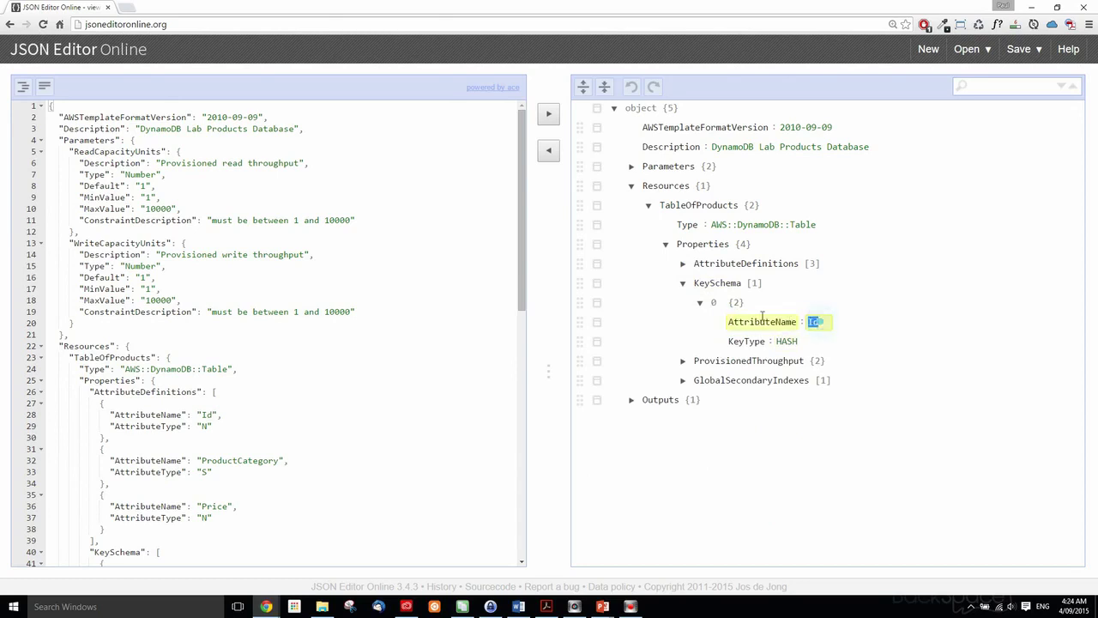
Compare the key's attribute name with entry 0 of AttributeDefinitions, examine its KeyType, and collapse both sections.
click(683, 263)
drag(806, 302, 833, 303)
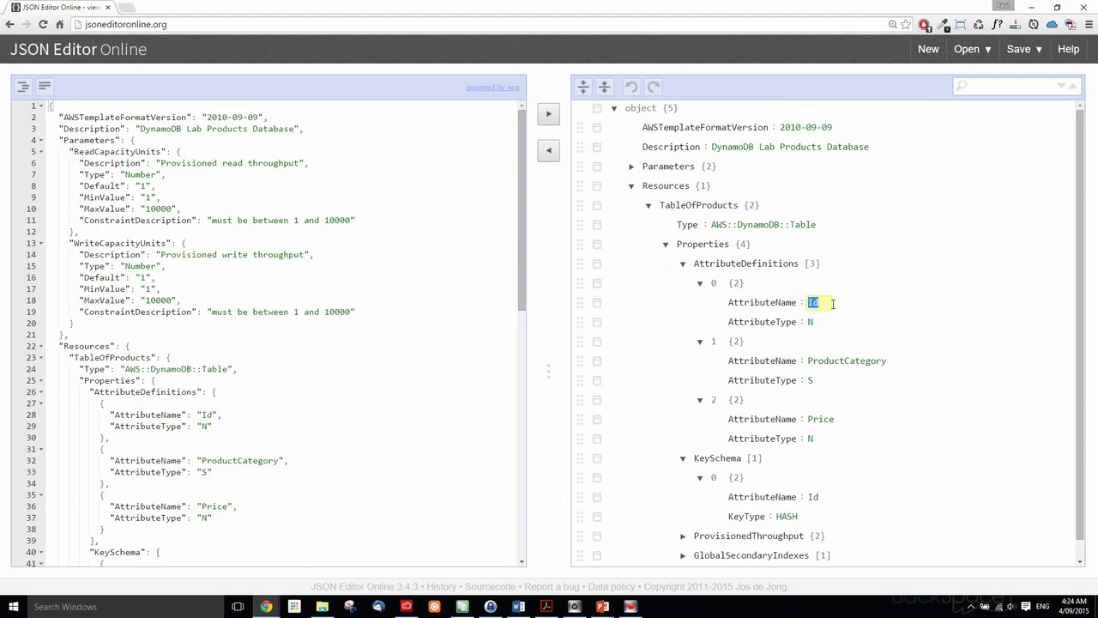
click(683, 263)
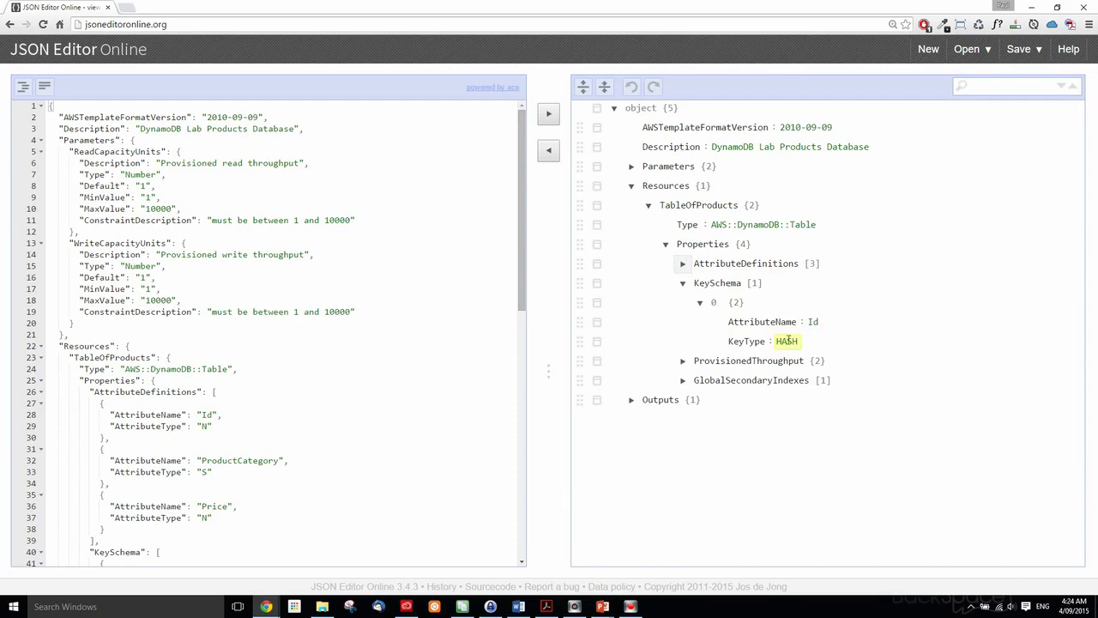
double_click(781, 341)
click(683, 284)
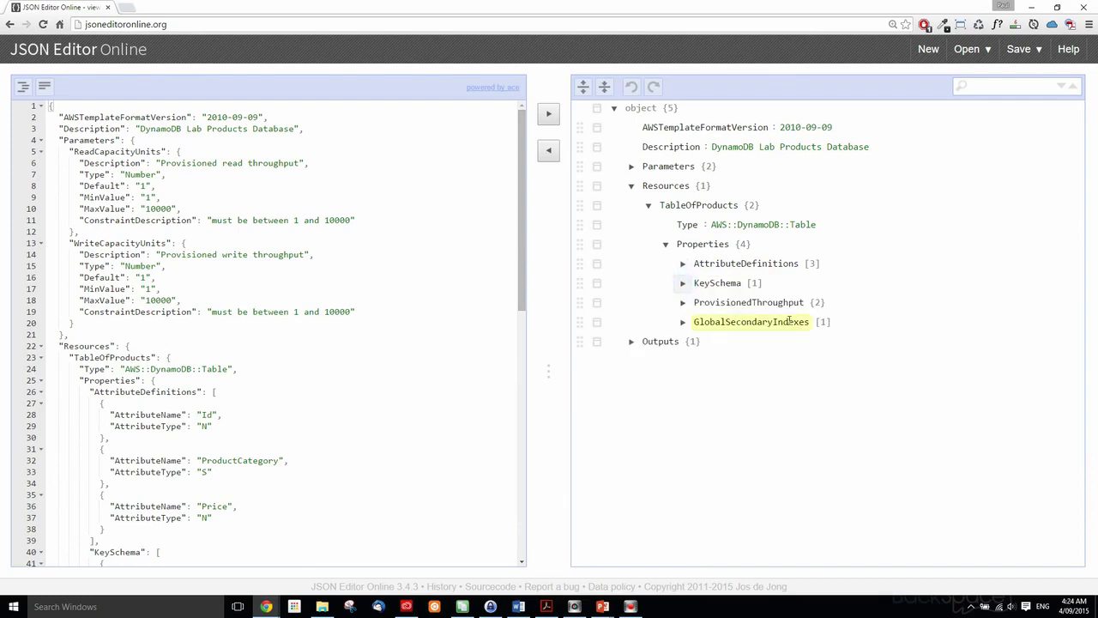
Expand ProvisionedThroughput and its ReadCapacityUnits to examine the Ref value pointing to the template parameter.
click(683, 303)
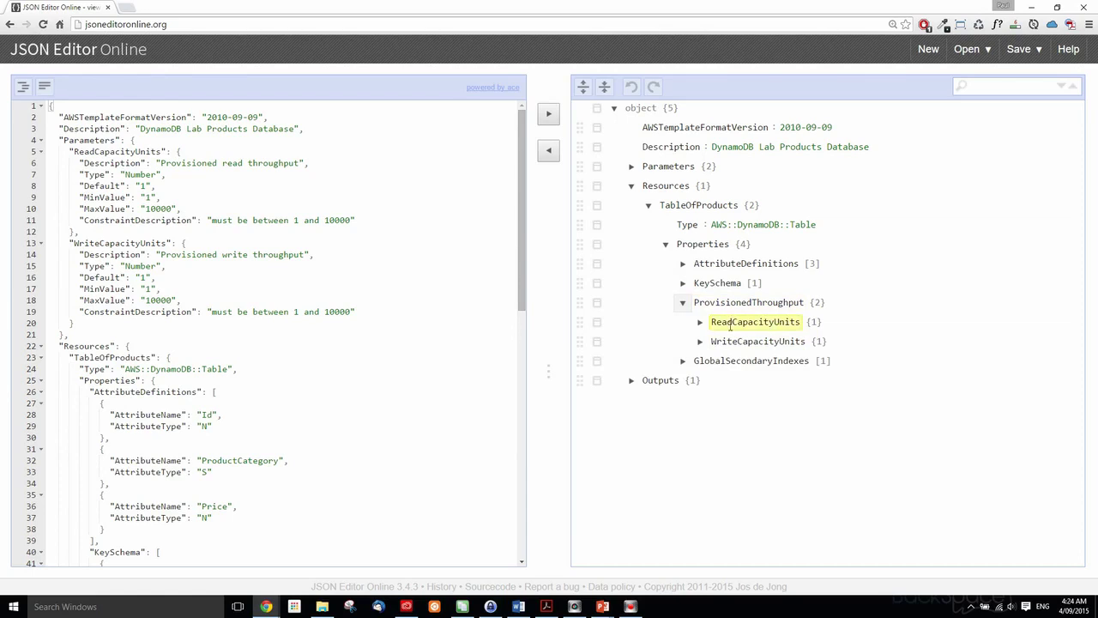
click(700, 322)
drag(769, 342, 845, 343)
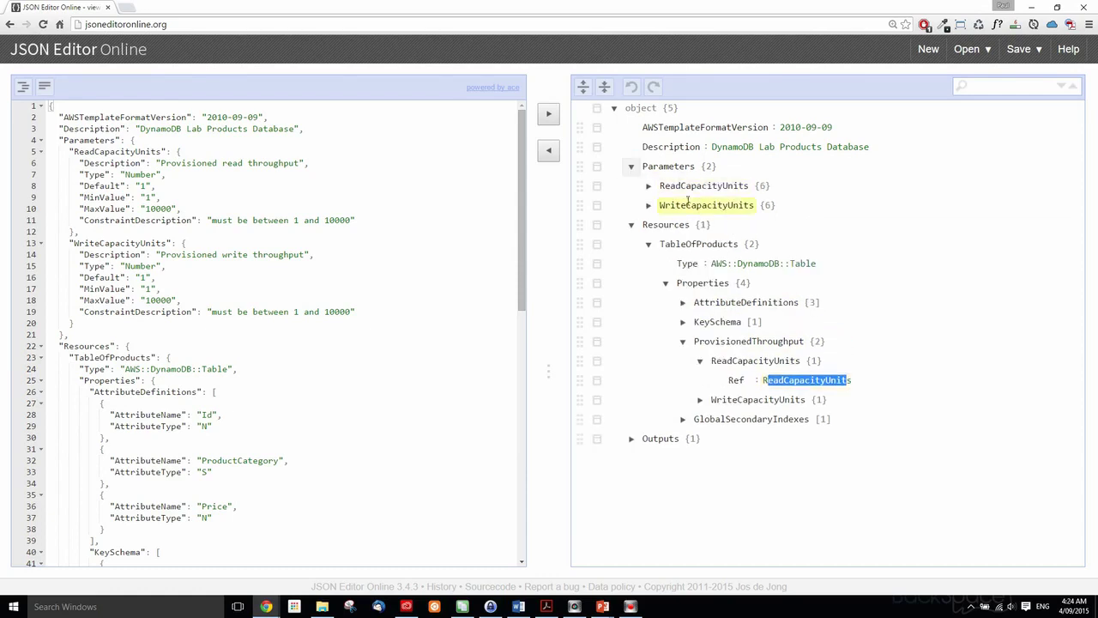
Examine the ReadCapacityUnits definition under Parameters, collapse Parameters, and return to the matching Ref value in ProvisionedThroughput.
click(648, 185)
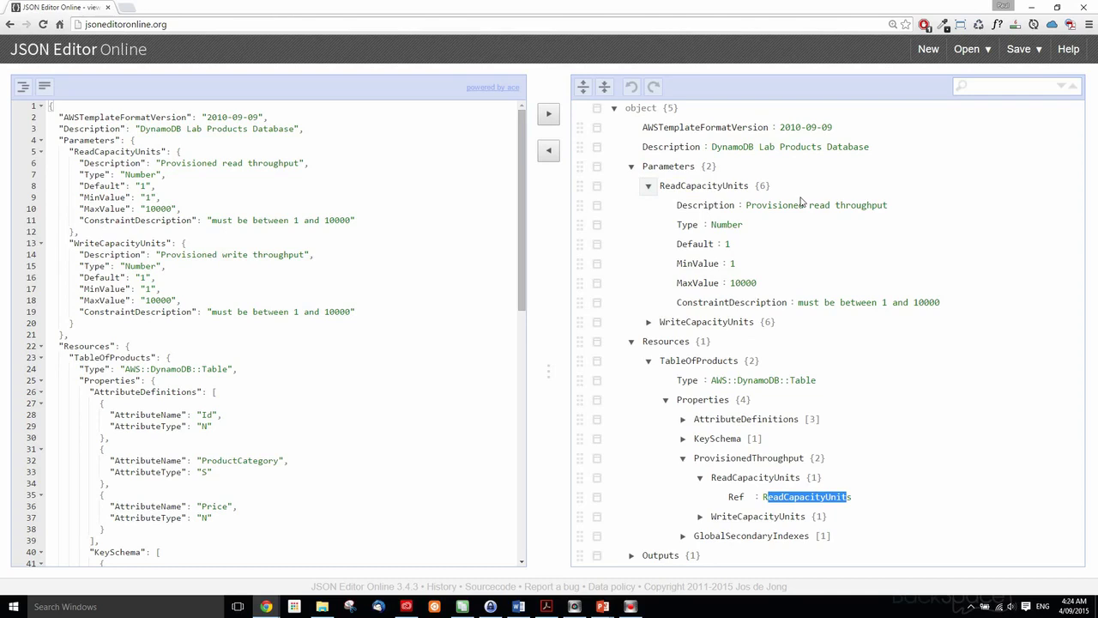
click(650, 186)
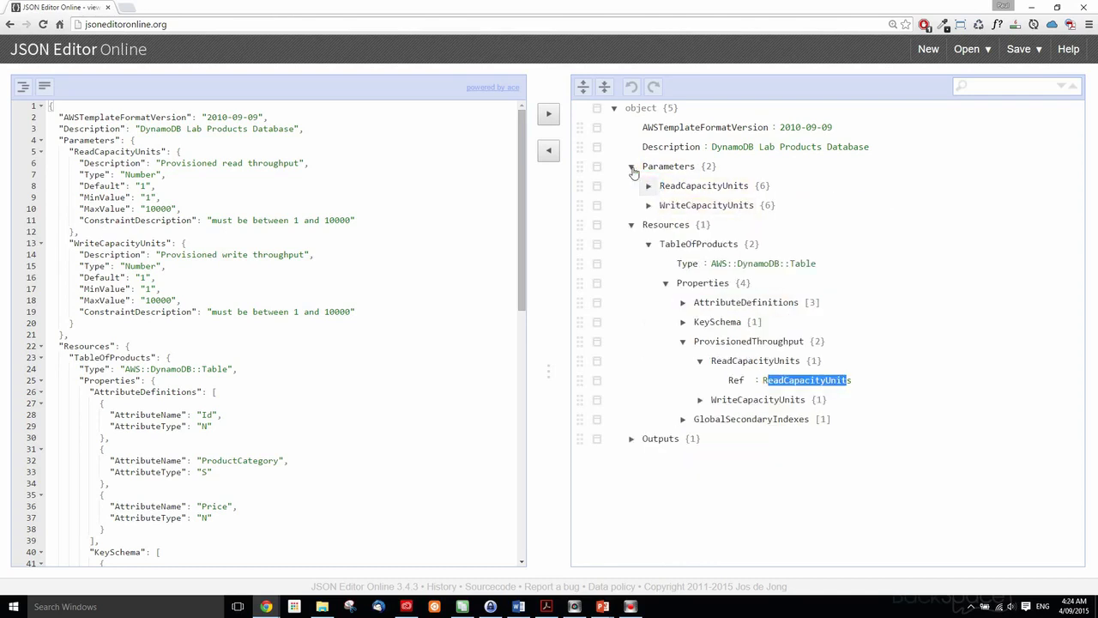
click(631, 167)
click(817, 342)
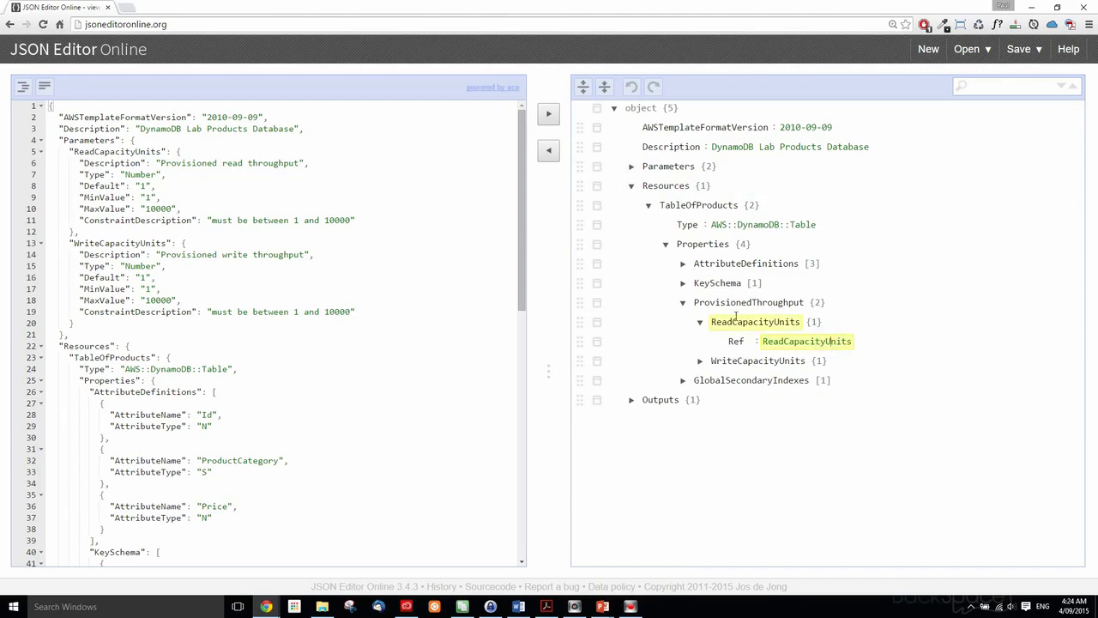
Expand WriteCapacityUnits in the table's ProvisionedThroughput to examine its Ref value, and collapse ProvisionedThroughput.
click(700, 360)
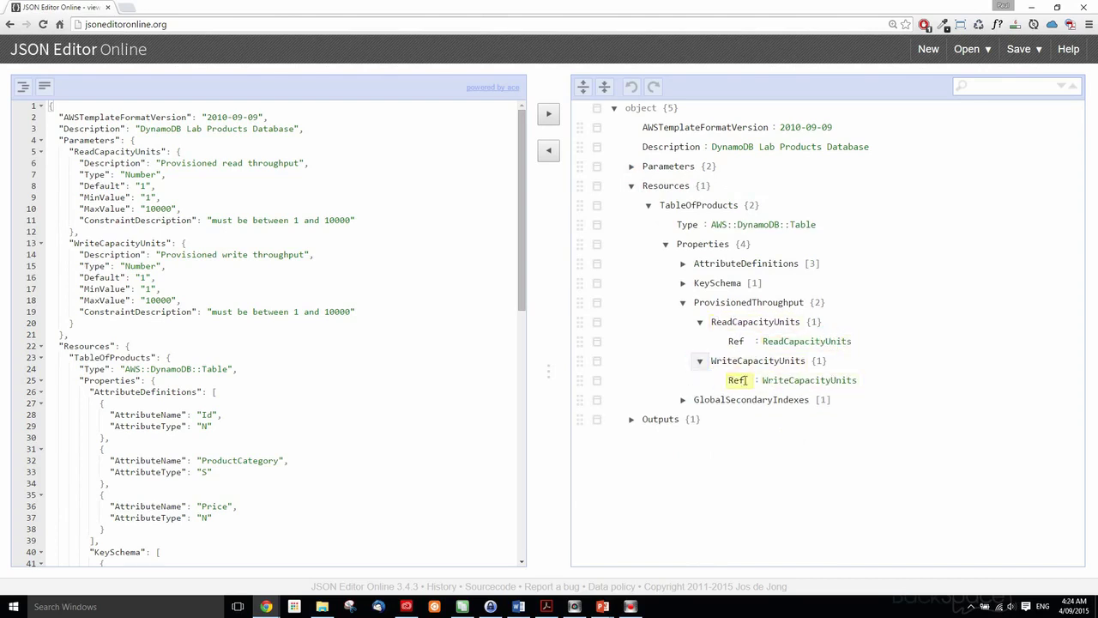
drag(762, 379, 857, 380)
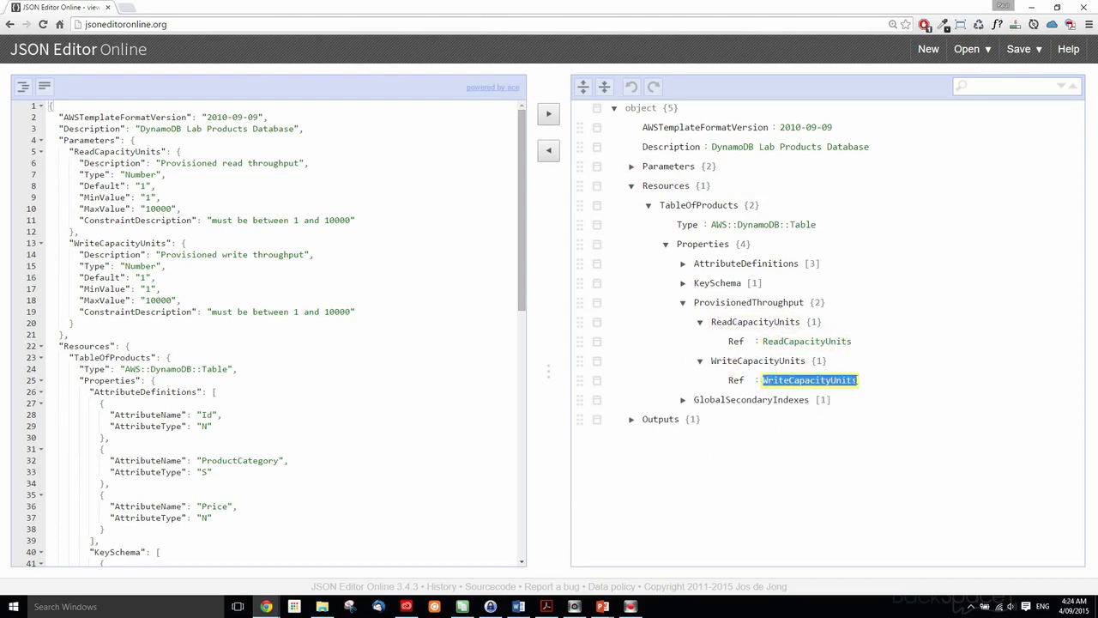
click(684, 304)
Expand GlobalSecondaryIndexes and its entry 0 to examine the index's components and IndexName value.
click(684, 323)
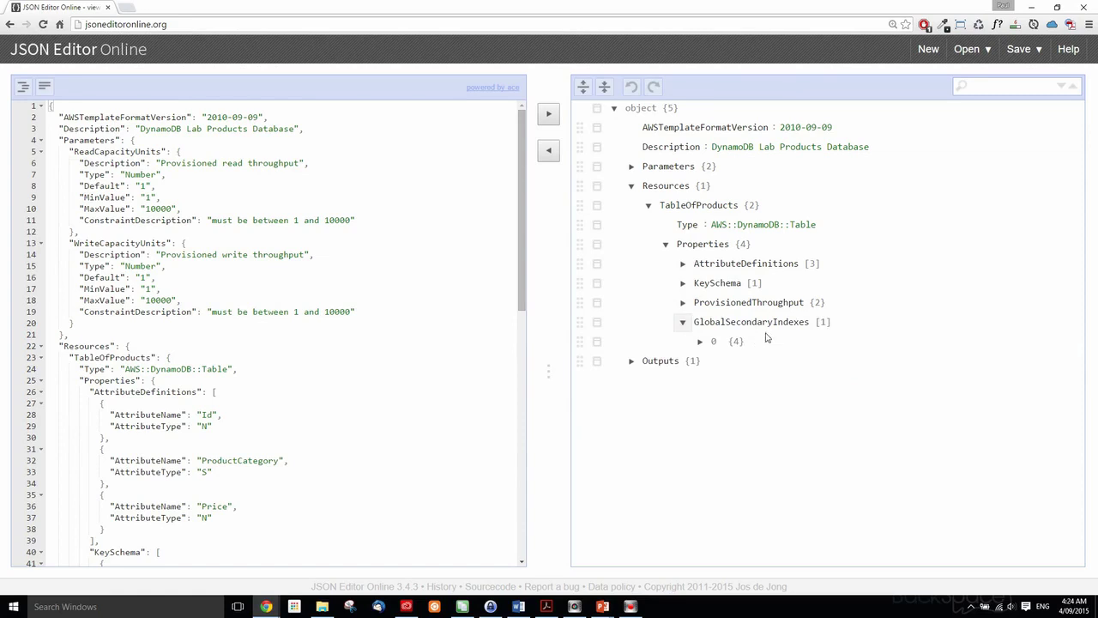
click(834, 324)
click(700, 341)
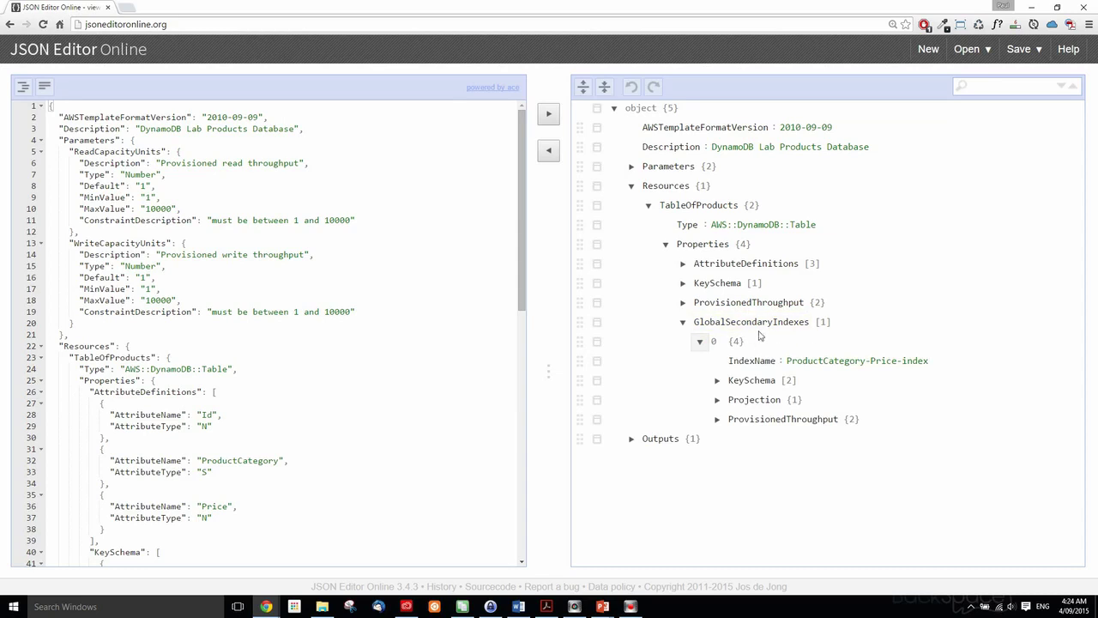
drag(789, 361, 937, 363)
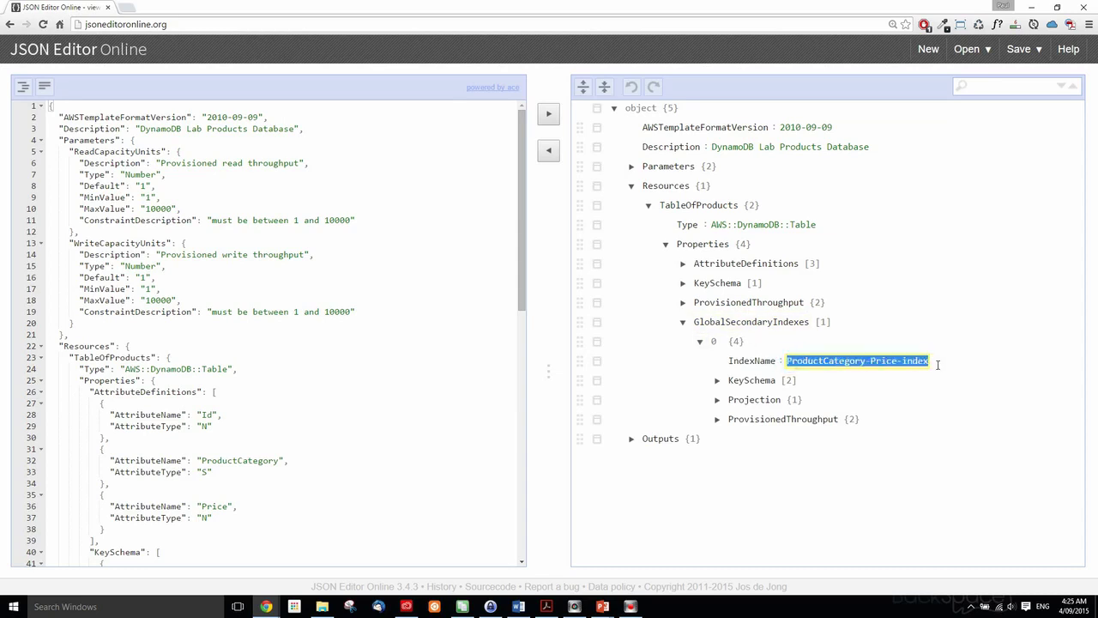
Expand both KeySchema entries of the secondary index and compare their attribute names with the table's AttributeDefinitions.
click(717, 381)
click(733, 400)
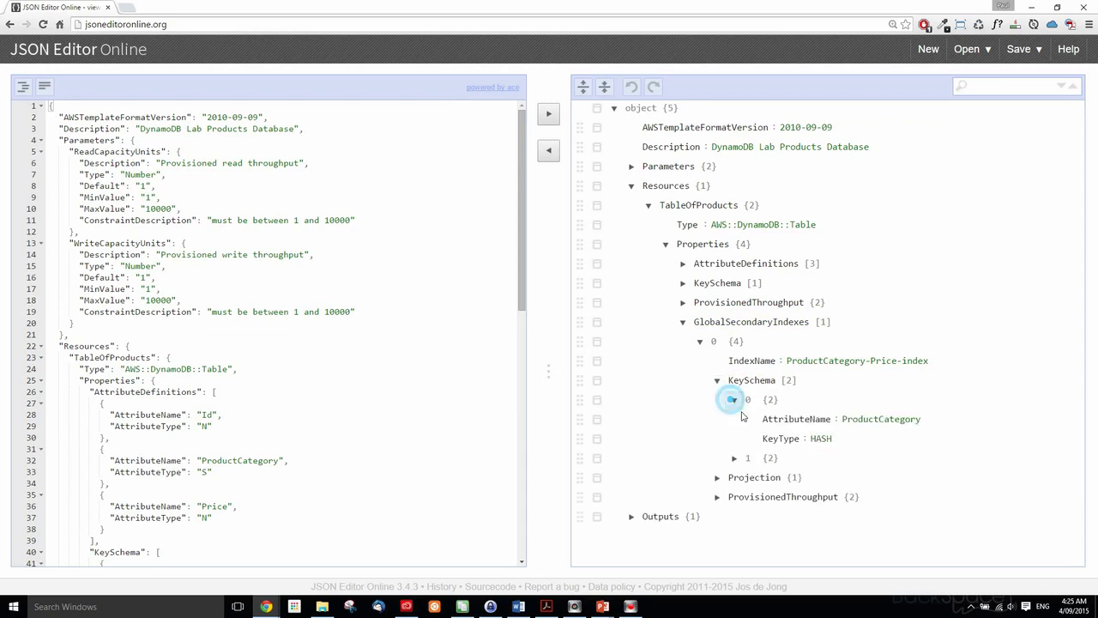
click(733, 457)
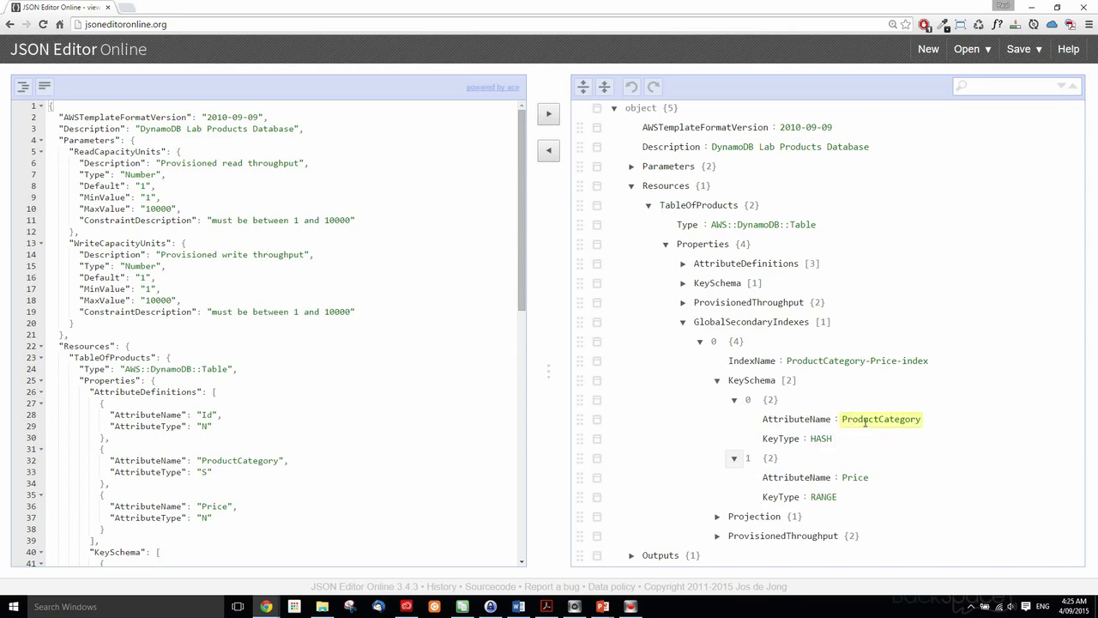
click(683, 263)
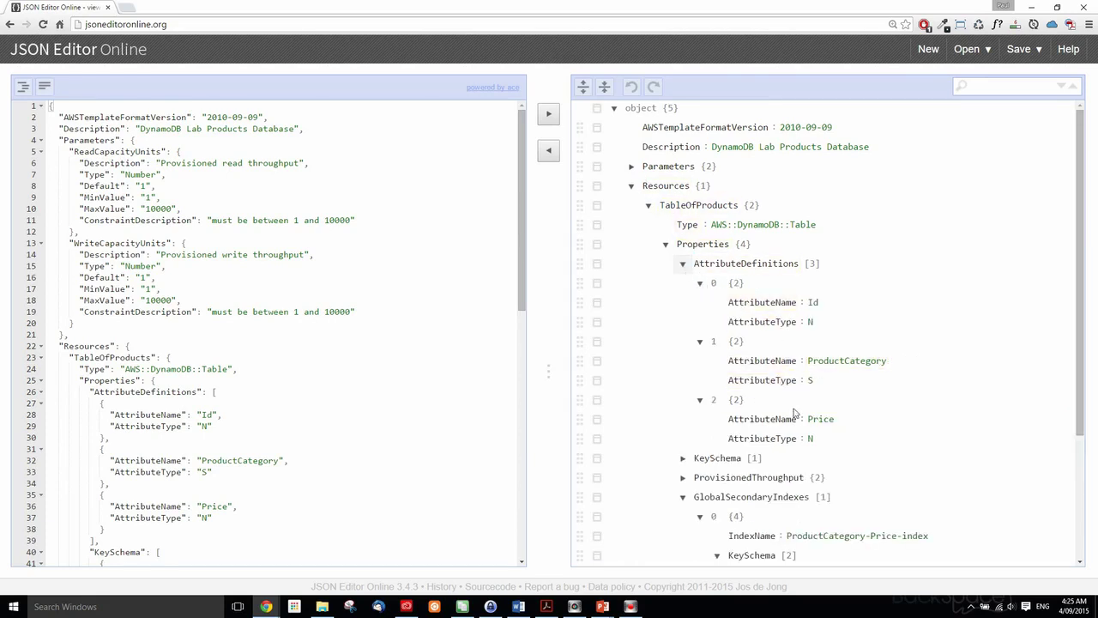
click(684, 263)
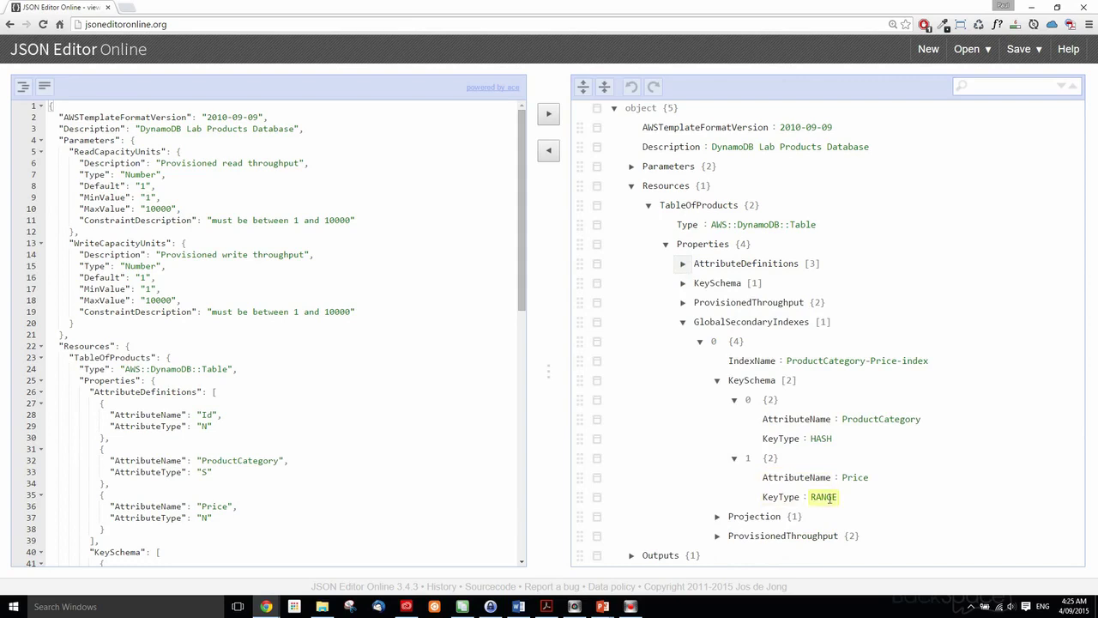
Collapse the index's KeySchema, and expand its Projection to examine the ProjectionType before collapsing it again.
click(717, 380)
click(717, 399)
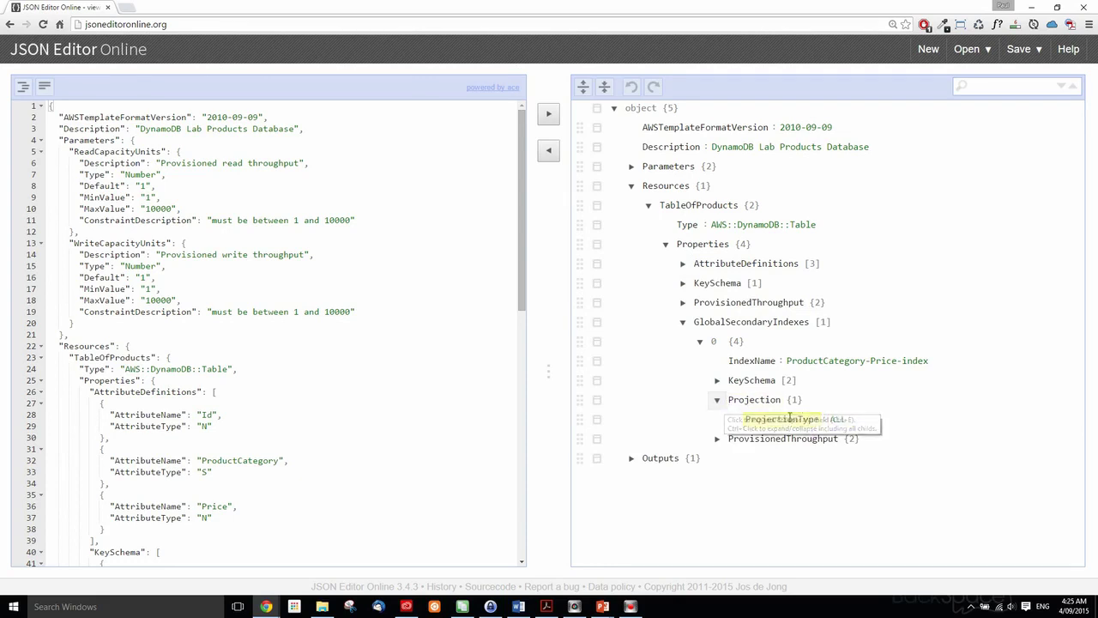
click(718, 400)
Expand the secondary index's ProvisionedThroughput and examine the Ref value of its ReadCapacityUnits, collapsing that entry when done.
click(718, 419)
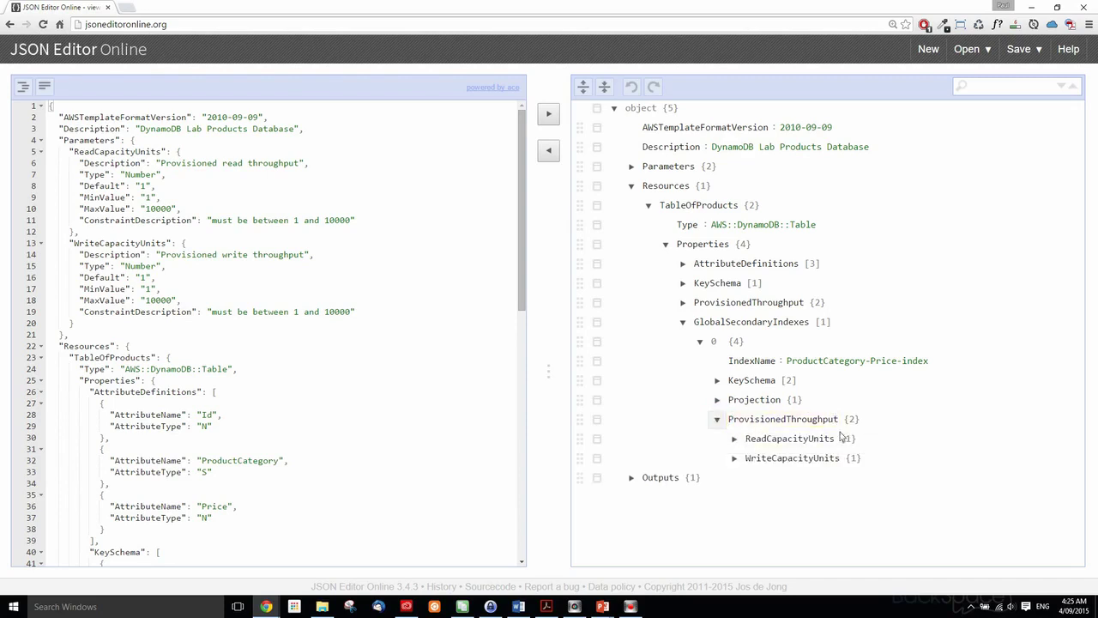
click(735, 439)
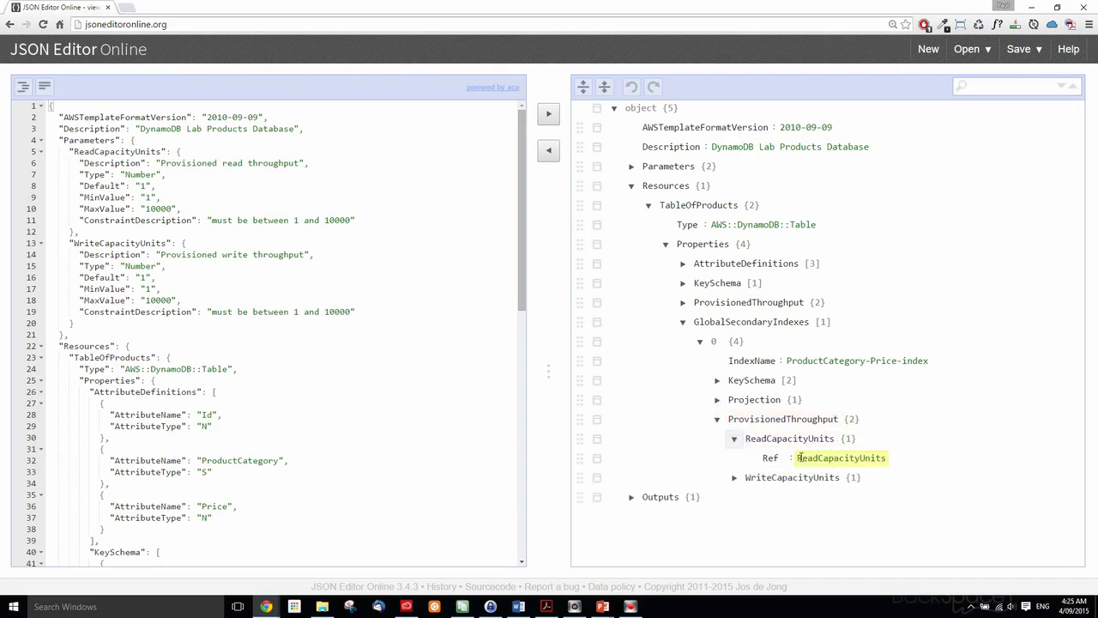
drag(797, 457, 899, 459)
click(898, 459)
drag(798, 457, 895, 457)
click(894, 460)
click(733, 440)
Recheck the GlobalSecondaryIndexes contents, and collapse the index's ProvisionedThroughput, the table's Properties and the Resources section.
click(682, 322)
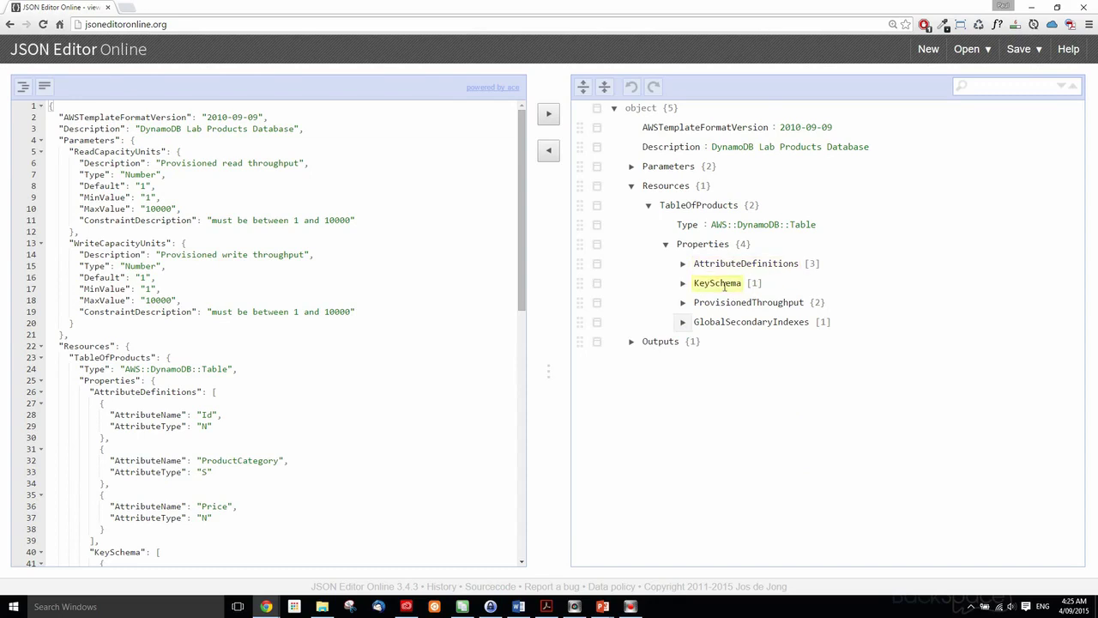
click(683, 321)
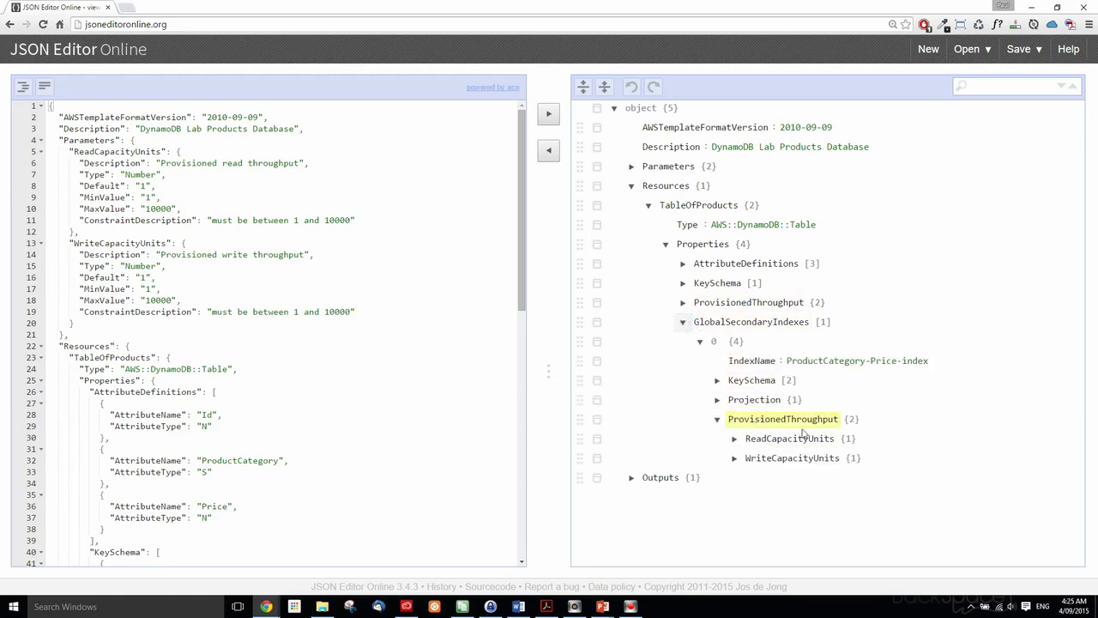
click(717, 419)
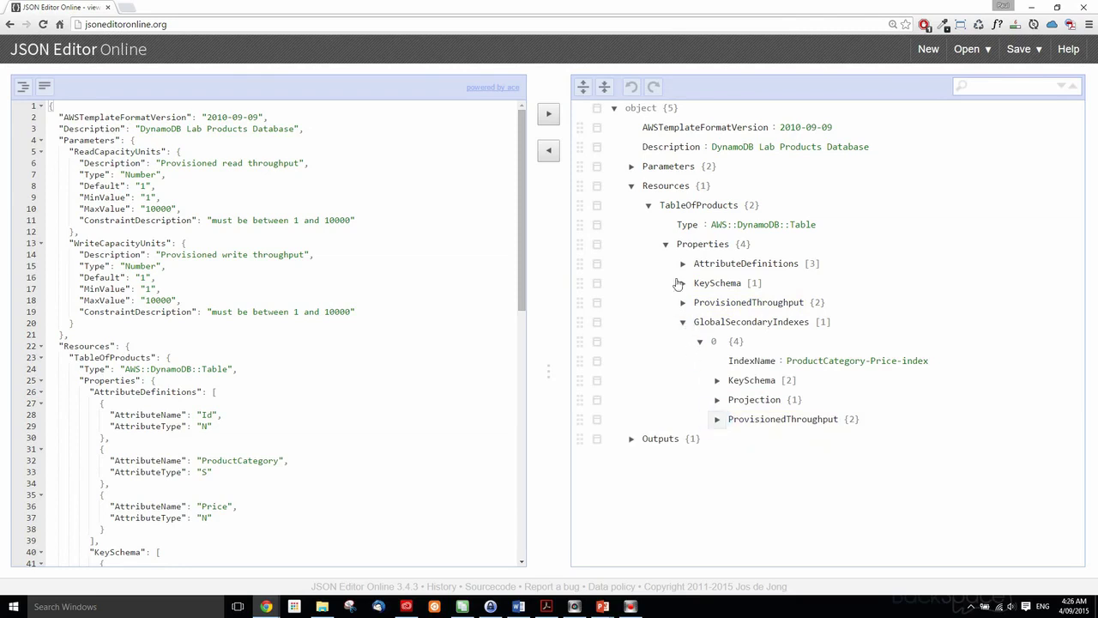
click(667, 245)
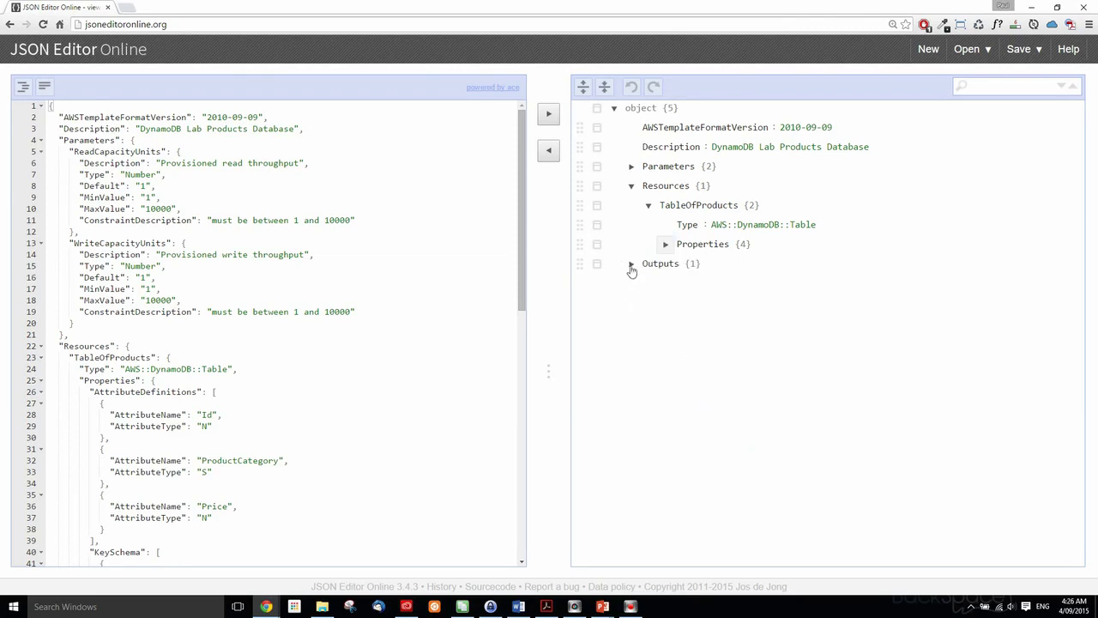
click(630, 187)
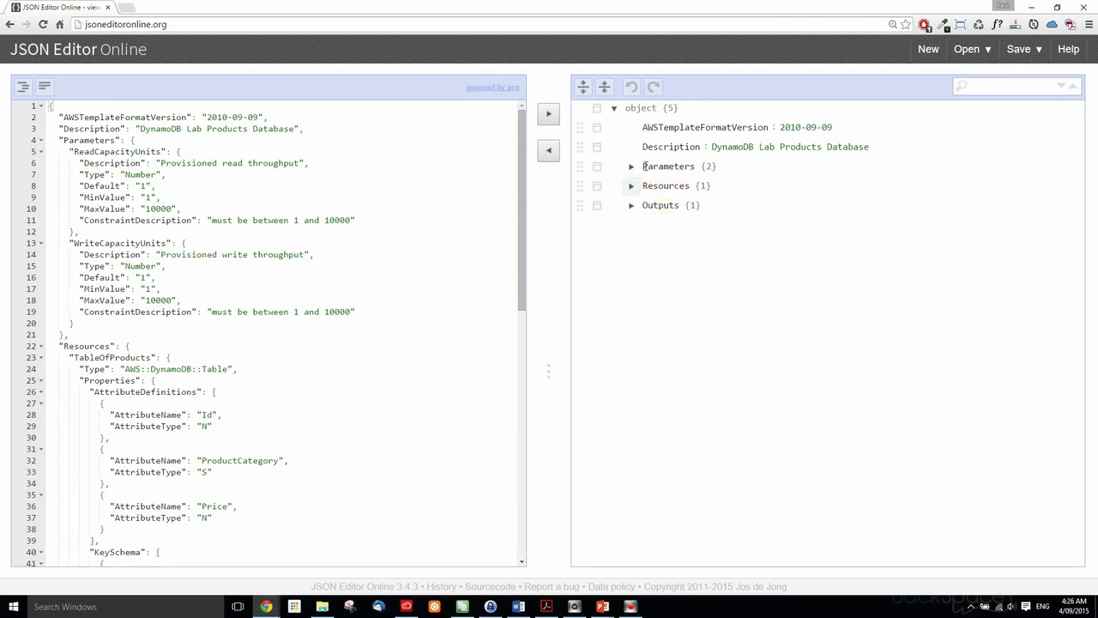
Expand Outputs, TableName and its Value to examine the output's Description and Ref value.
click(631, 207)
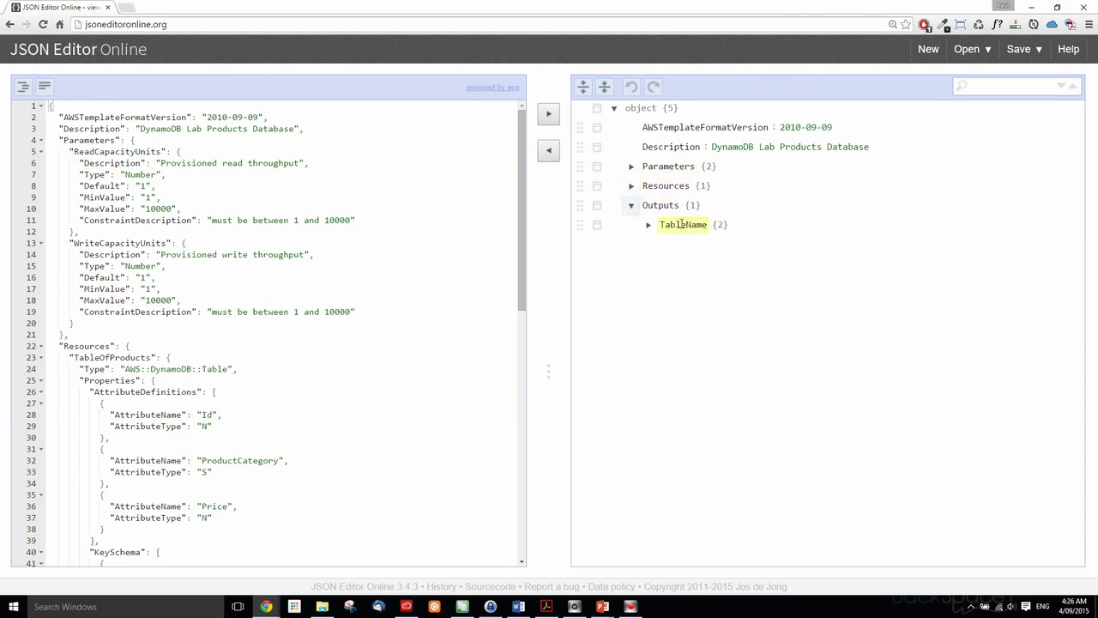
click(649, 225)
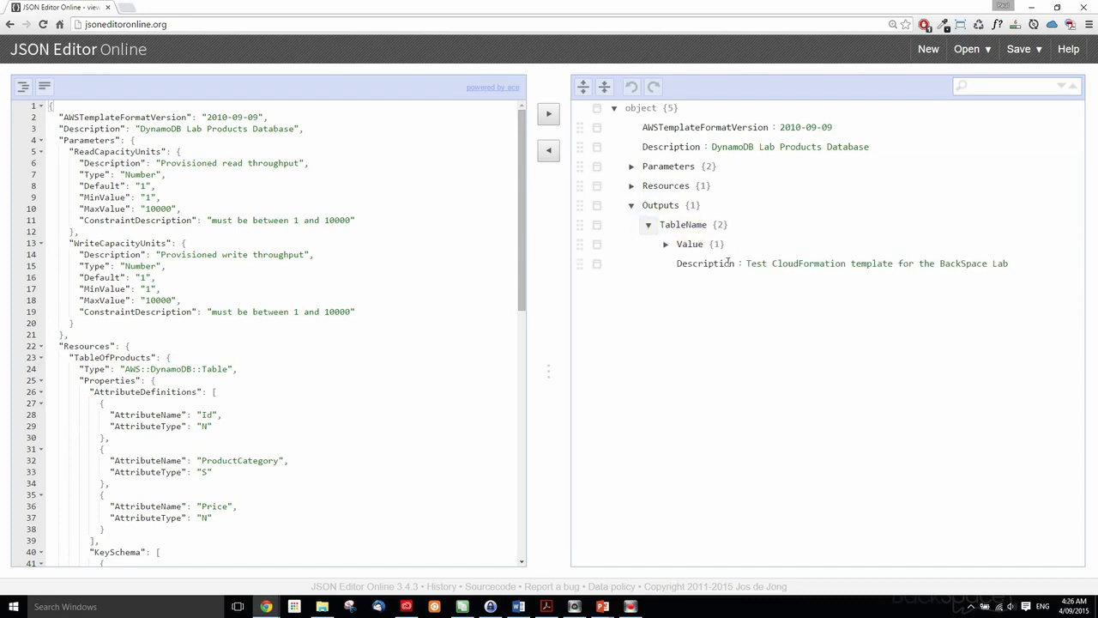
drag(747, 263, 1022, 267)
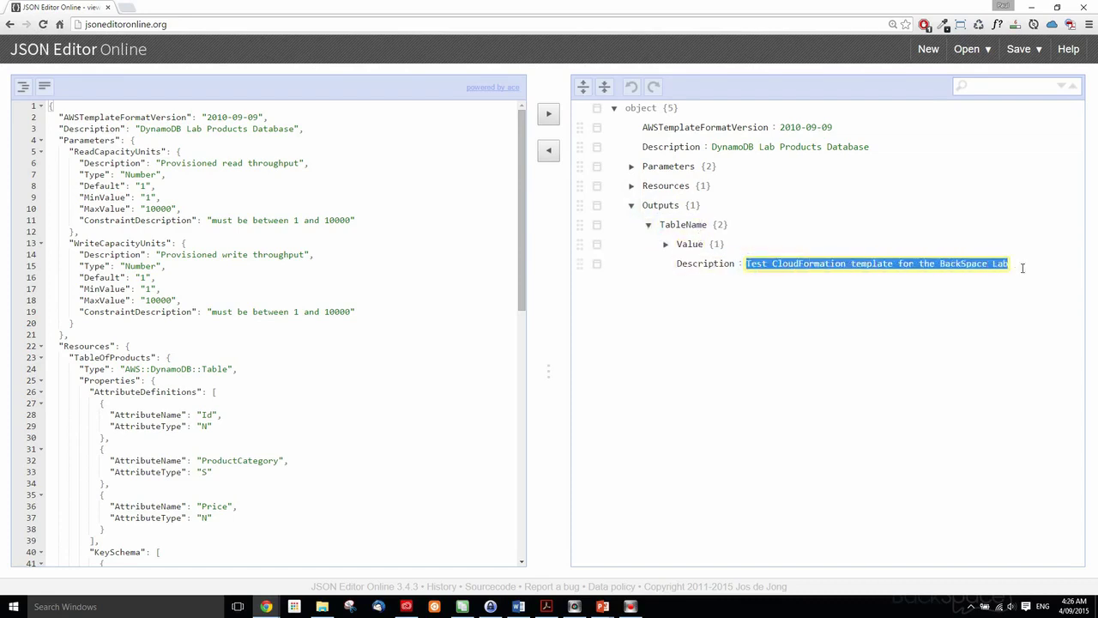
click(665, 245)
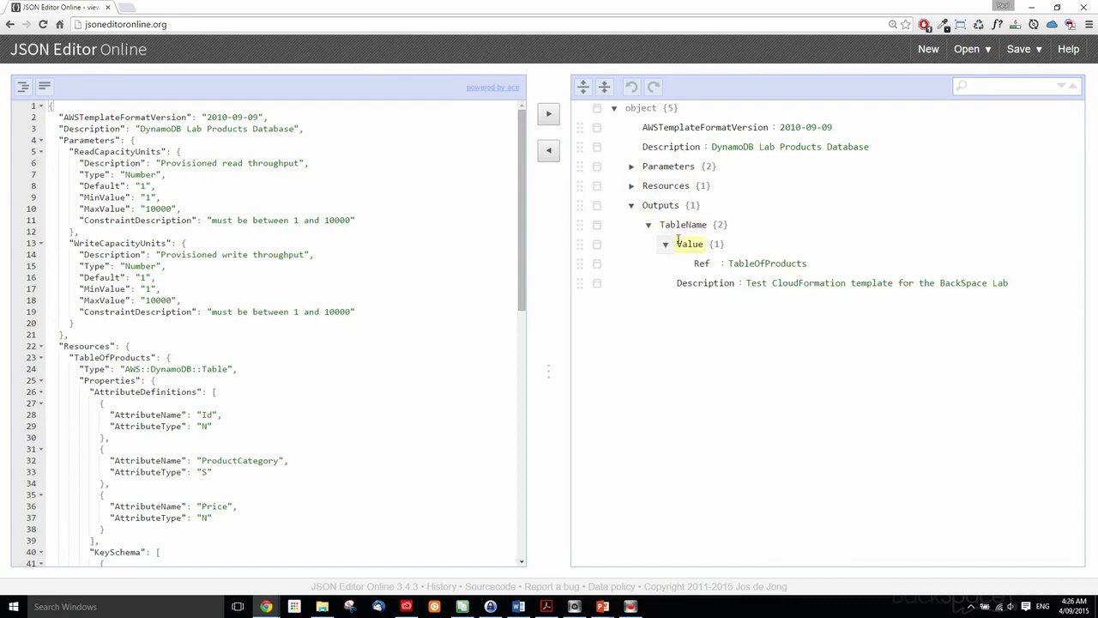
double_click(731, 264)
click(811, 264)
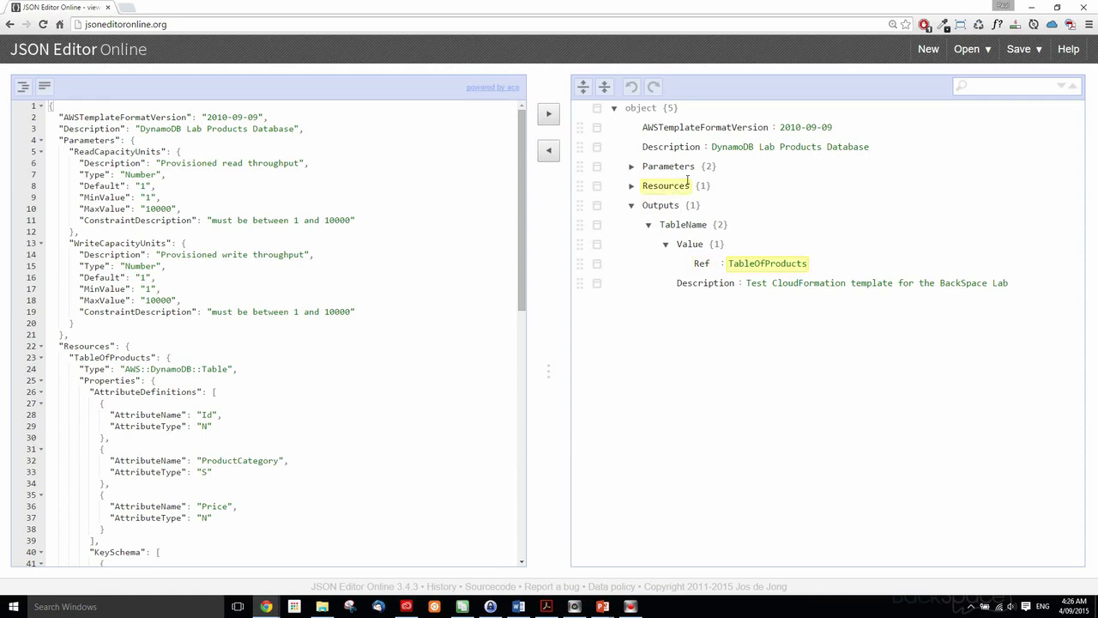
Expand Resources to compare the table's resource name with the output's Ref value, and collapse Outputs and Resources.
click(632, 186)
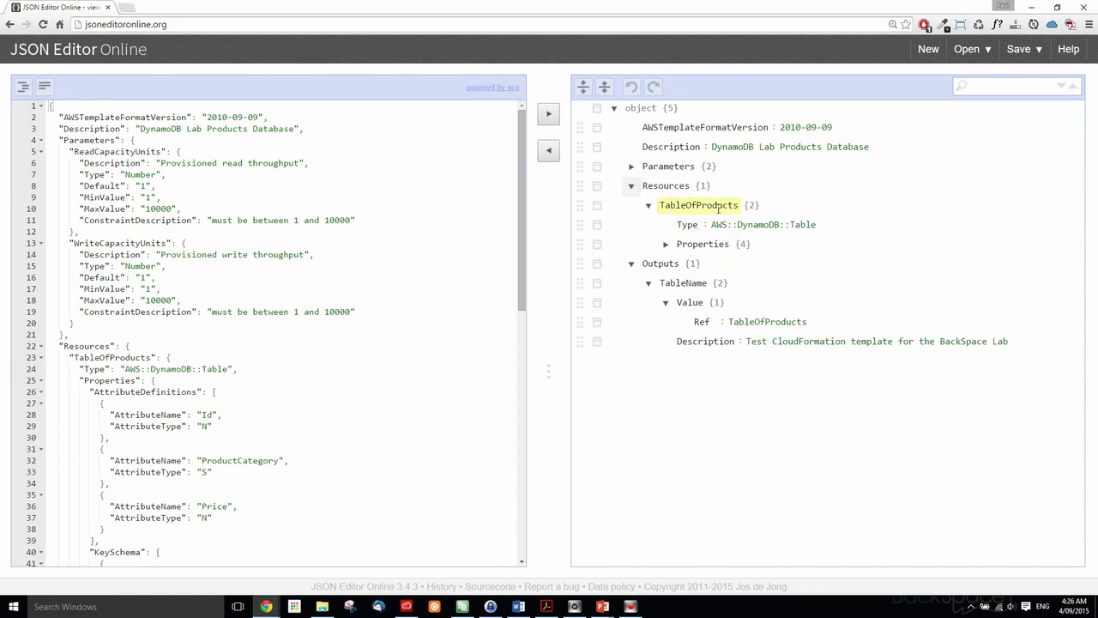
click(629, 264)
click(632, 185)
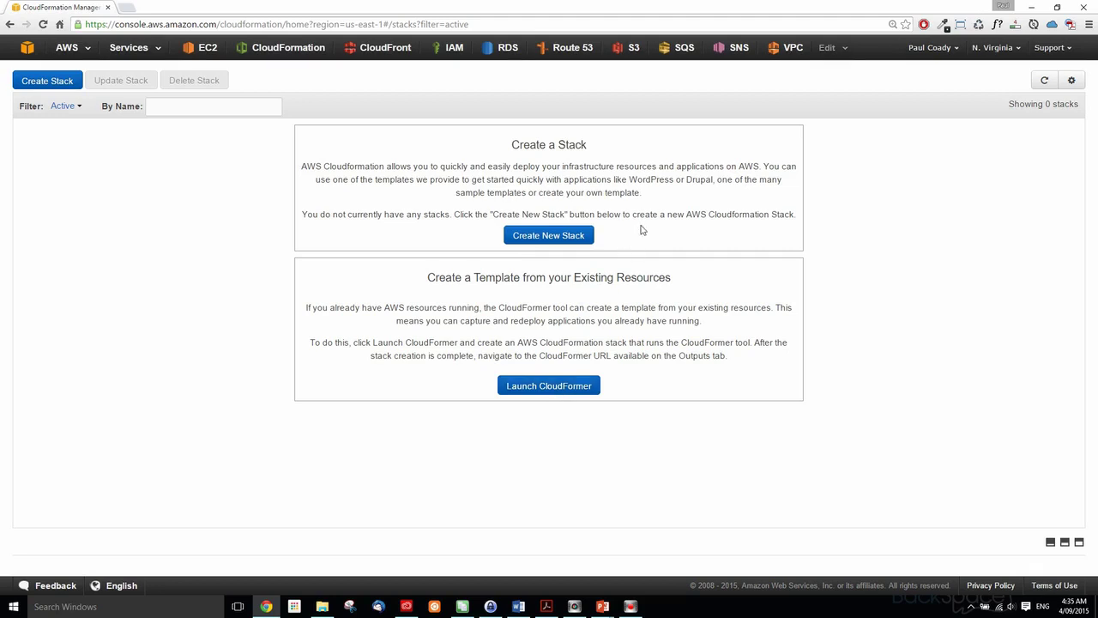
Start creating a new stack in the AWS CloudFormation console and name it backspace-lab.
click(566, 236)
click(371, 218)
text(backspace-lab)
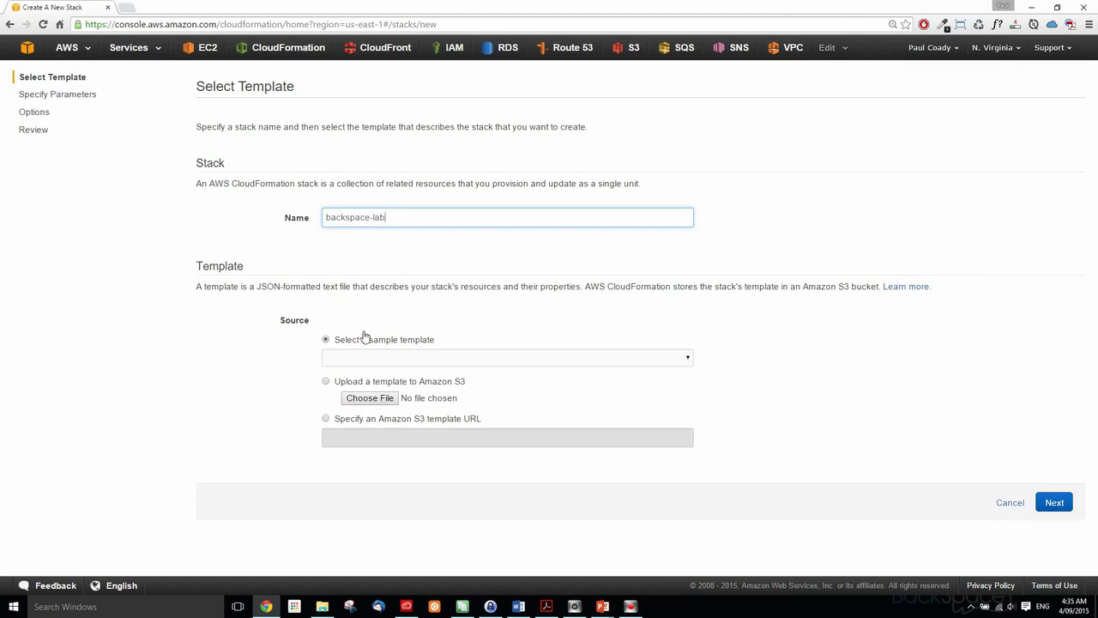
click(281, 340)
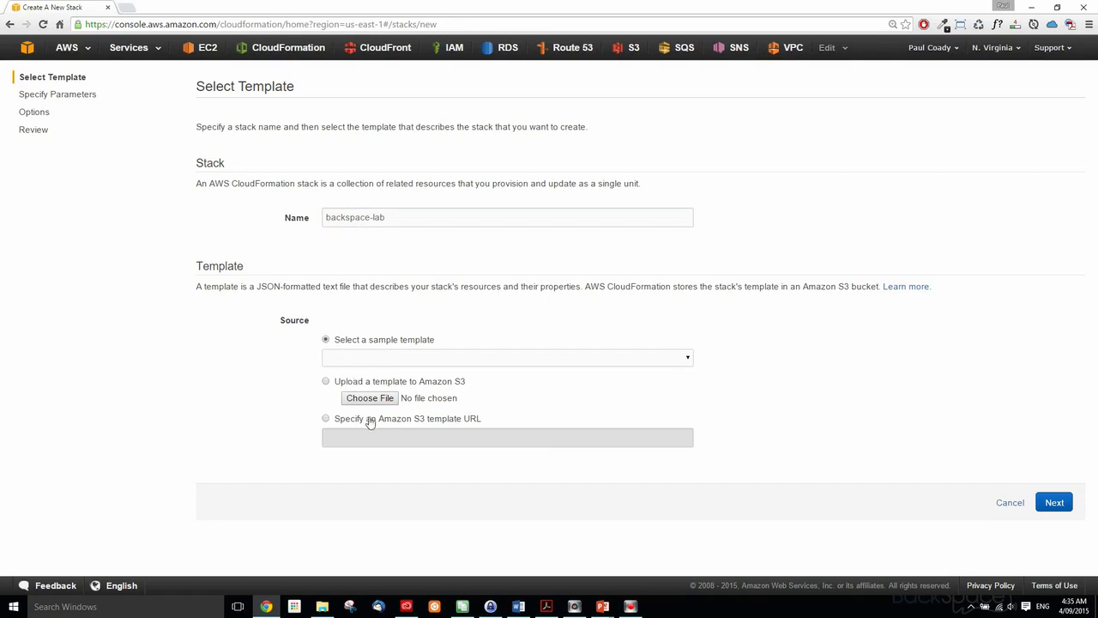
Choose to upload a template to Amazon S3, select DynamoDB.json as the file, and continue to the stack's parameters.
click(327, 383)
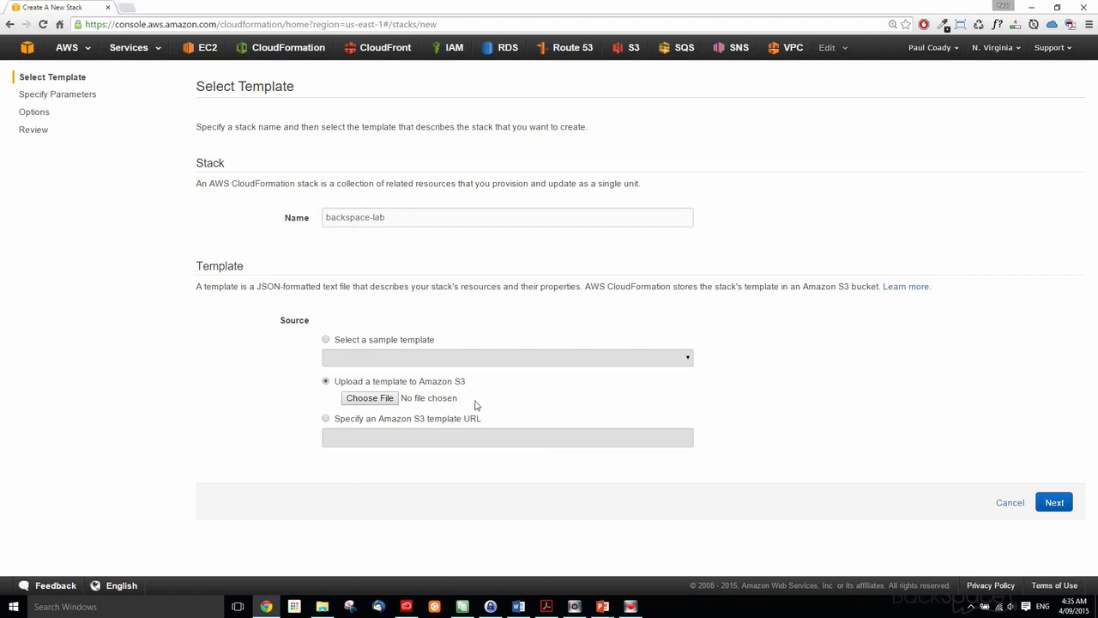
click(385, 408)
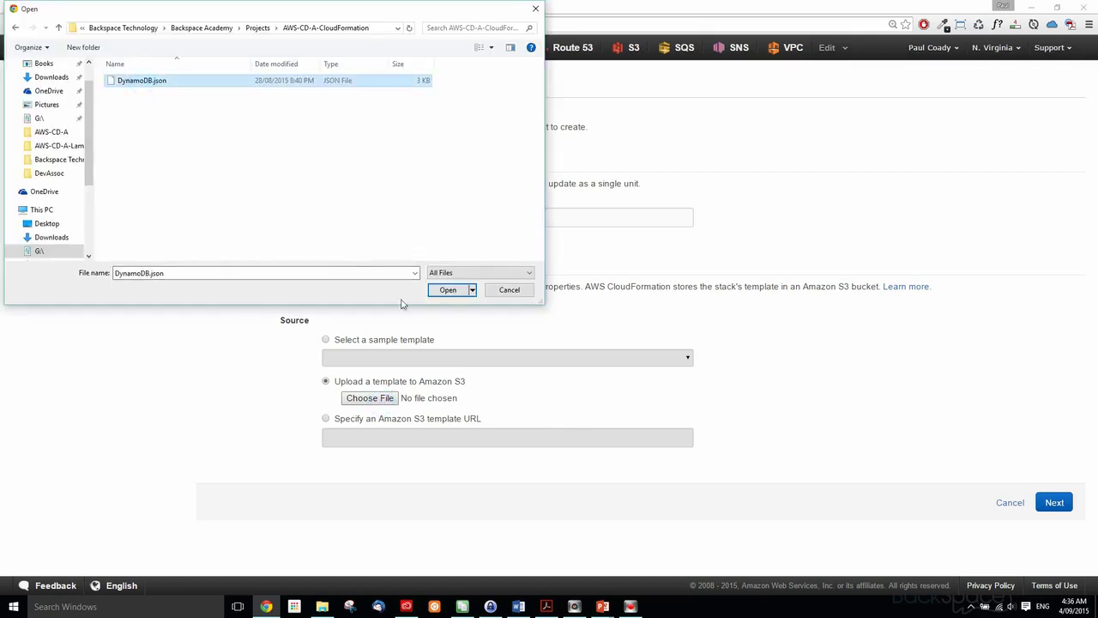
click(448, 290)
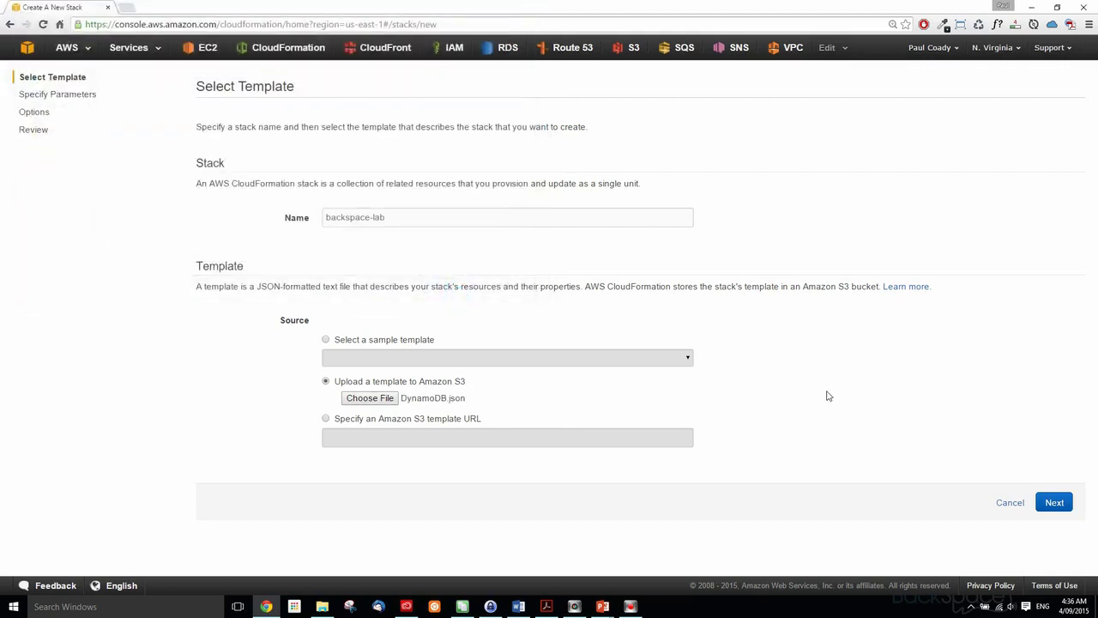
click(1049, 503)
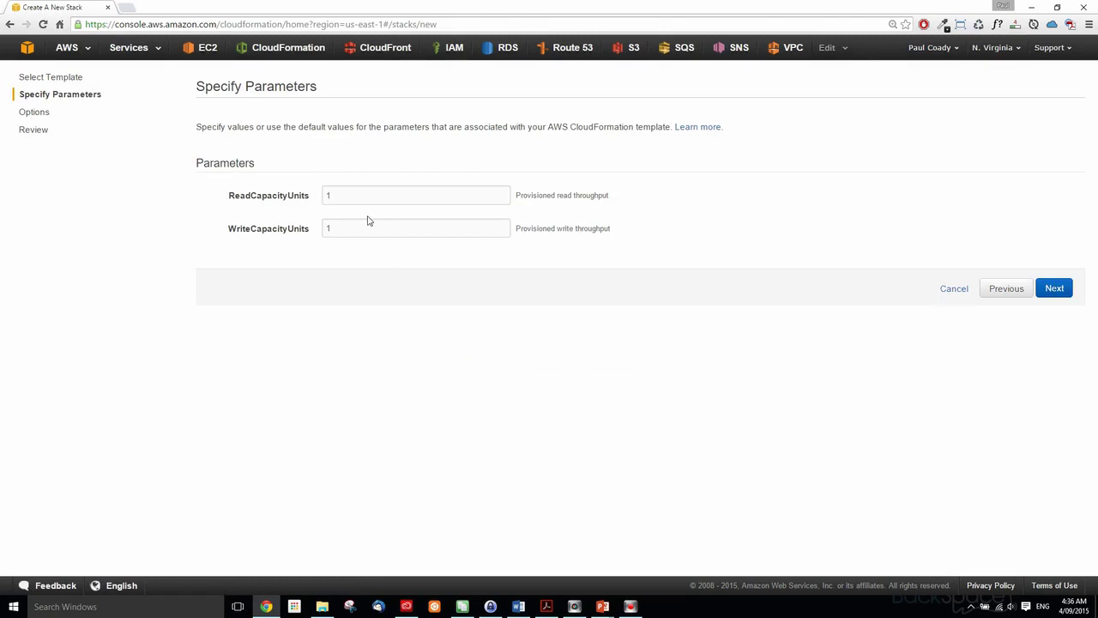
Keep the default ReadCapacityUnits and WriteCapacityUnits values of 1 and continue to the stack options.
drag(246, 89, 326, 97)
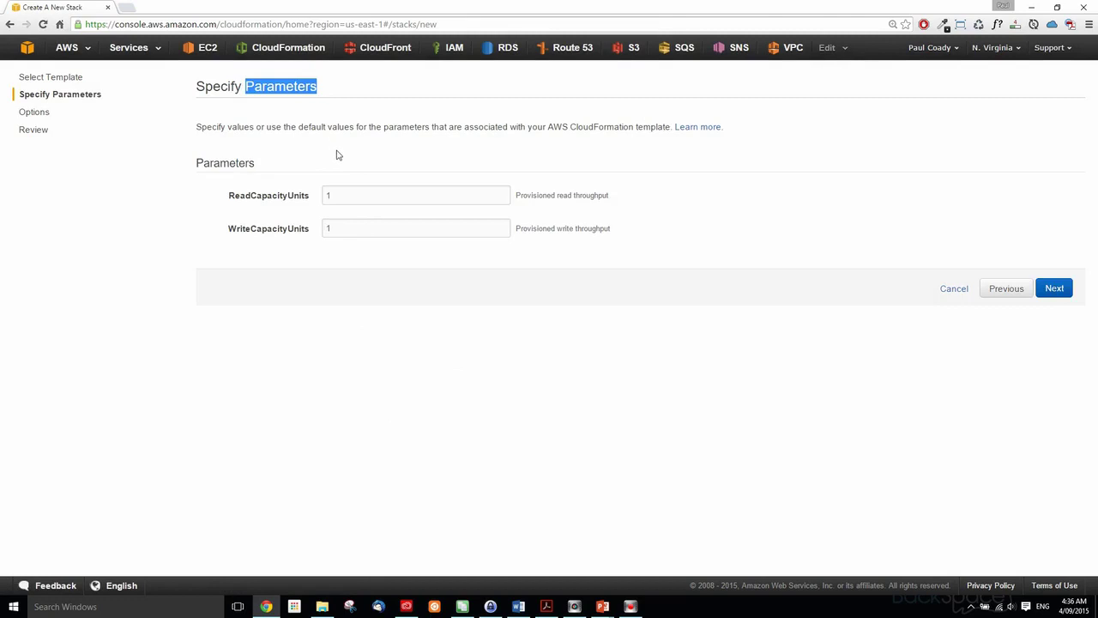
click(321, 94)
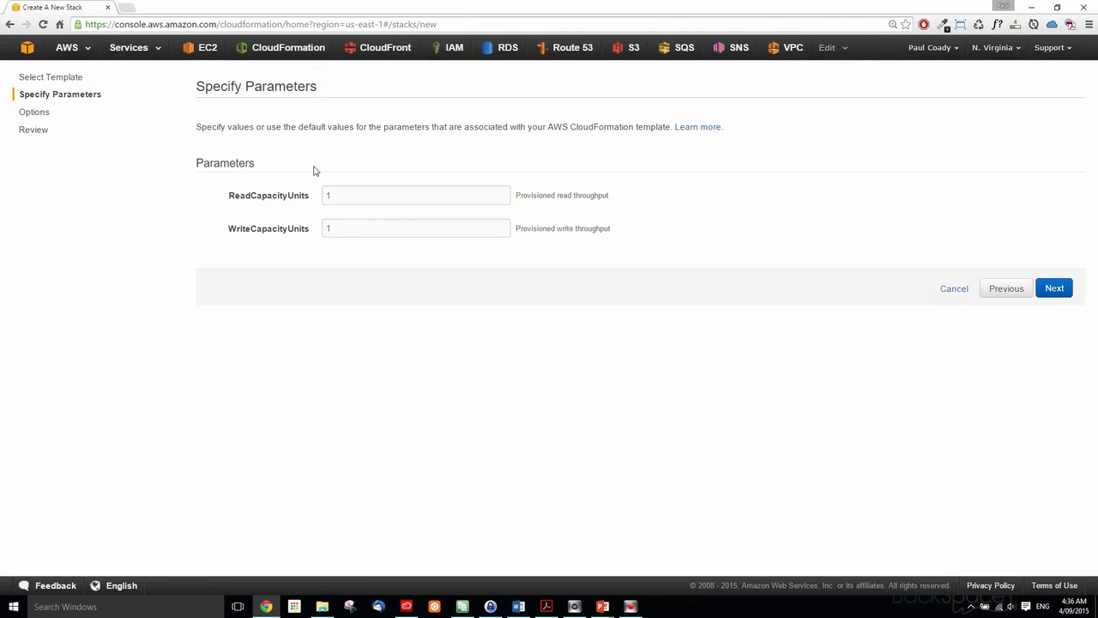
drag(232, 200, 297, 218)
drag(234, 231, 292, 235)
click(655, 198)
drag(375, 197, 273, 191)
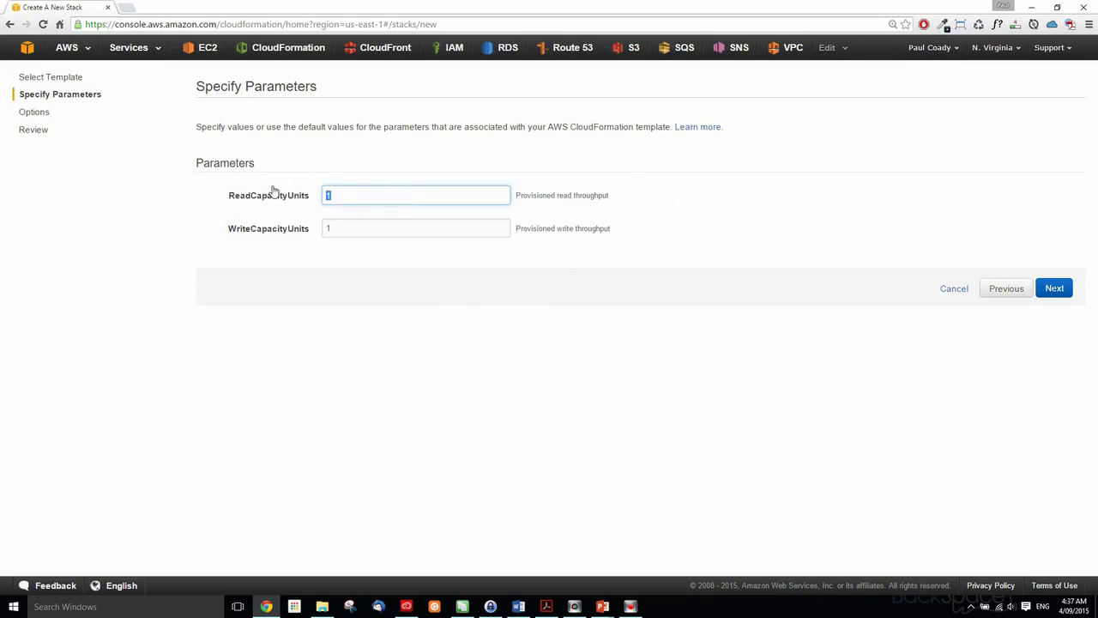
click(352, 233)
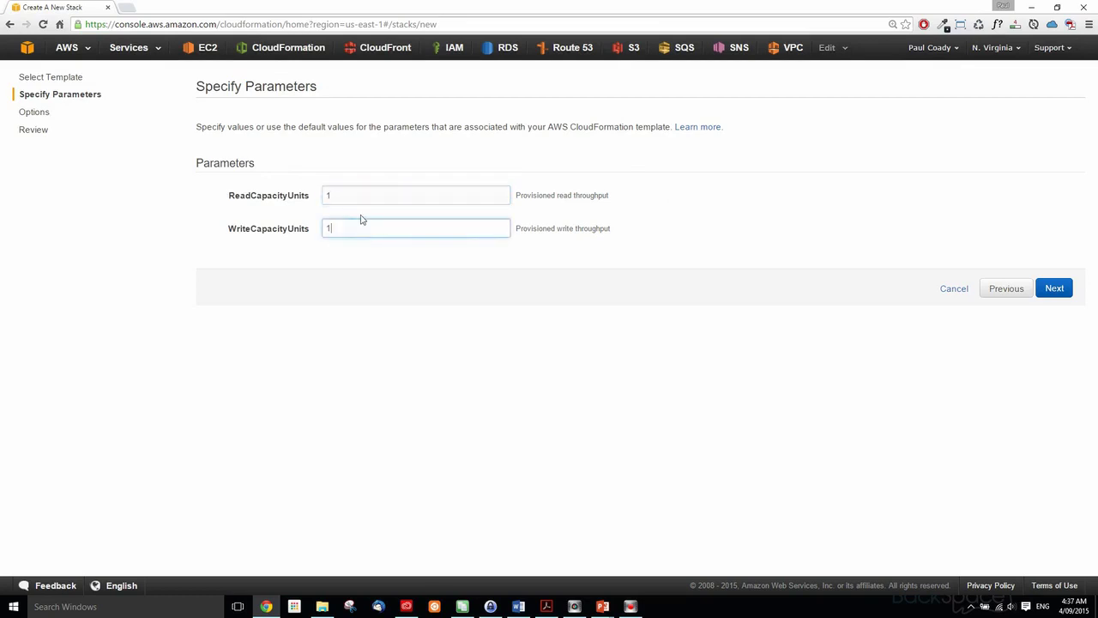
click(721, 215)
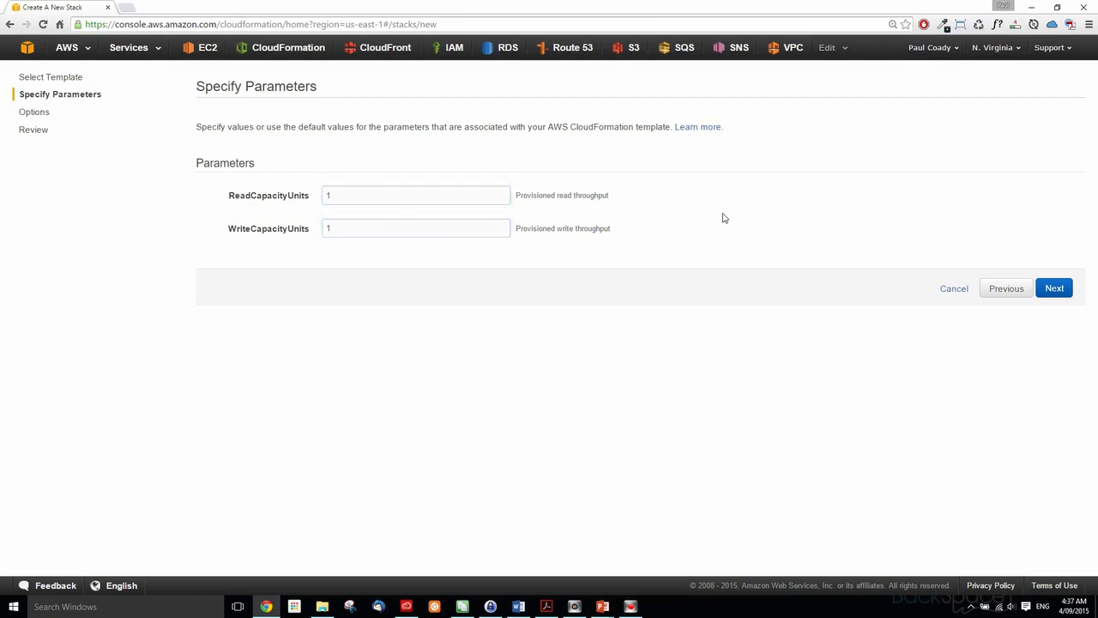
click(1054, 289)
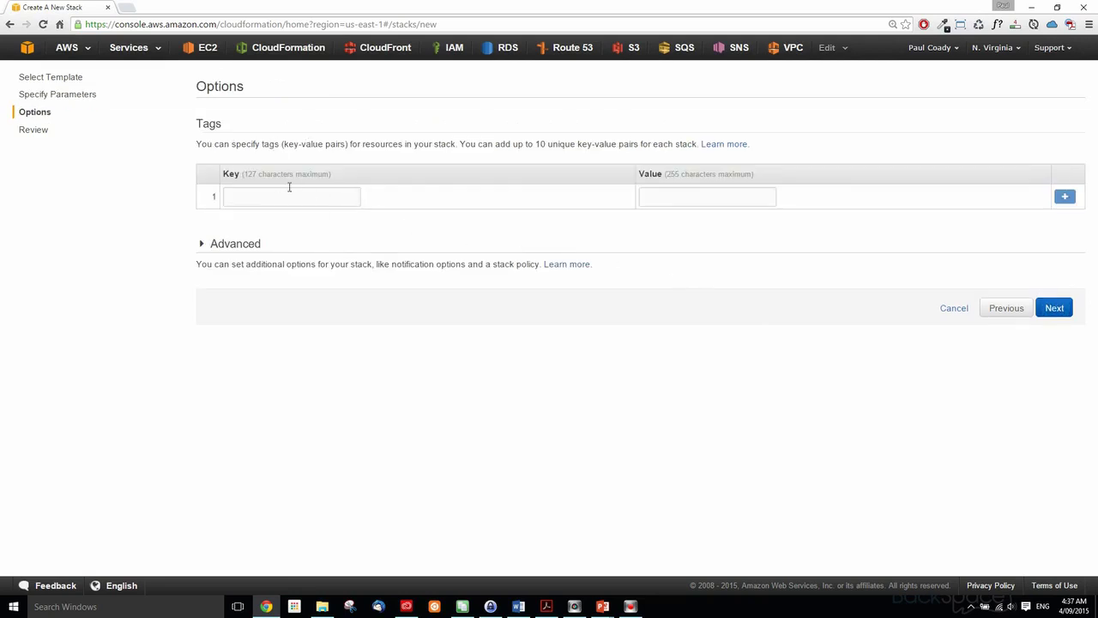
Expand the Advanced stack options, keep the default settings without tags, and continue to the review.
click(201, 243)
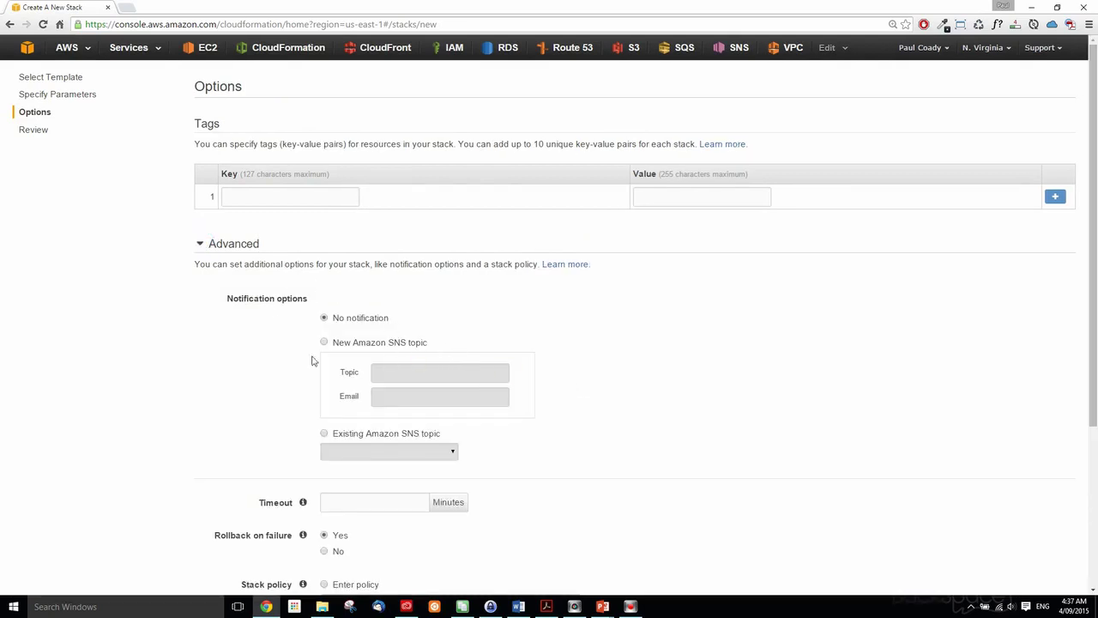
scroll(594, 453, down, 3)
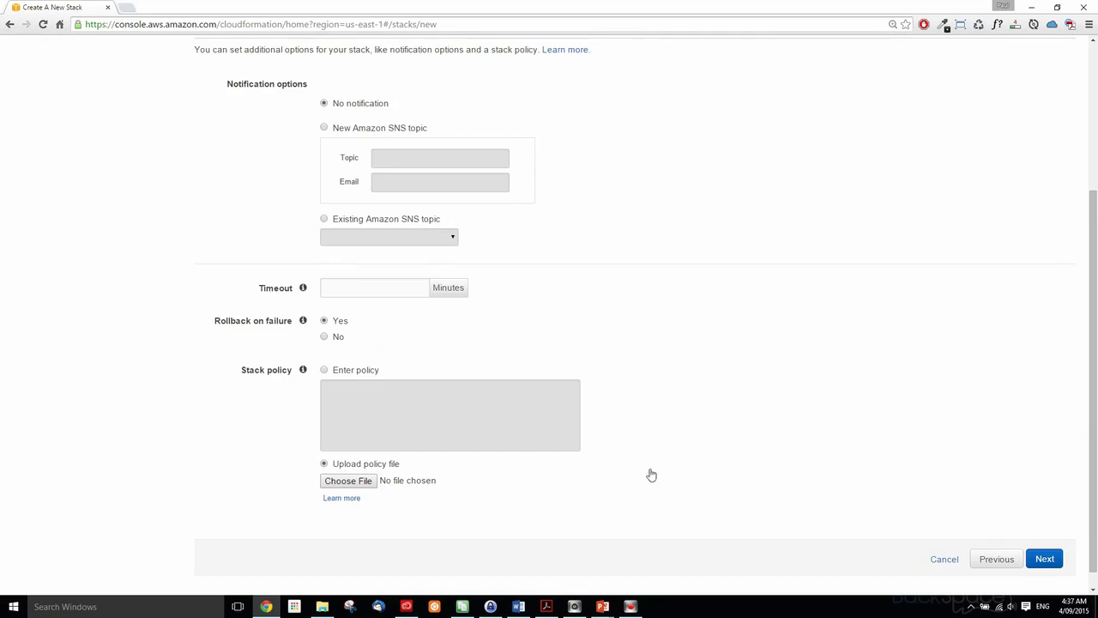
click(1044, 560)
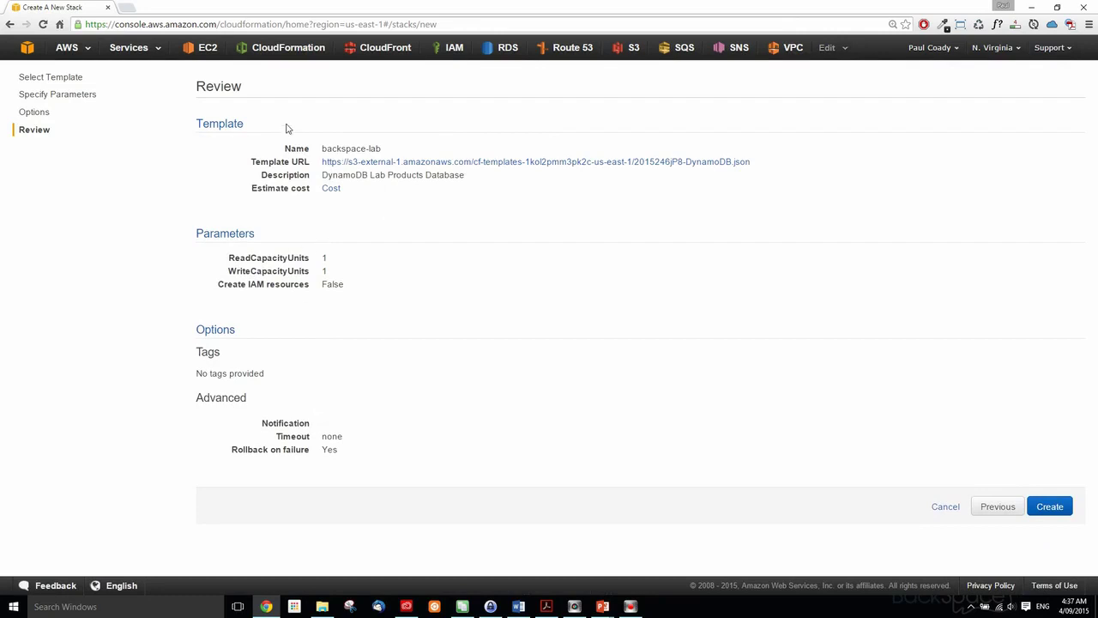
Review the stack's name, description, parameters and rollback setting, and create the stack.
drag(321, 150, 398, 147)
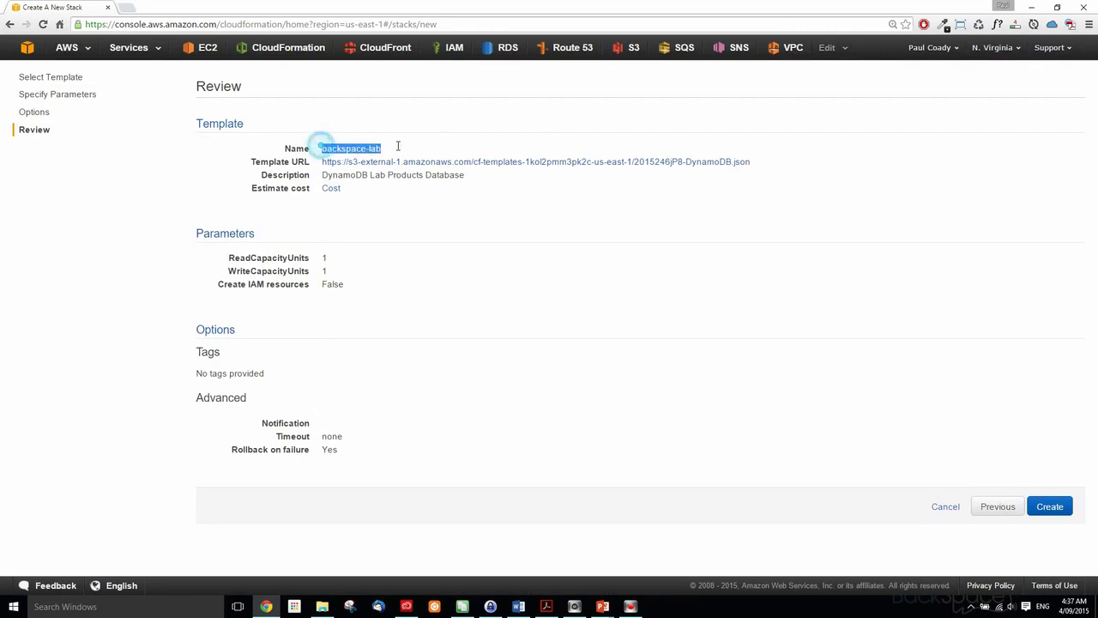
click(414, 187)
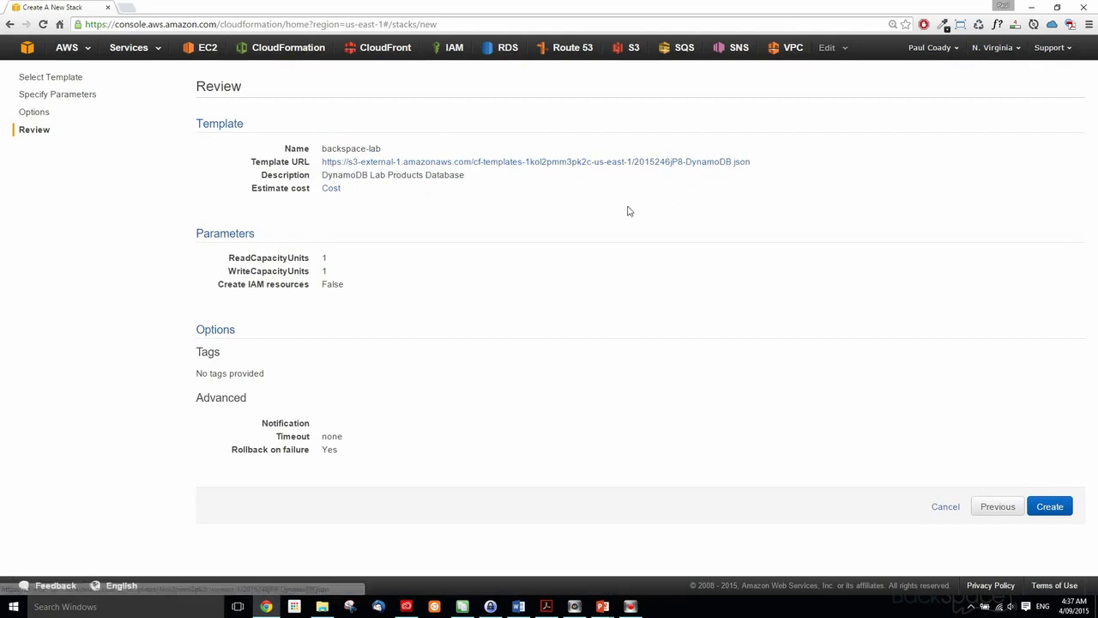
drag(466, 175, 310, 170)
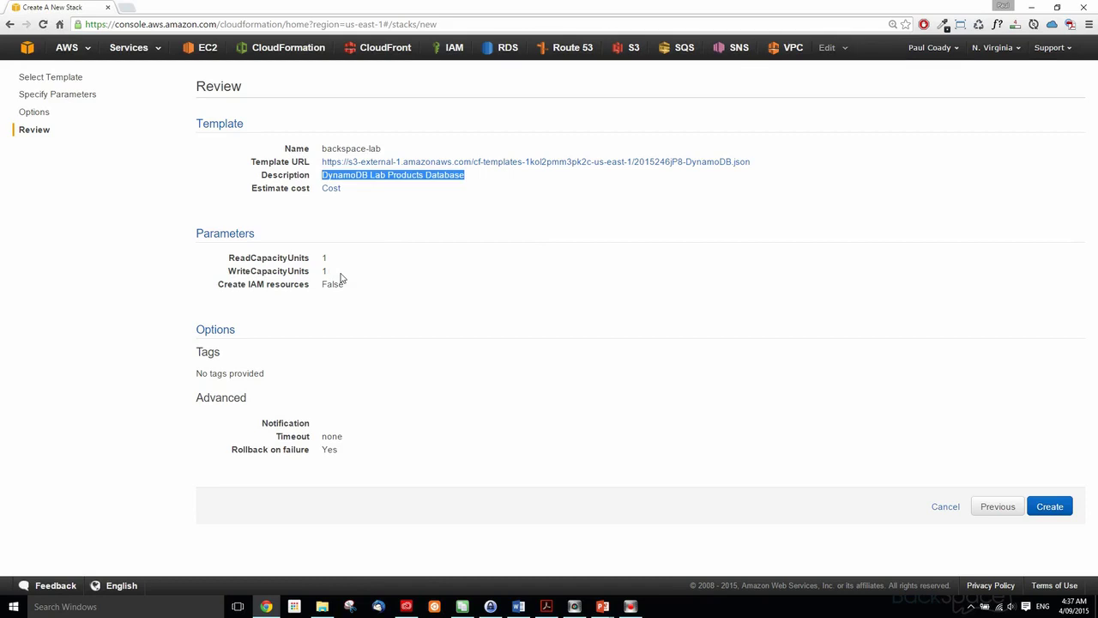
mouse_move(328, 273)
mouse_down()
mouse_move(233, 268)
mouse_move(232, 259)
mouse_move(322, 279)
mouse_up()
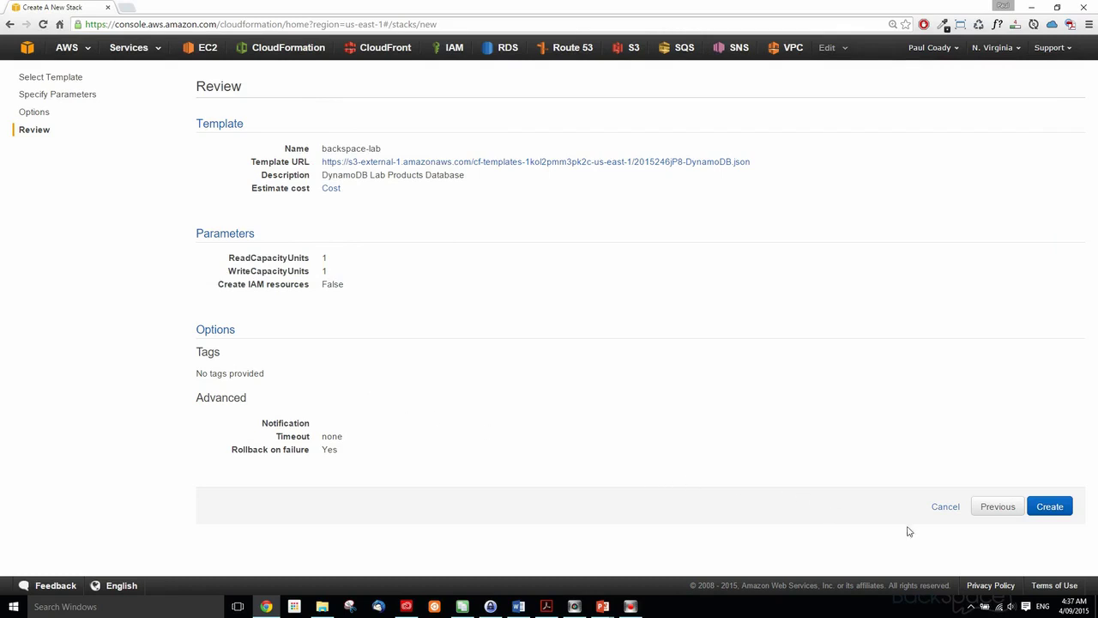
drag(232, 448, 313, 73)
click(339, 453)
click(1042, 508)
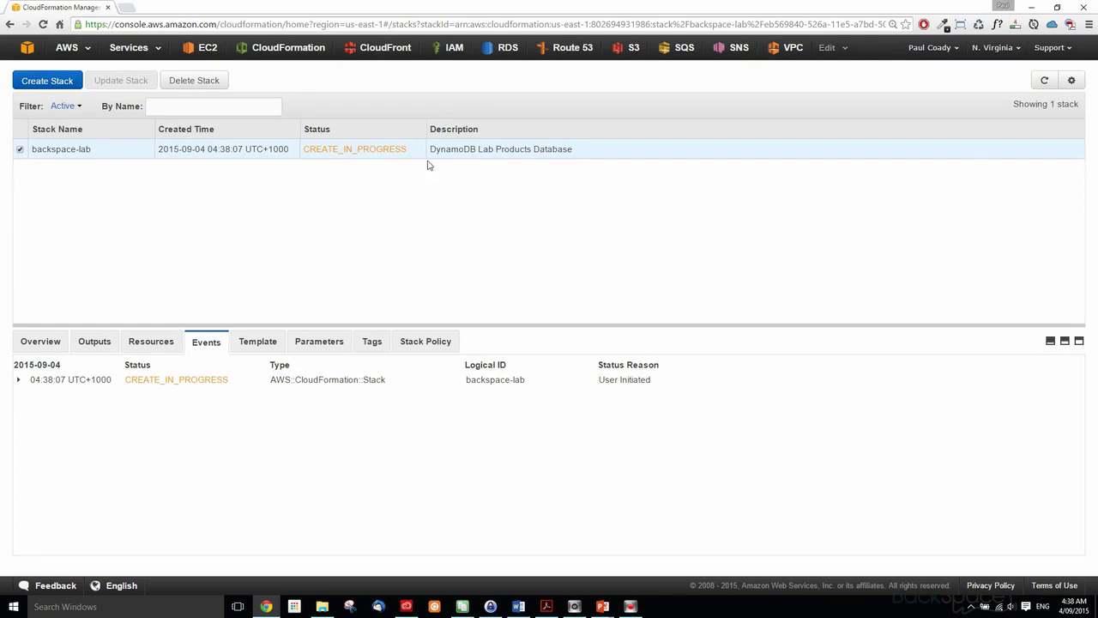
Refresh the stack's events, expand the latest DynamoDB table event to examine its Physical ID, and collapse it.
click(1046, 81)
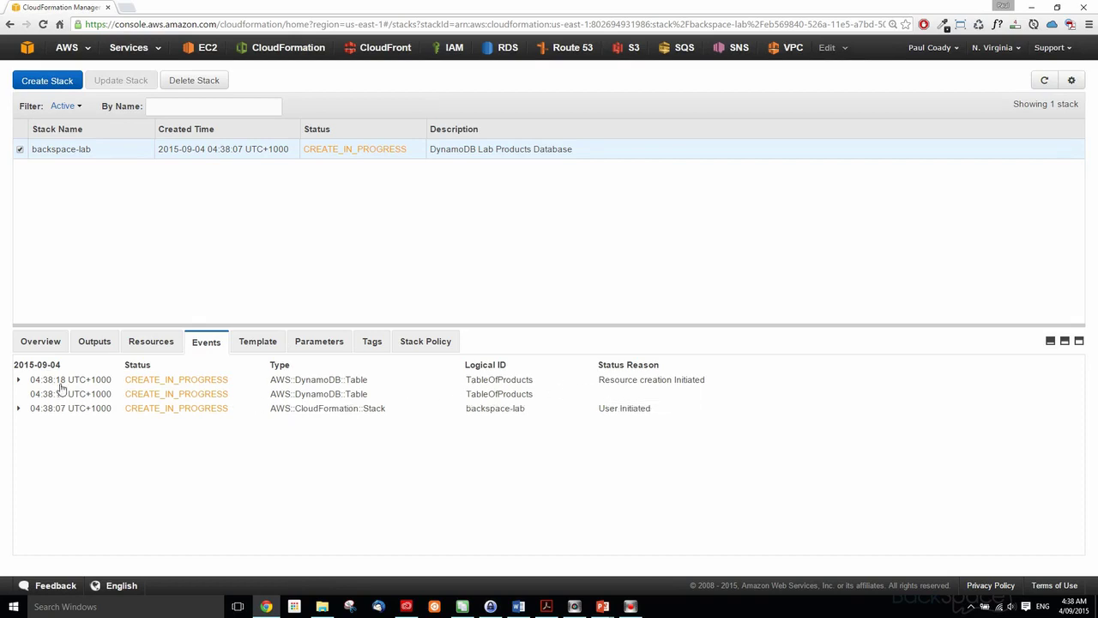
click(18, 380)
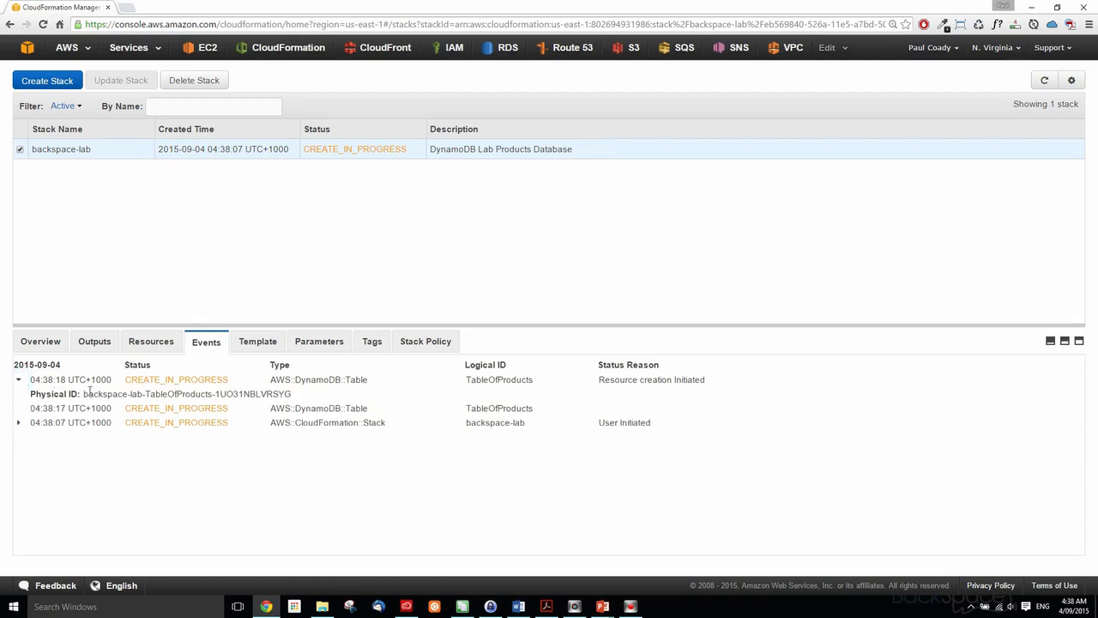
drag(85, 391, 290, 397)
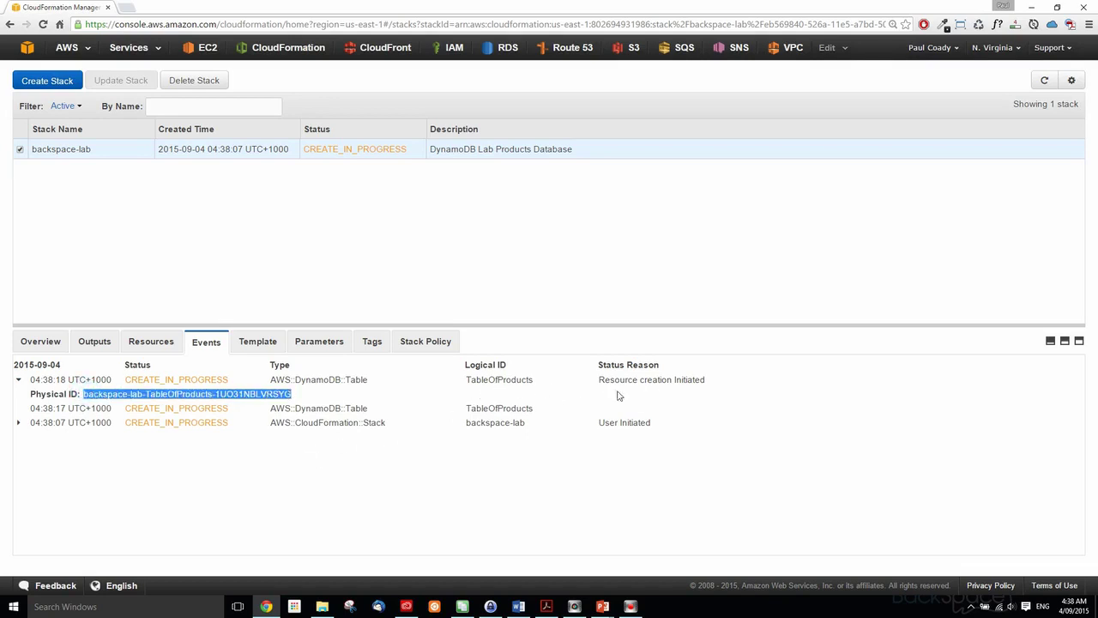
click(18, 379)
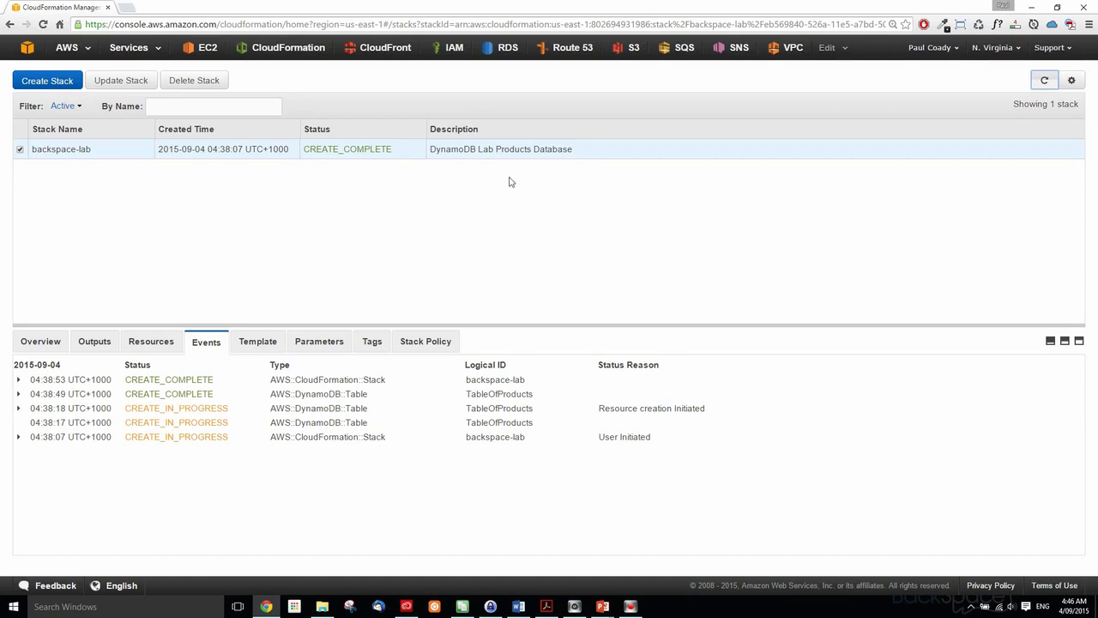
Open the DynamoDB console in a new browser tab and return to the CloudFormation stack's events.
click(159, 48)
right_click(75, 194)
click(104, 206)
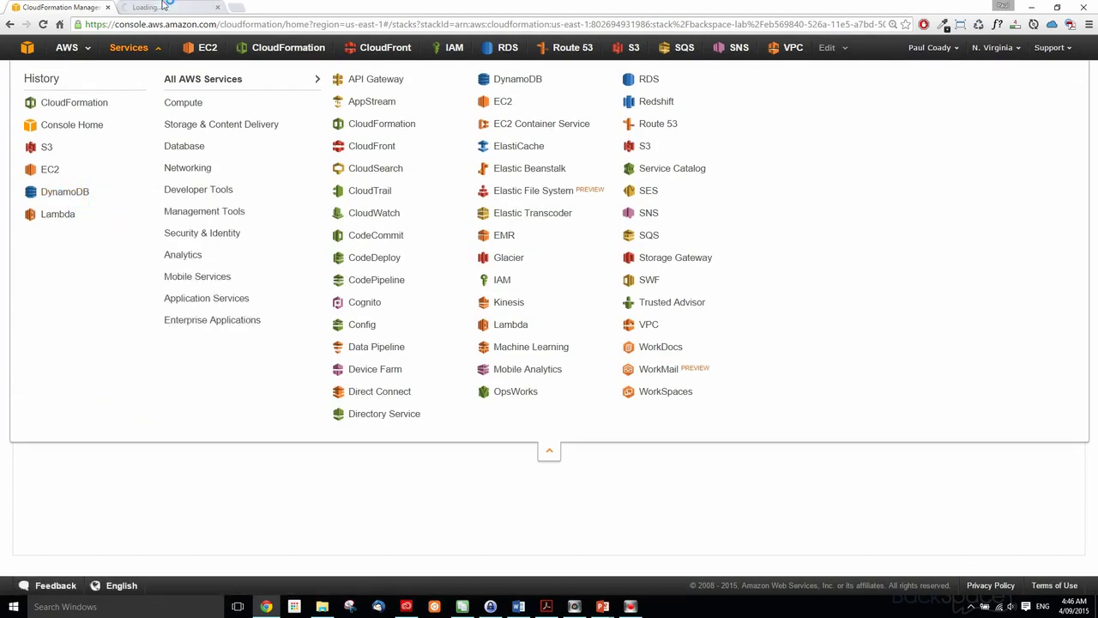
key(ctrl+Tab)
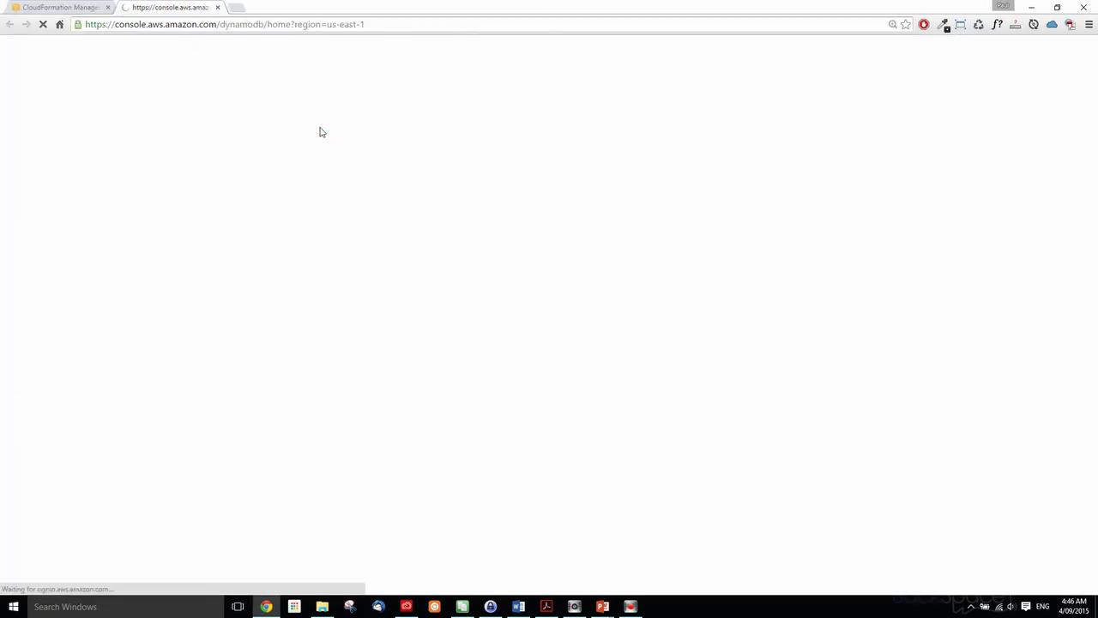
click(62, 8)
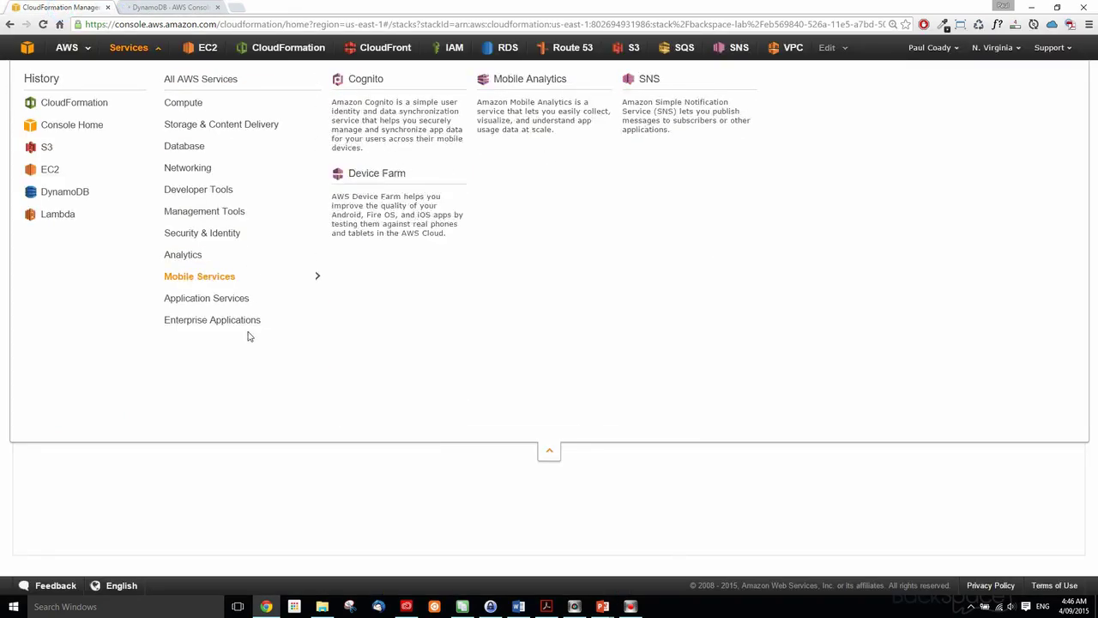
click(216, 480)
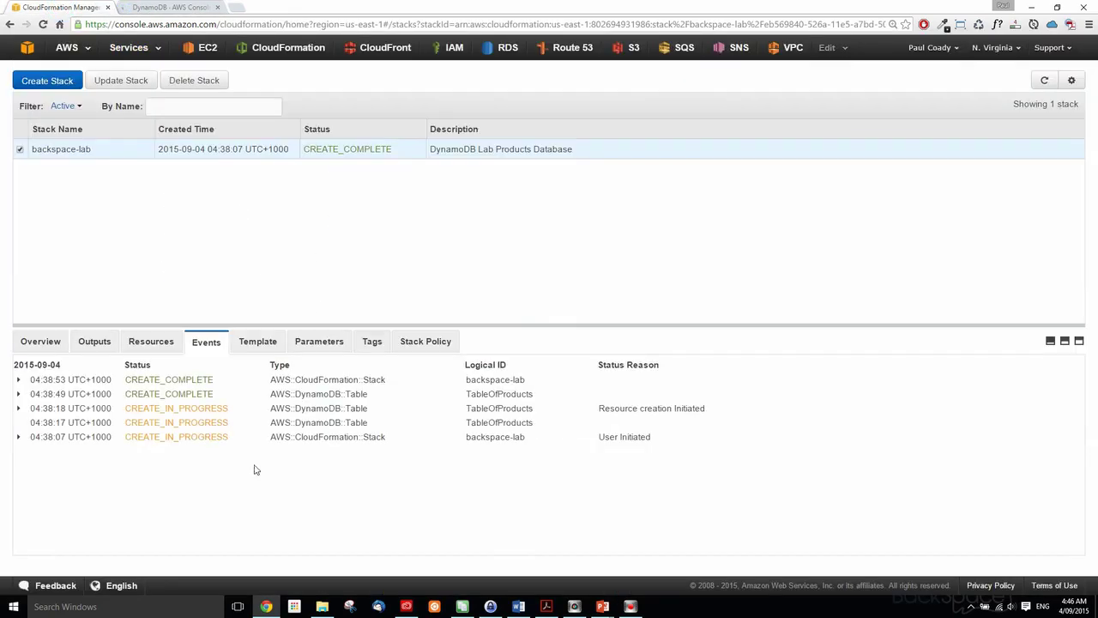
Expand the table's CREATE_COMPLETE event and compare its Physical ID with the table name in the DynamoDB console.
click(19, 394)
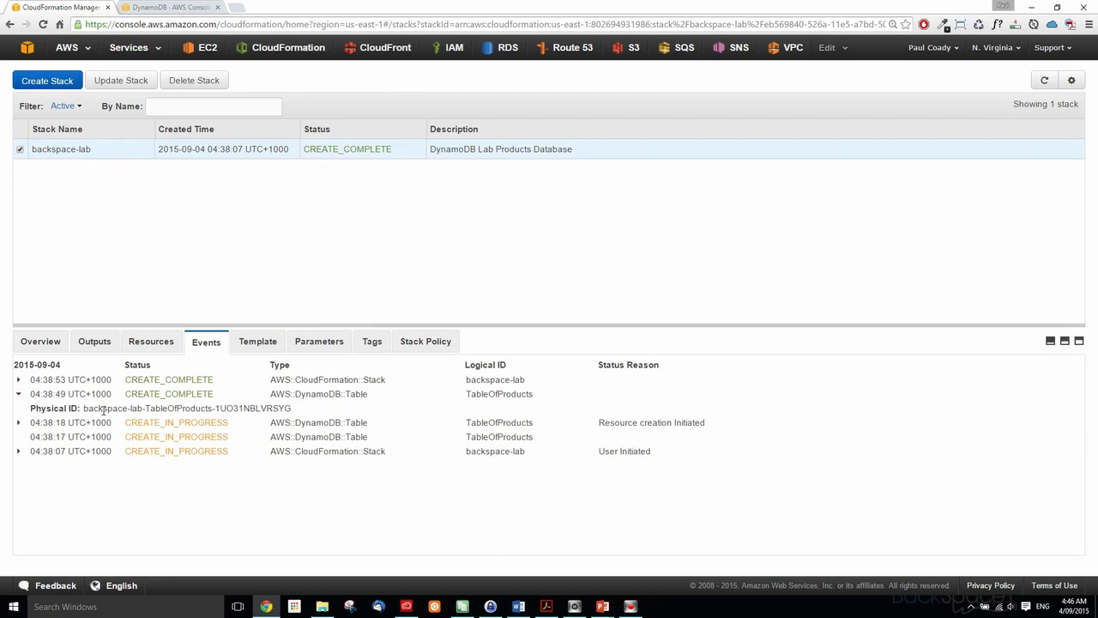
drag(81, 408, 291, 409)
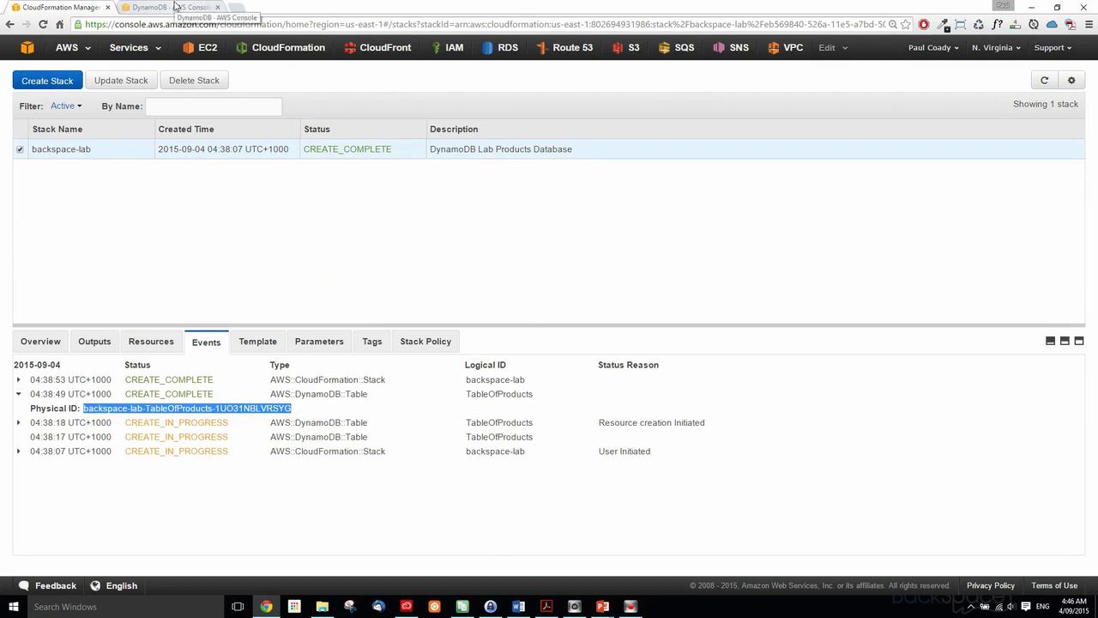
click(174, 7)
drag(220, 134, 49, 143)
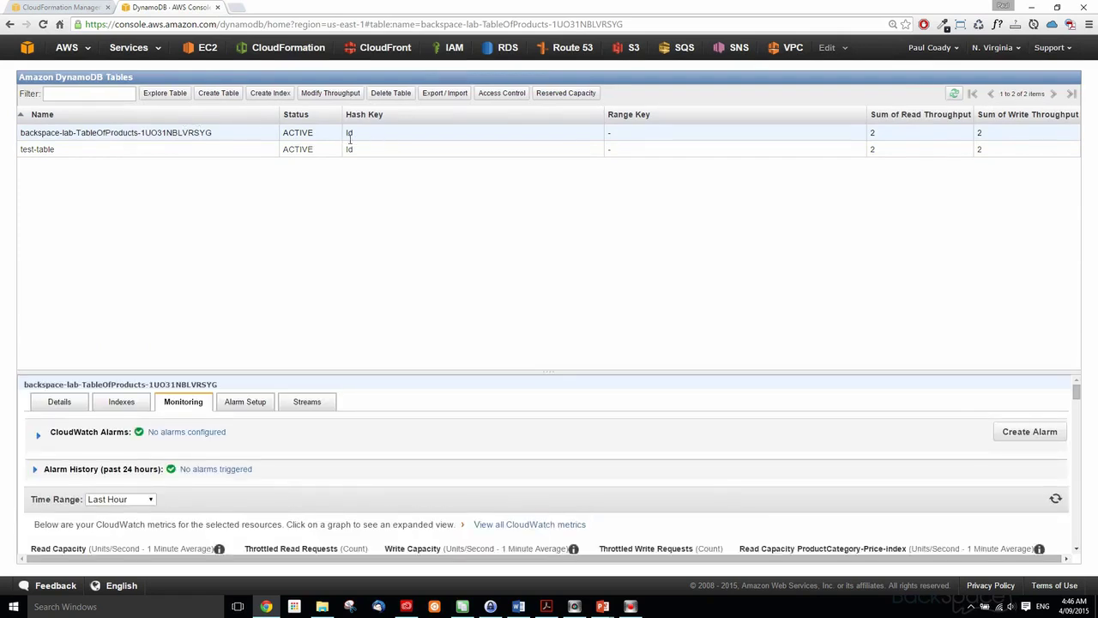
Examine the hash key and the read and write throughput sums of the backspace-lab table in the table list.
drag(363, 140, 339, 135)
click(367, 140)
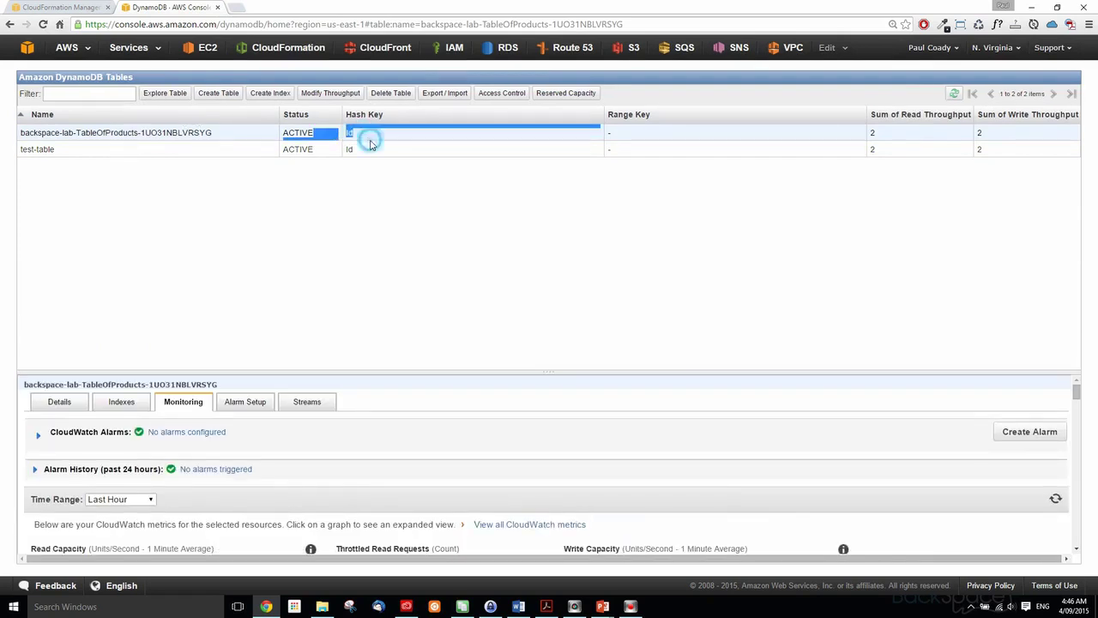
click(361, 140)
click(438, 186)
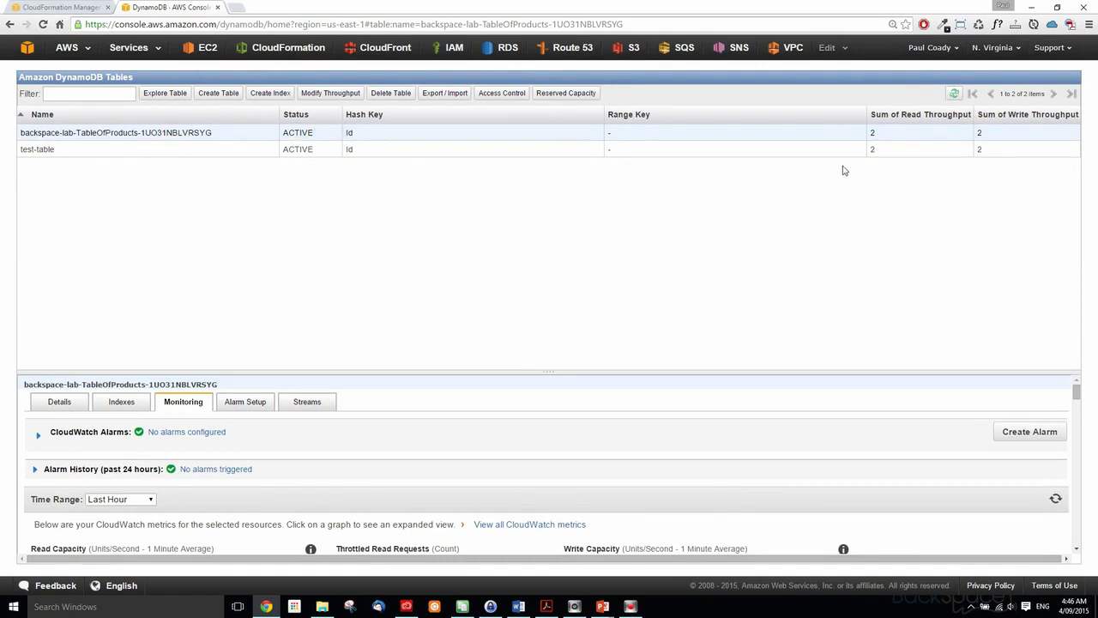
click(898, 133)
double_click(898, 133)
click(984, 134)
Show the backspace-lab table's details and examine its table name, primary hash key and Amazon Resource Name.
click(60, 402)
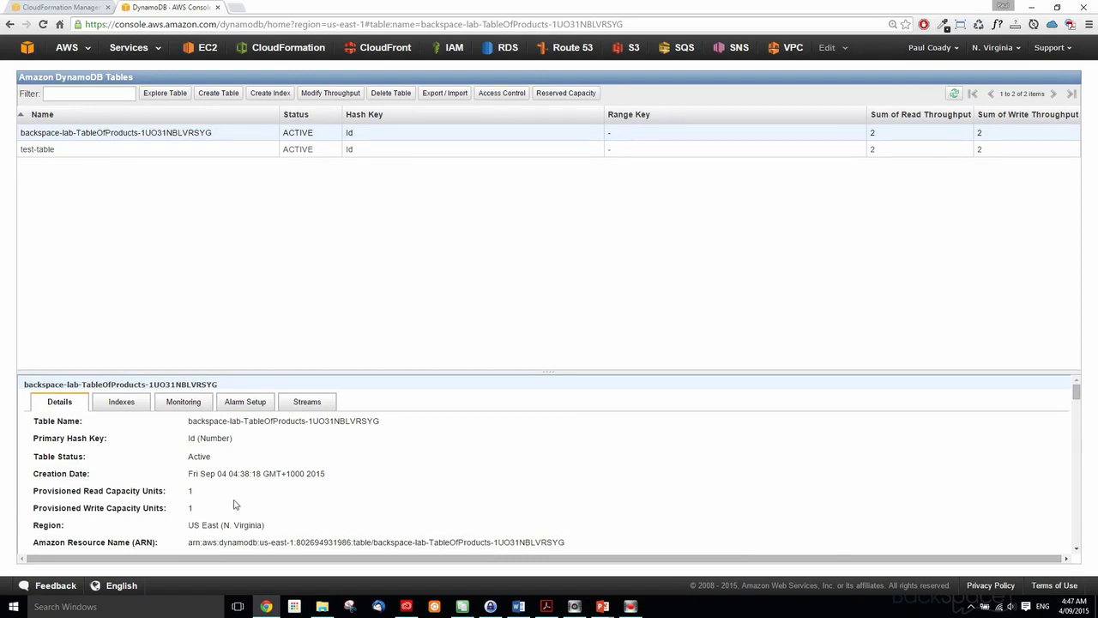
drag(385, 422, 300, 421)
click(217, 422)
drag(235, 442, 188, 439)
triple_click(188, 439)
click(223, 455)
drag(190, 542, 556, 542)
click(553, 530)
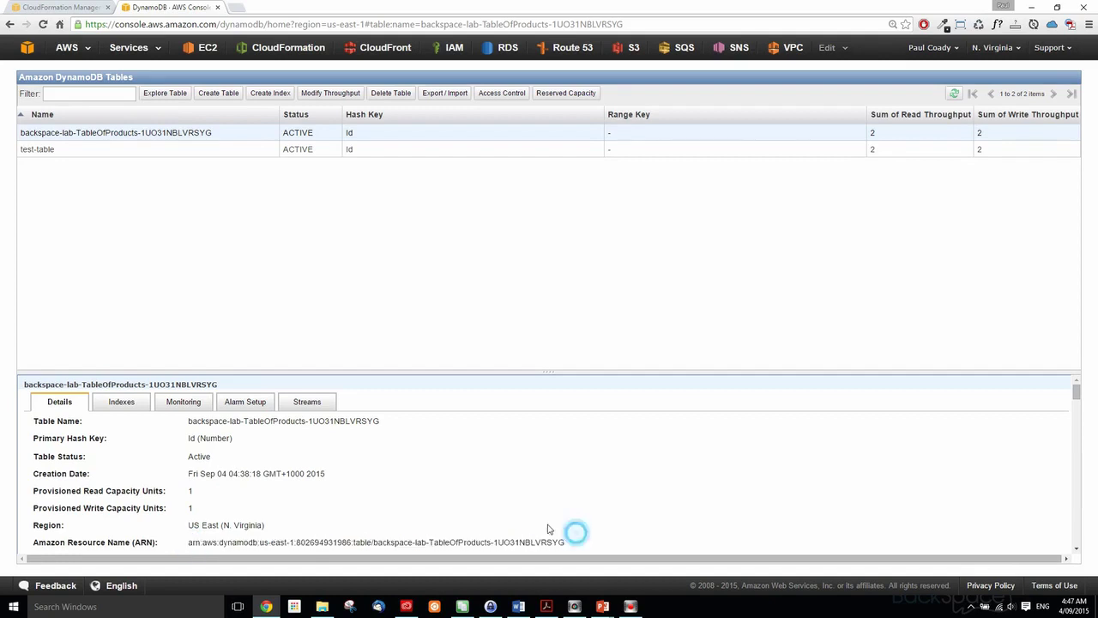
Show the table's indexes in an enlarged pane and examine the global secondary index's name, hash key and range key.
click(121, 402)
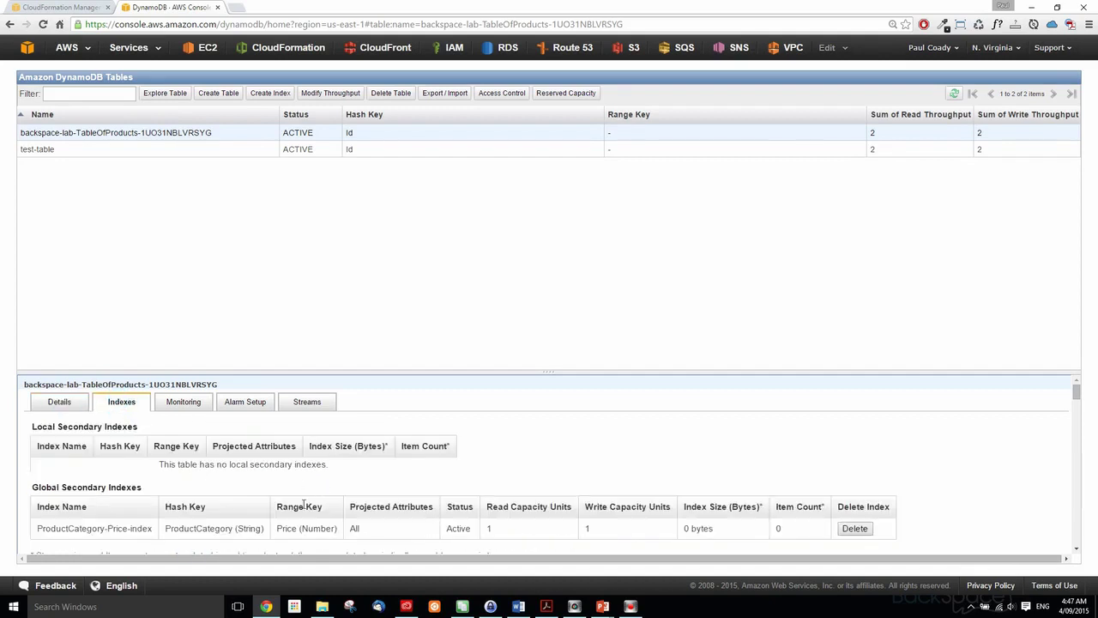
drag(405, 372, 421, 233)
key(ctrl+plus)
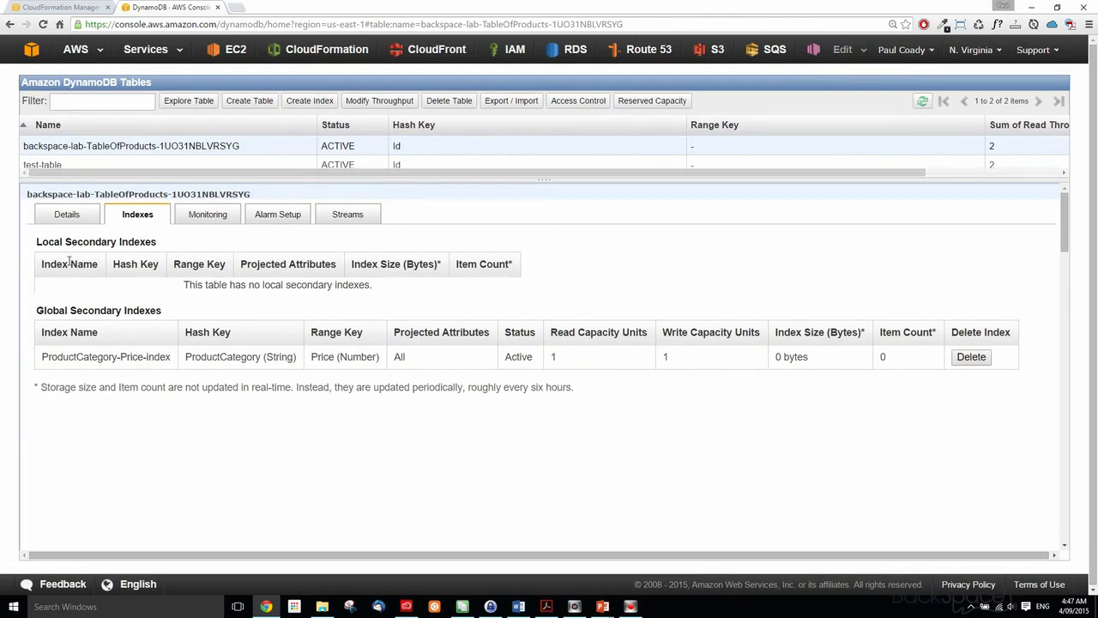
drag(36, 242, 187, 255)
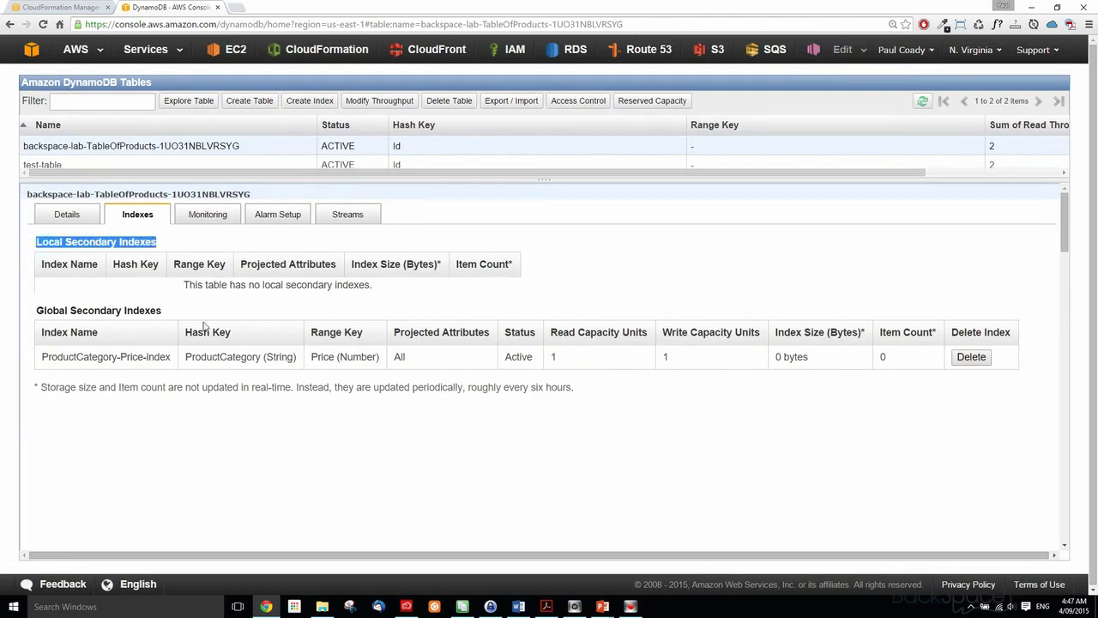
click(190, 435)
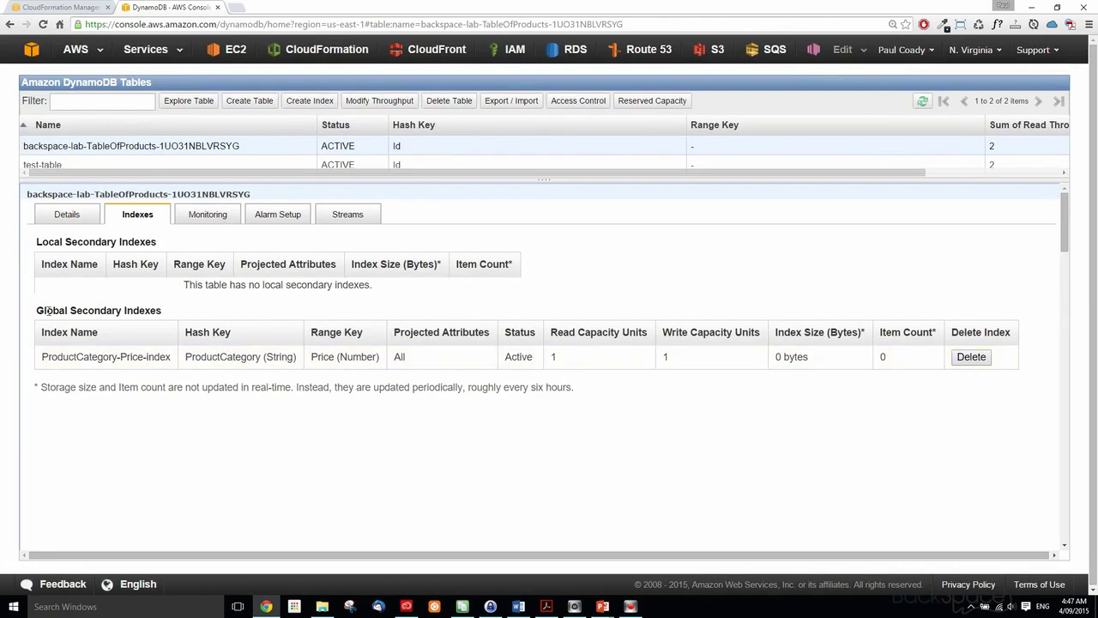
drag(172, 362, 39, 361)
click(159, 420)
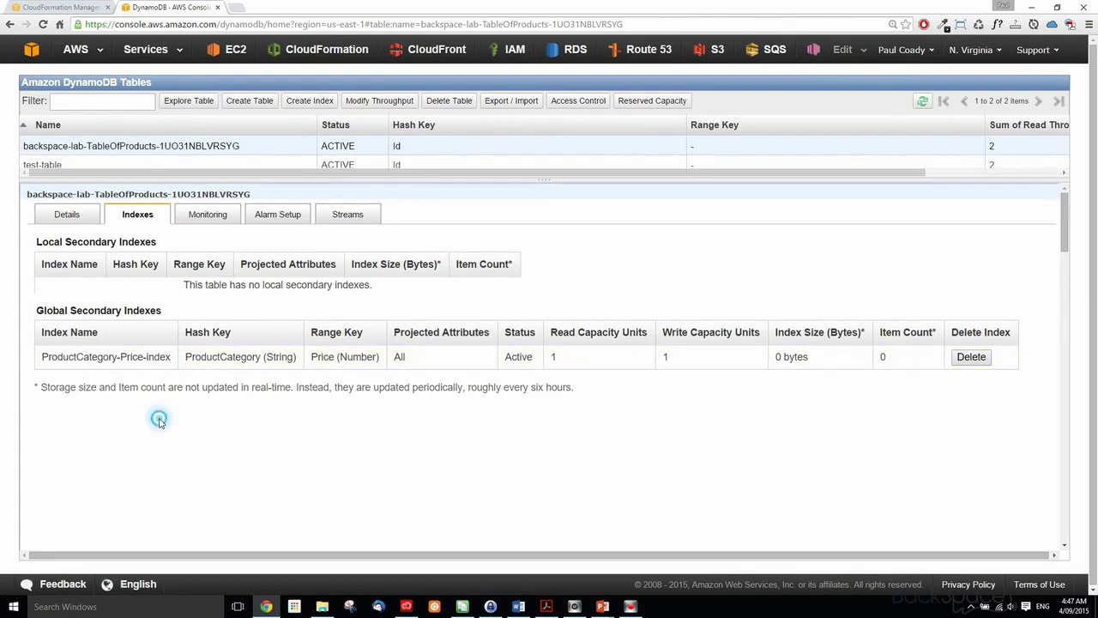
click(185, 358)
drag(185, 357, 334, 358)
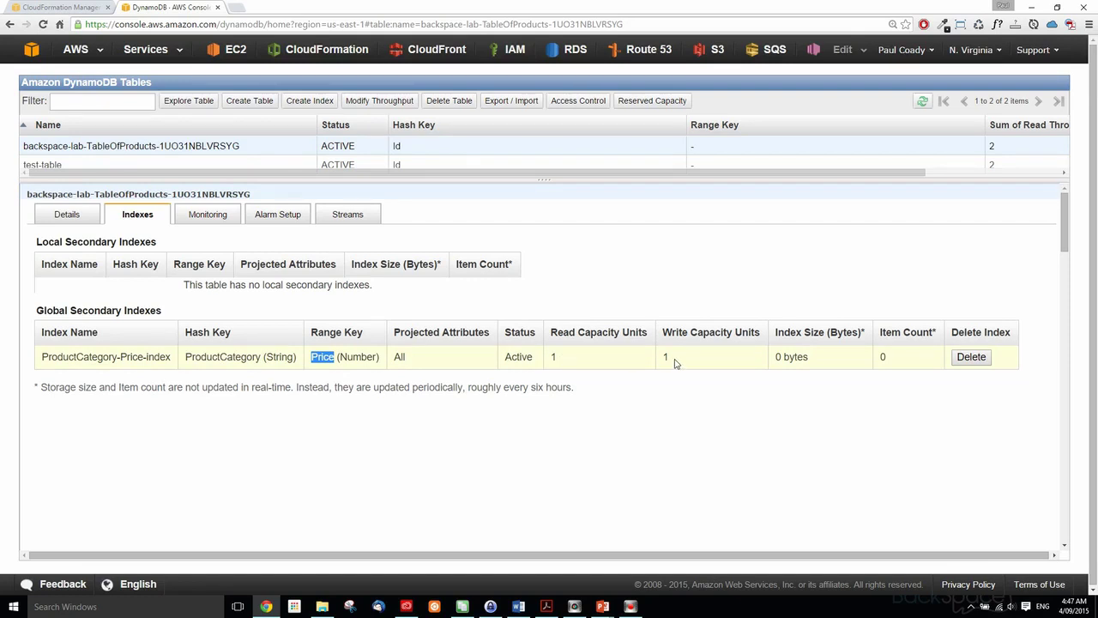
Shrink the index pane to reveal the full table list and set the page zoom to 110%.
click(547, 180)
drag(547, 180, 533, 338)
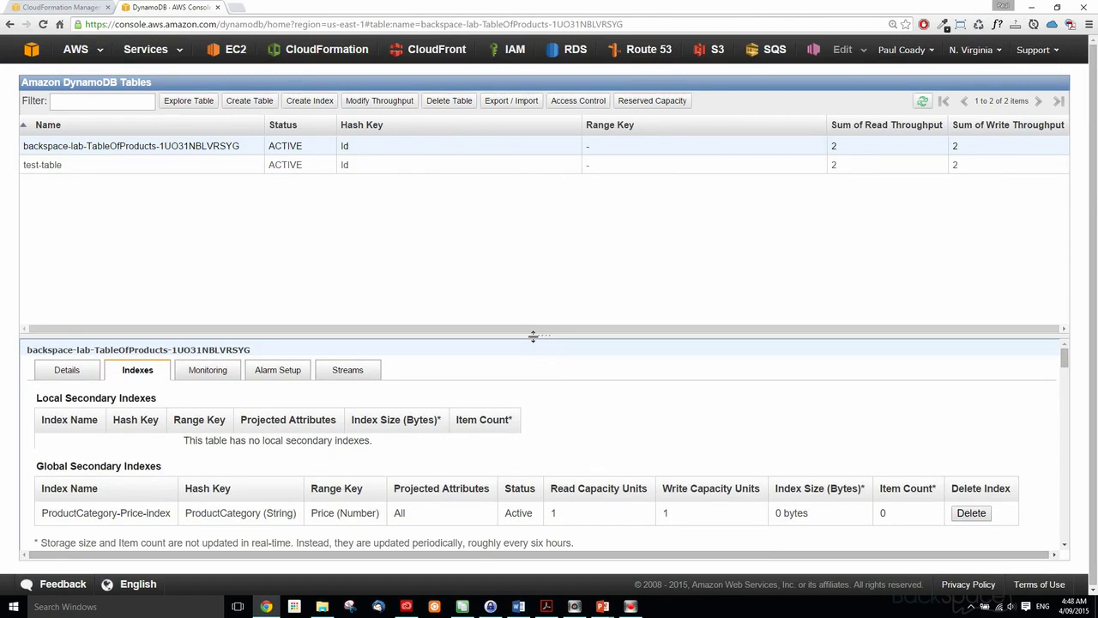
key(ctrl+plus)
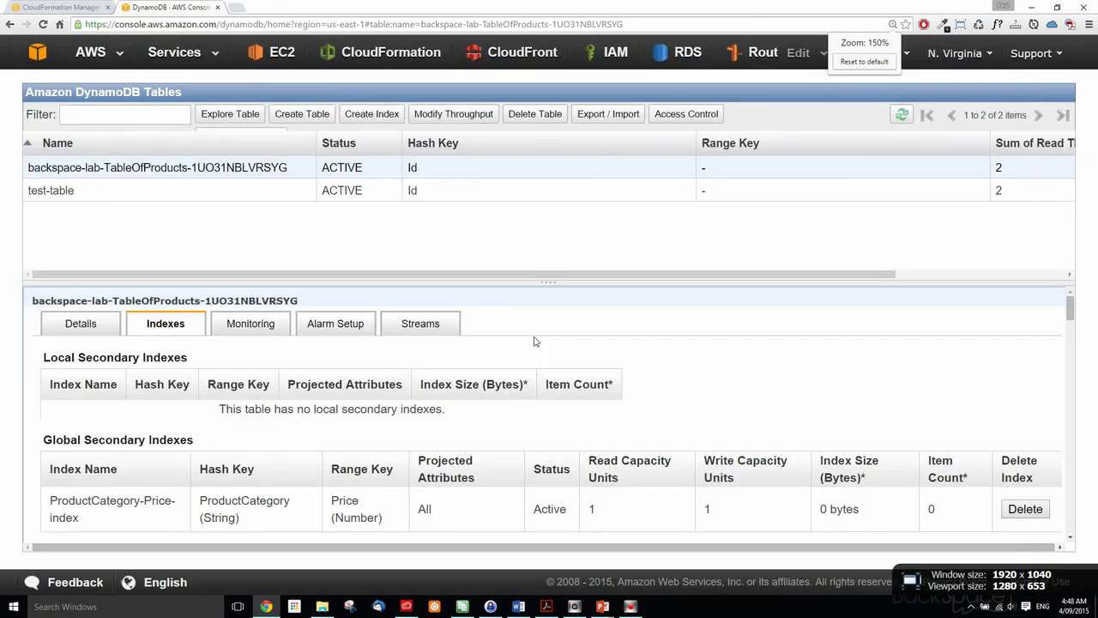
key(ctrl+minus)
key(ctrl+minus)
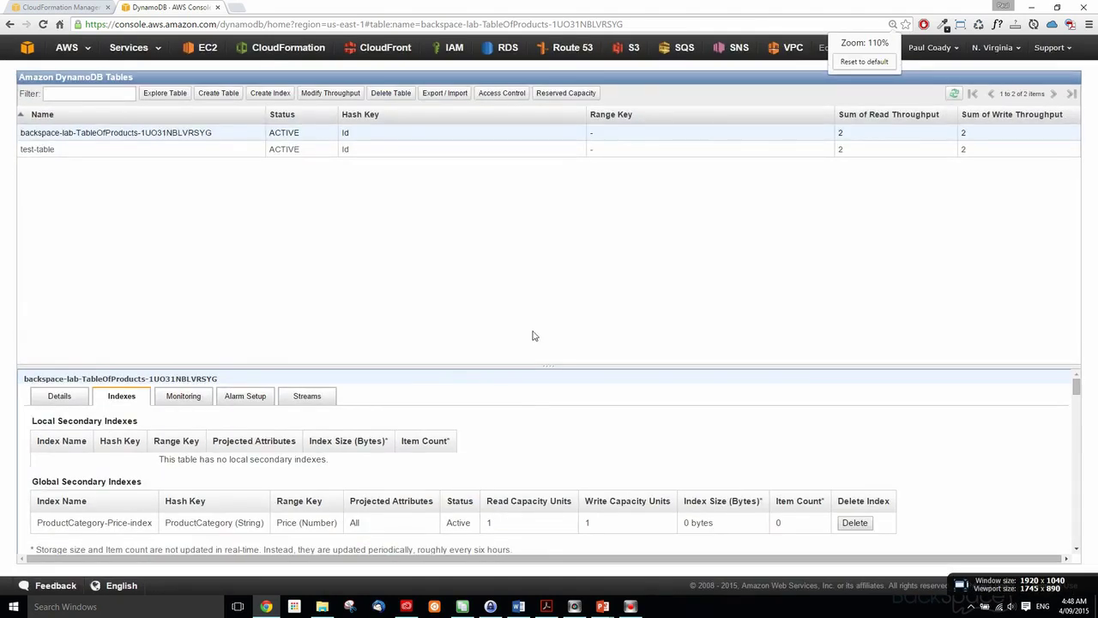